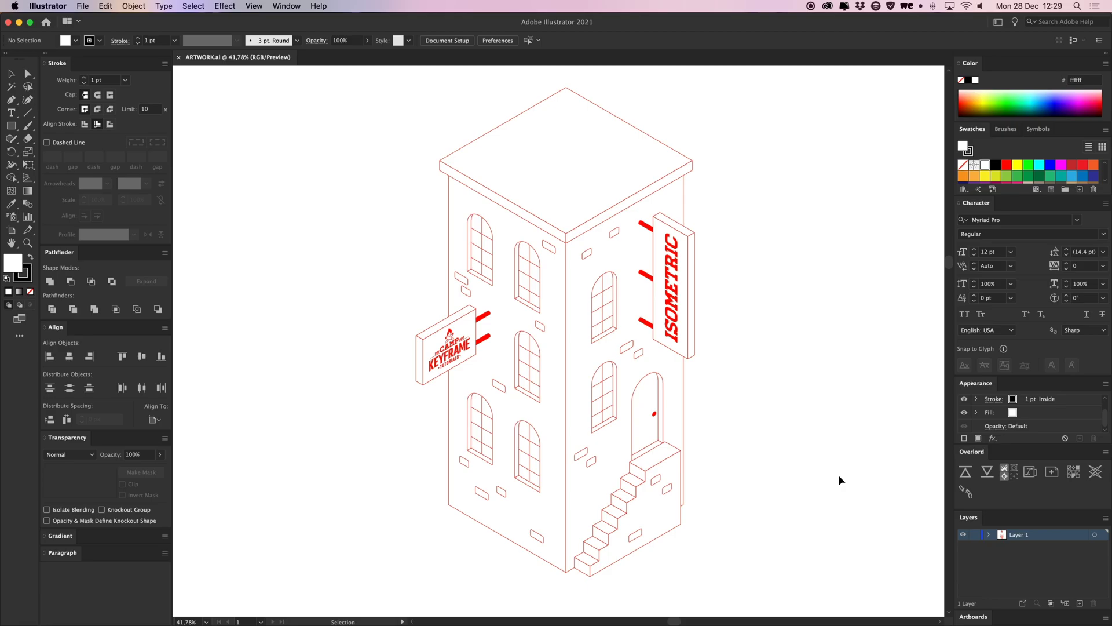
# Draw a closed isometric parallelogram about 76 by 132 px with the Pen tool, following the isometric grid guides.
pyautogui.press('super+semicolon')
pyautogui.moveTo(293, 235); pyautogui.dragTo(446, 284)
pyautogui.press('super+equal')
pyautogui.press('super+equal')
pyautogui.press('super+equal')
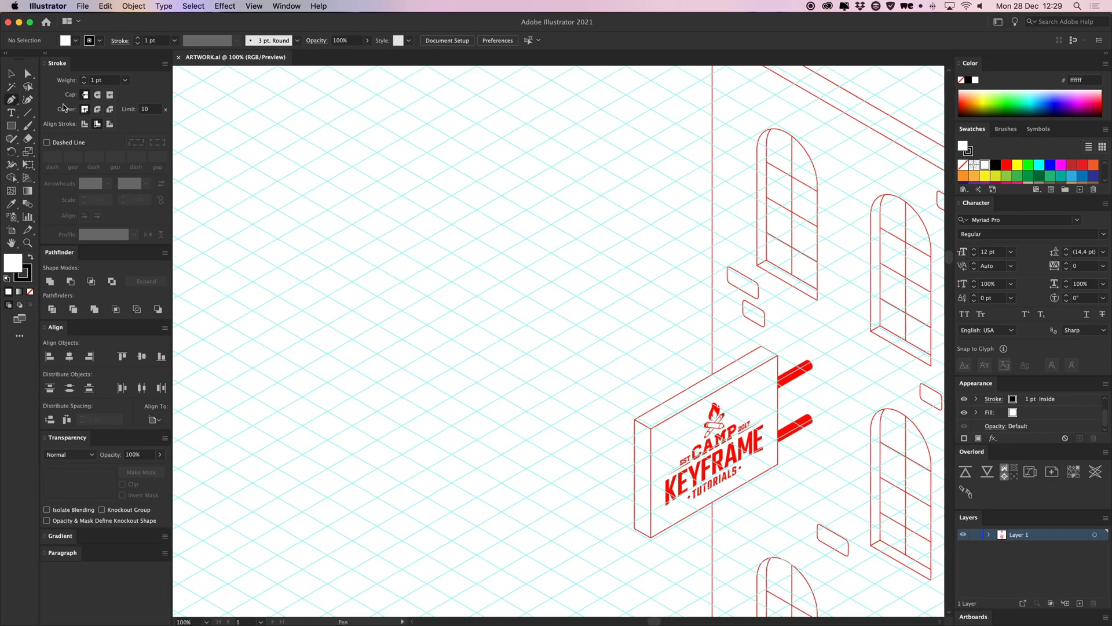
pyautogui.click(327, 210)
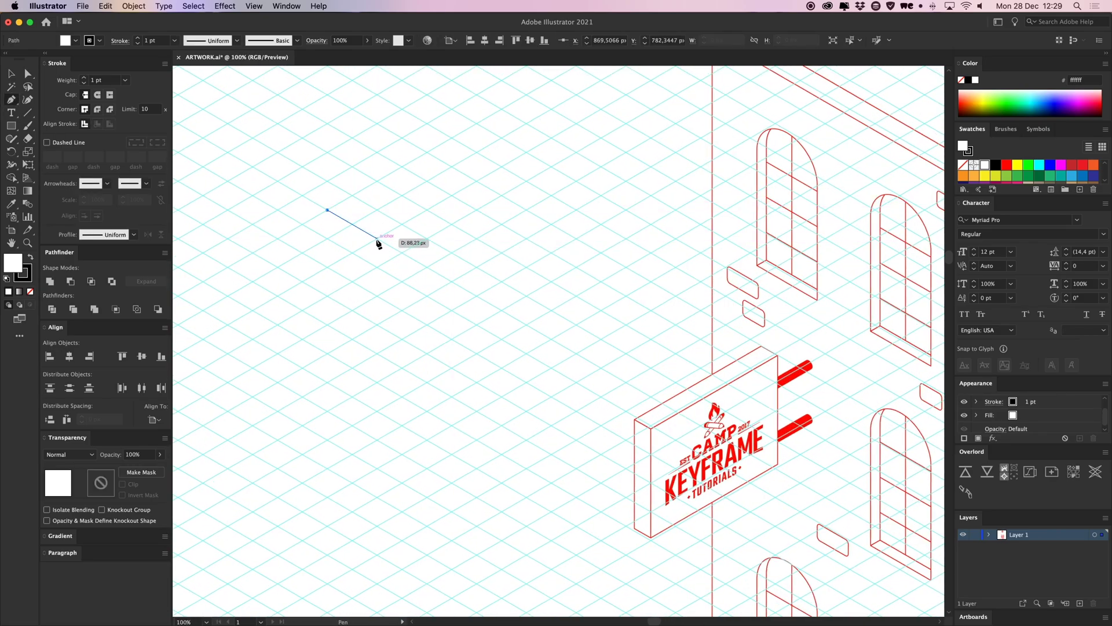
pyautogui.click(377, 238)
pyautogui.click(377, 295)
pyautogui.click(327, 268)
pyautogui.click(327, 210)
pyautogui.press('v')
pyautogui.click(380, 186)
pyautogui.press('super+semicolon')
# Duplicate the parallelogram beside the original and reflect the copy across the vertical axis.
pyautogui.click(377, 269)
pyautogui.moveTo(361, 228); pyautogui.dragTo(482, 232)
pyautogui.rightClick(482, 231)
pyautogui.moveTo(577, 412)
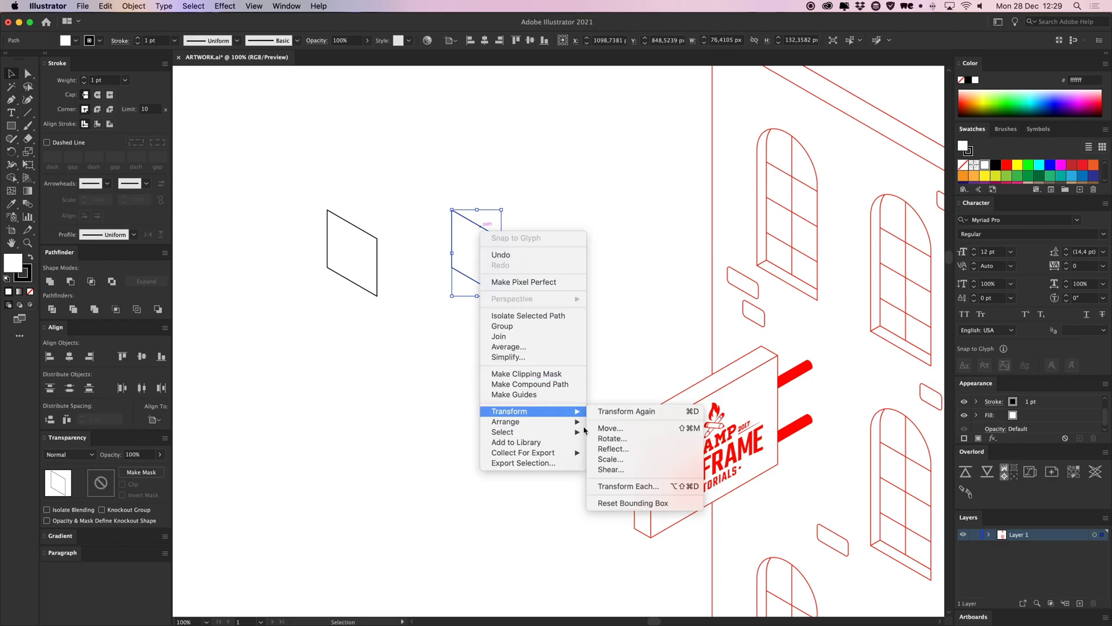
pyautogui.click(613, 448)
pyautogui.click(458, 325)
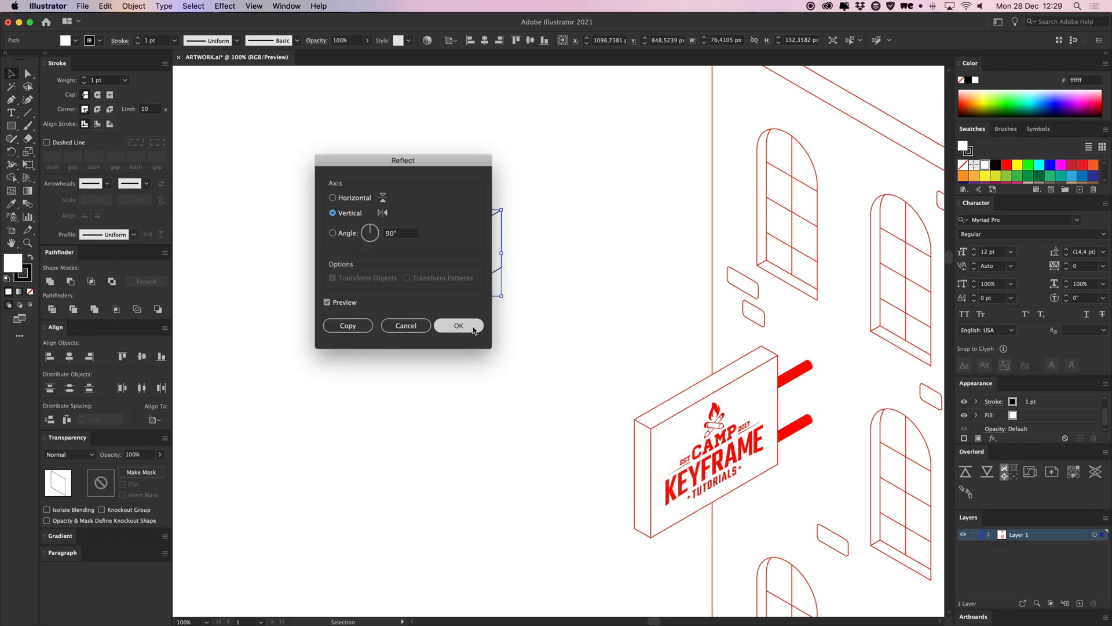
pyautogui.click(543, 359)
# Delete both parallelograms from the empty area beside the building.
pyautogui.scroll(2, 544, 360)
pyautogui.scroll(2, 539, 371)
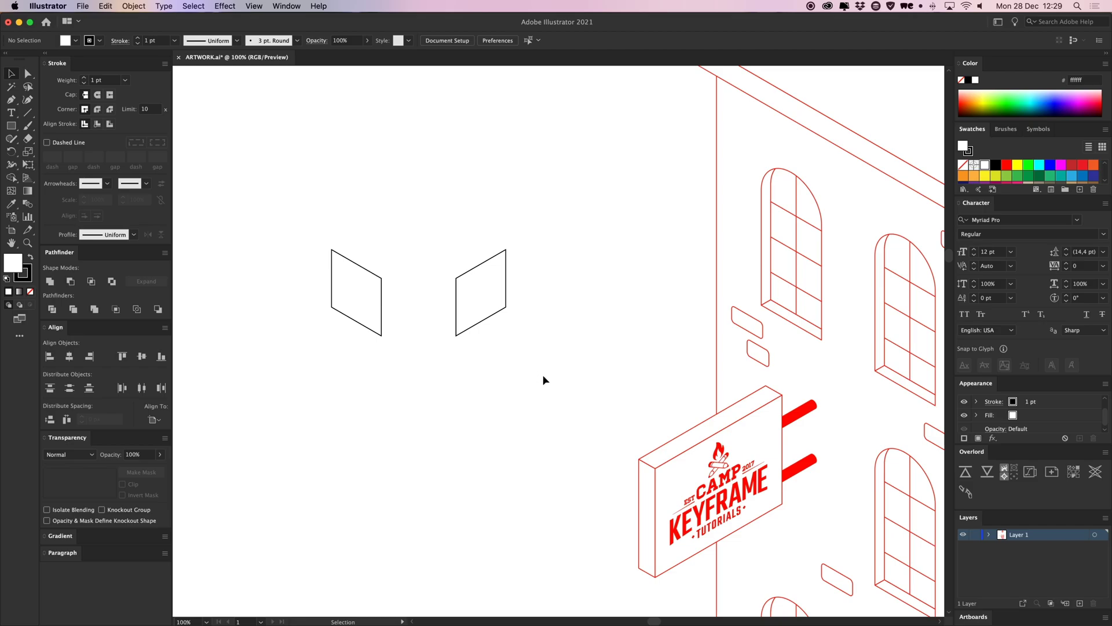
pyautogui.moveTo(544, 387); pyautogui.dragTo(285, 186)
pyautogui.press('super+x')
pyautogui.press('super+minus')
pyautogui.press('super+minus')
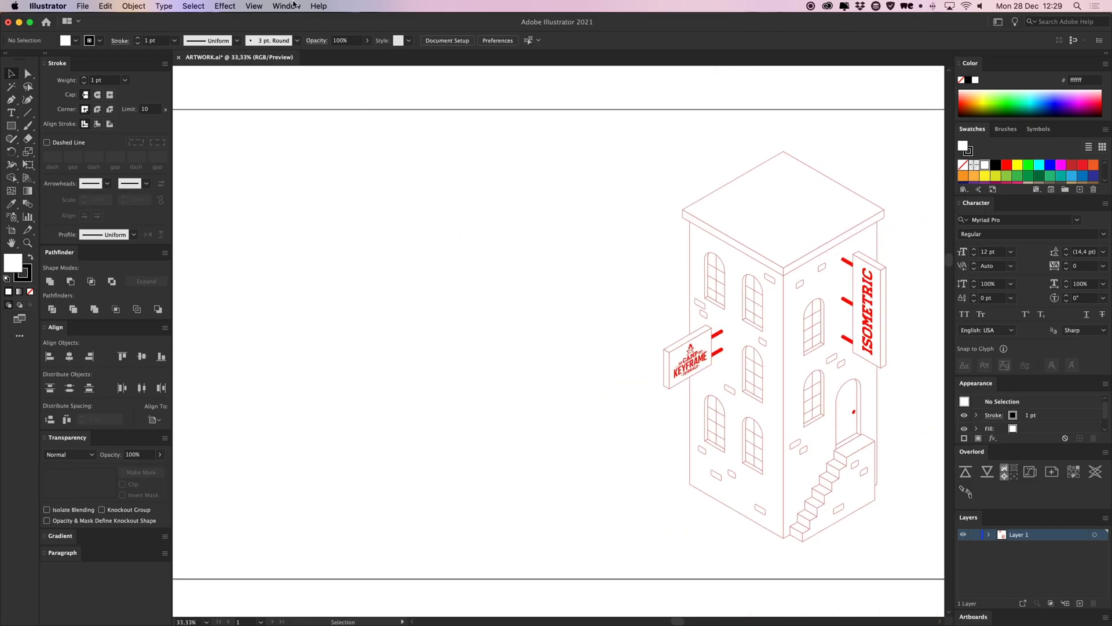
# Show the recorded actions over the canvas and check the contents of the Isometric action set.
pyautogui.click(286, 6)
pyautogui.click(312, 140)
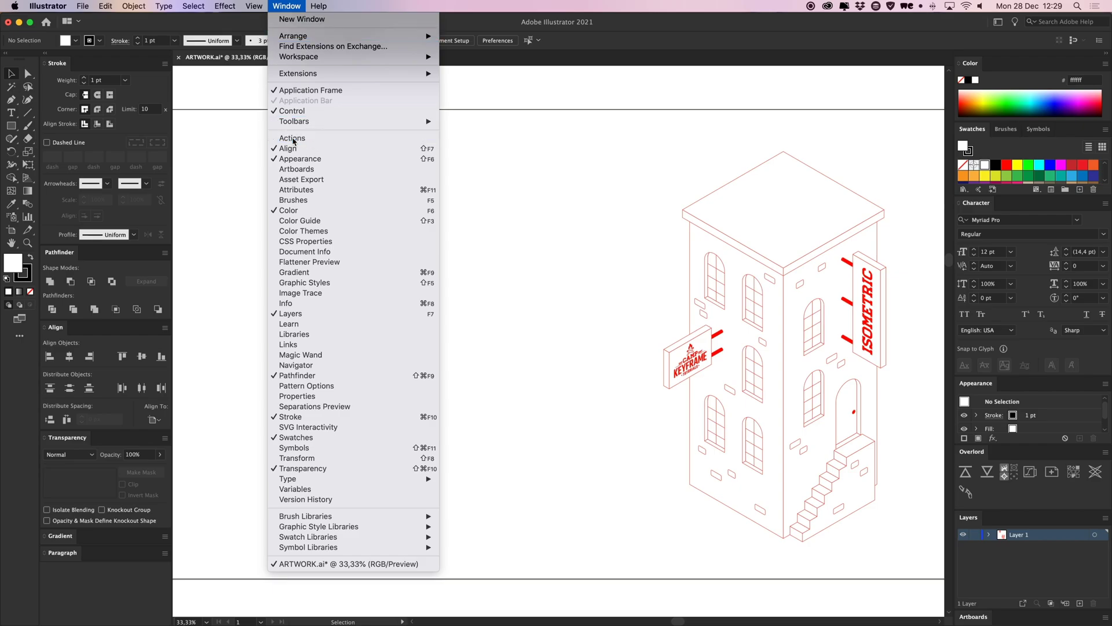
pyautogui.click(885, 161)
pyautogui.moveTo(892, 124); pyautogui.dragTo(786, 129)
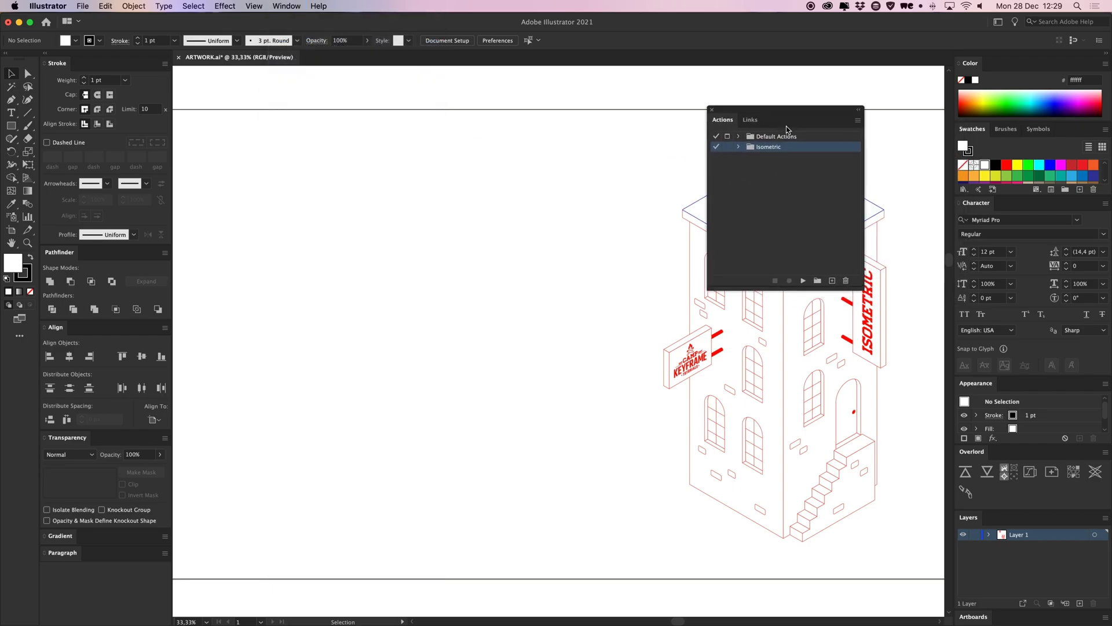
pyautogui.click(738, 147)
pyautogui.click(739, 146)
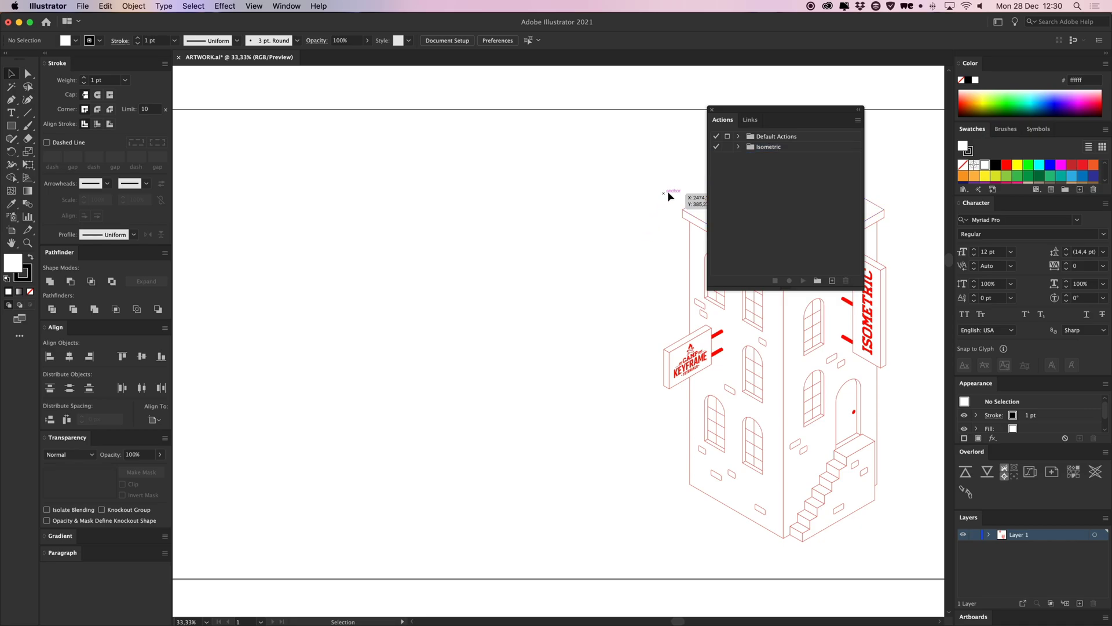
pyautogui.click(737, 148)
pyautogui.click(738, 148)
# Switch to Finder and locate Isometric.aia in the Adobe Illustrator 2021 folder under Presets/en_US/Actions.
pyautogui.click(332, 604)
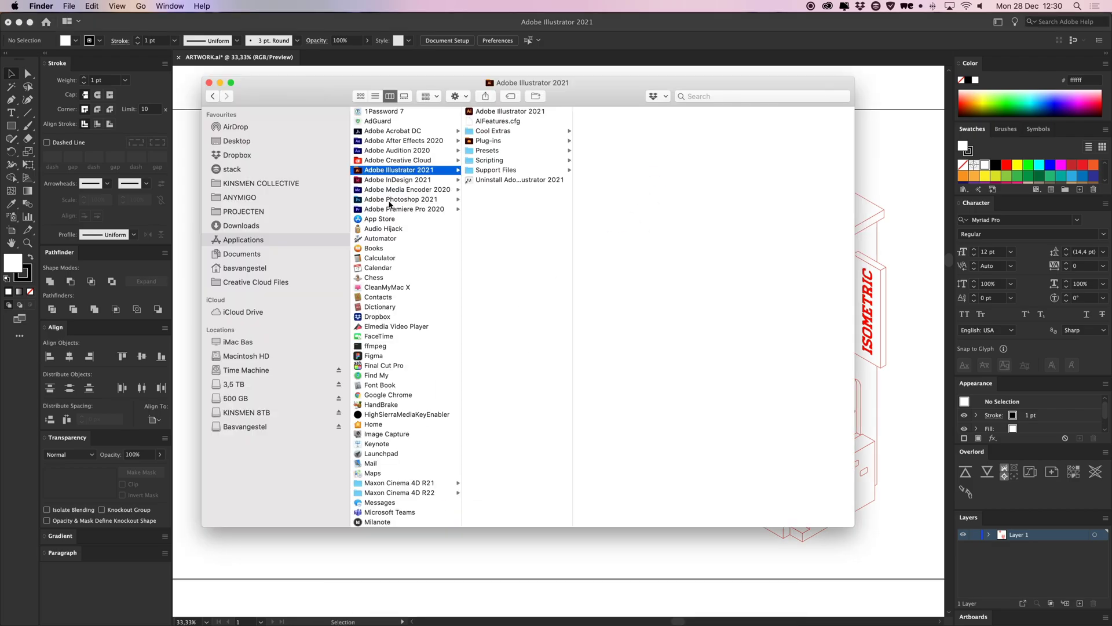
pyautogui.click(496, 152)
pyautogui.click(608, 113)
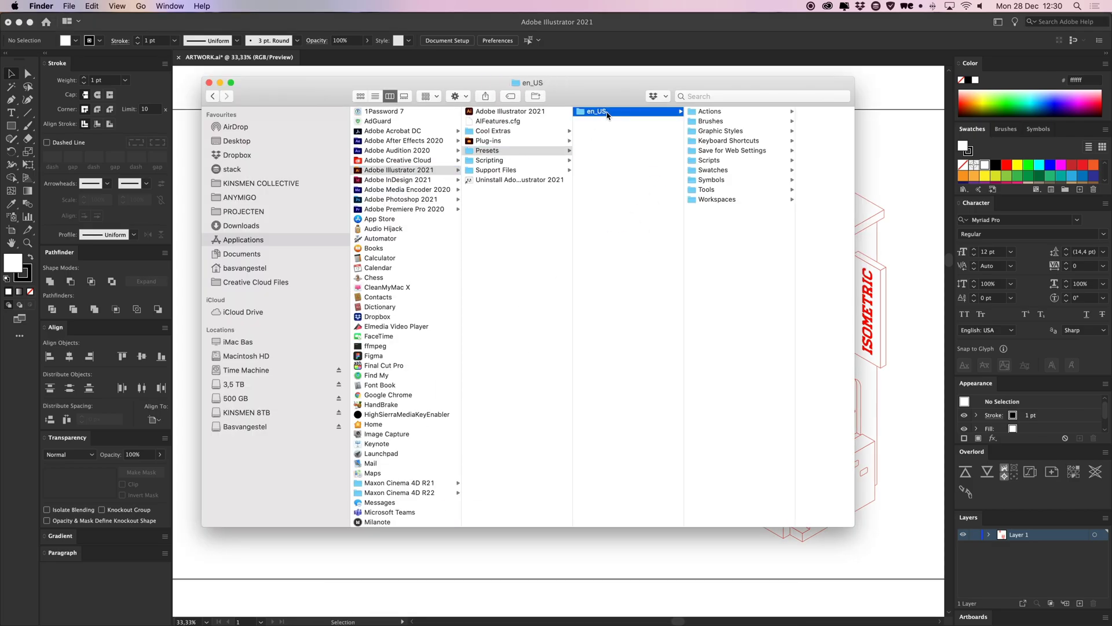
pyautogui.click(712, 112)
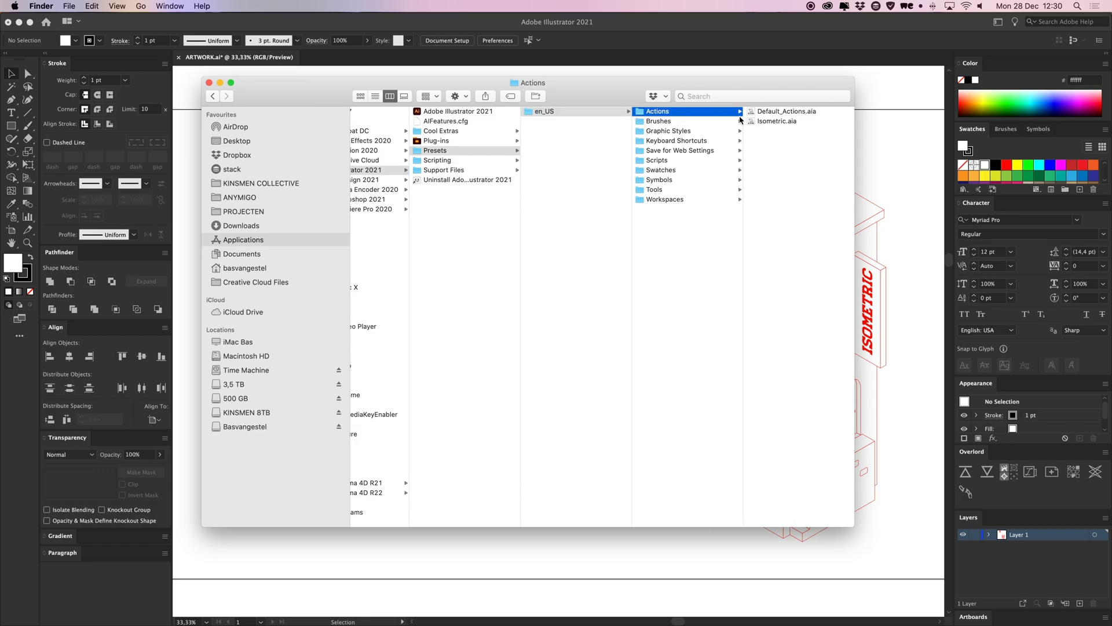
pyautogui.click(778, 121)
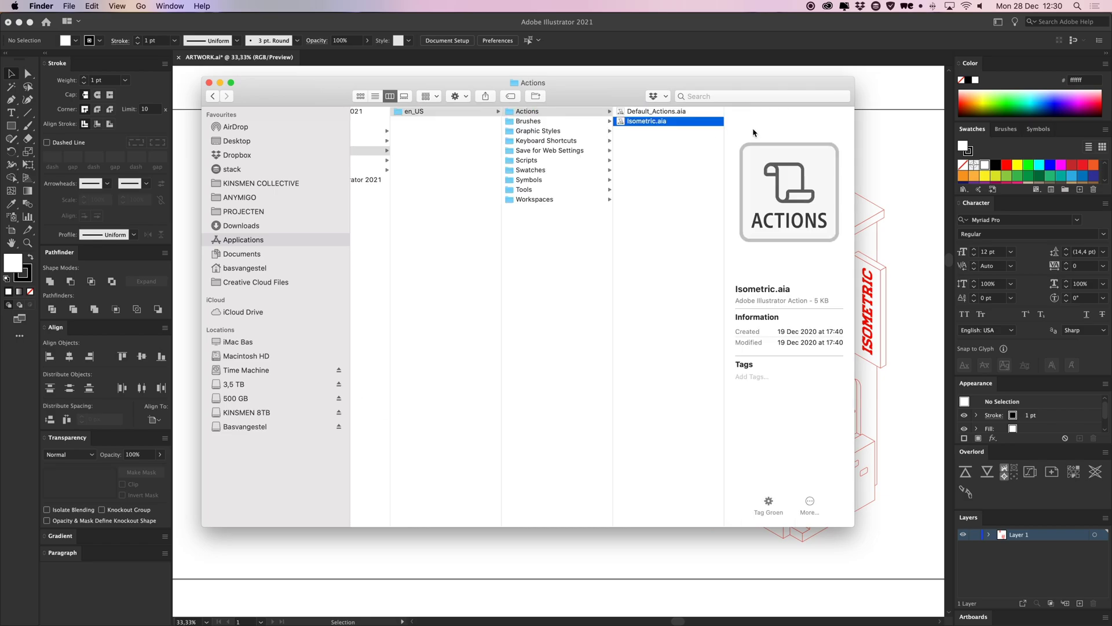
# Switch back to Illustrator and review the action set options, including the one for loading actions.
pyautogui.click(632, 60)
pyautogui.click(858, 121)
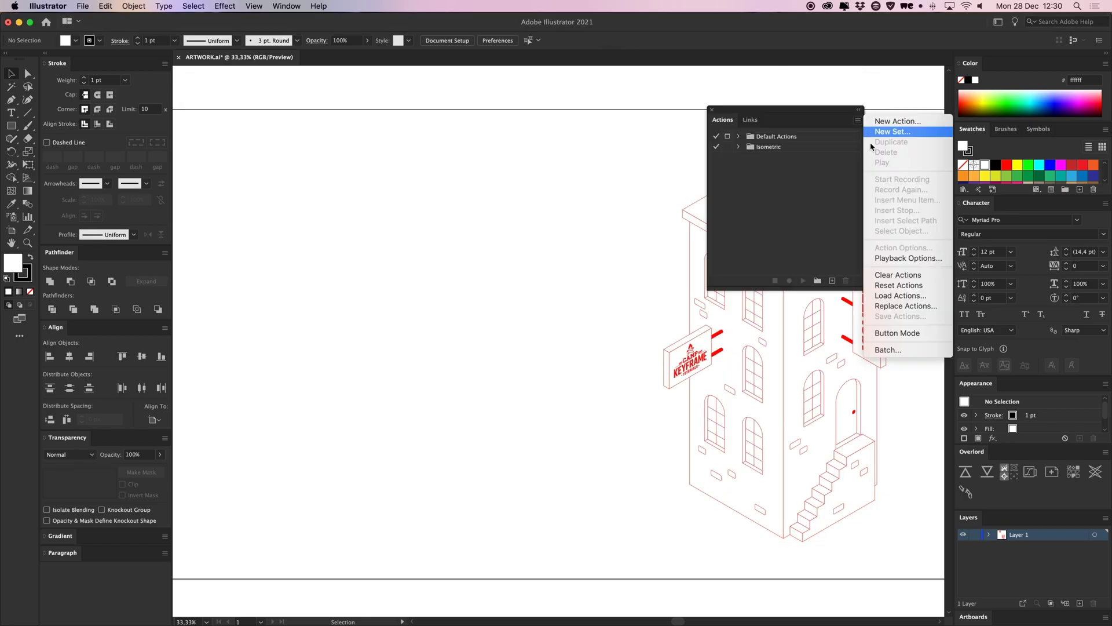
pyautogui.click(769, 165)
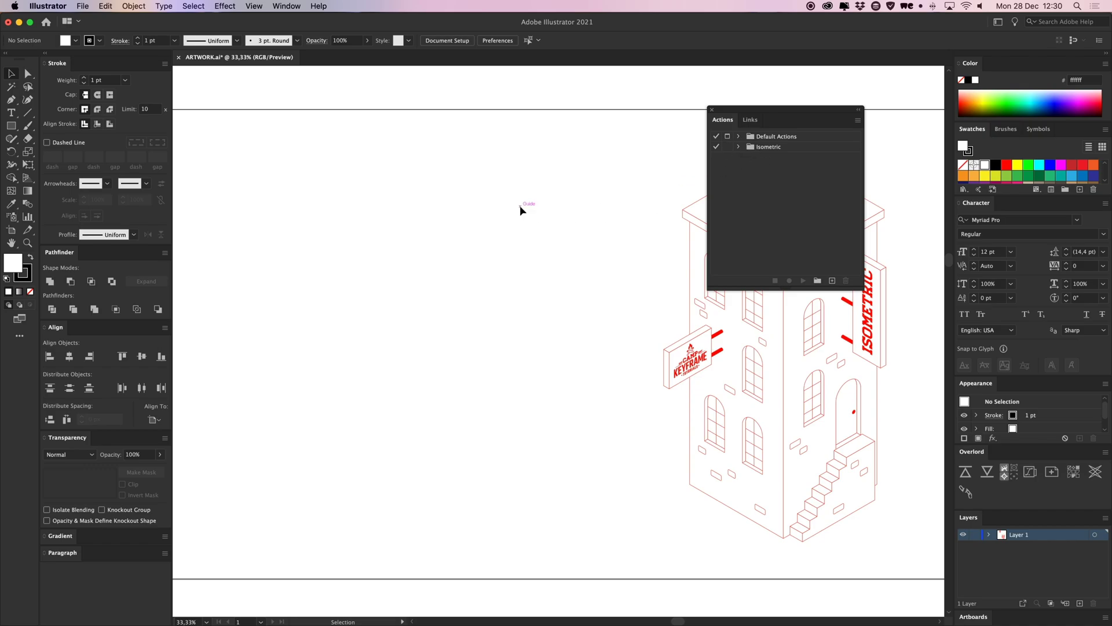
# Draw a square about 420 px wide with the Rectangle tool and apply the iso right action to it.
pyautogui.click(14, 129)
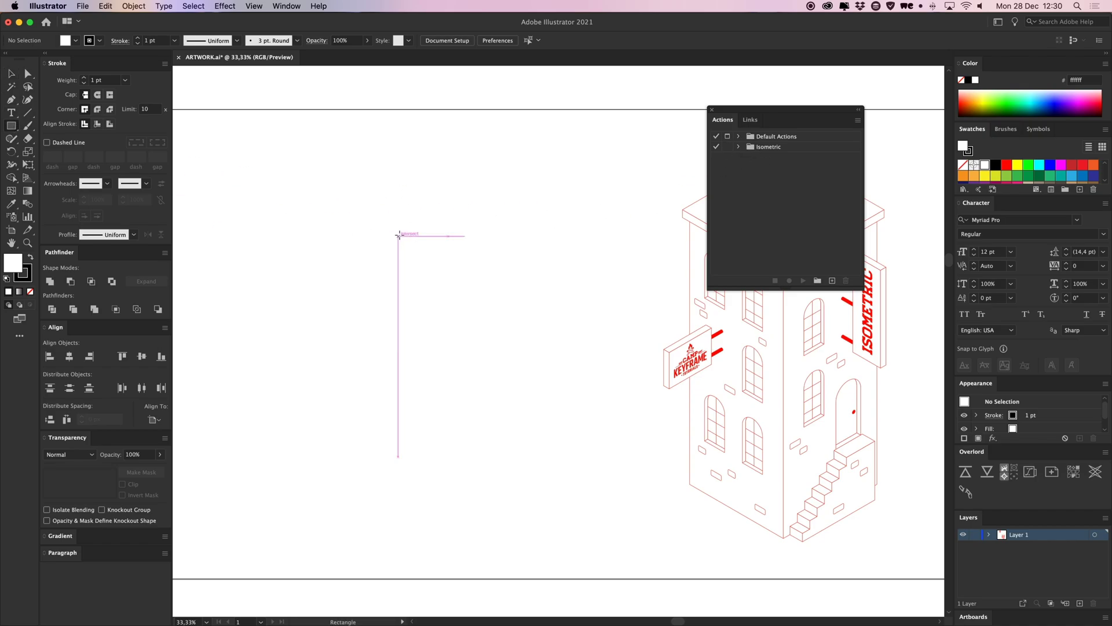
pyautogui.moveTo(373, 197)
pyautogui.mouseDown()
pyautogui.moveTo(489, 291)
pyautogui.moveTo(465, 289)
pyautogui.mouseUp()
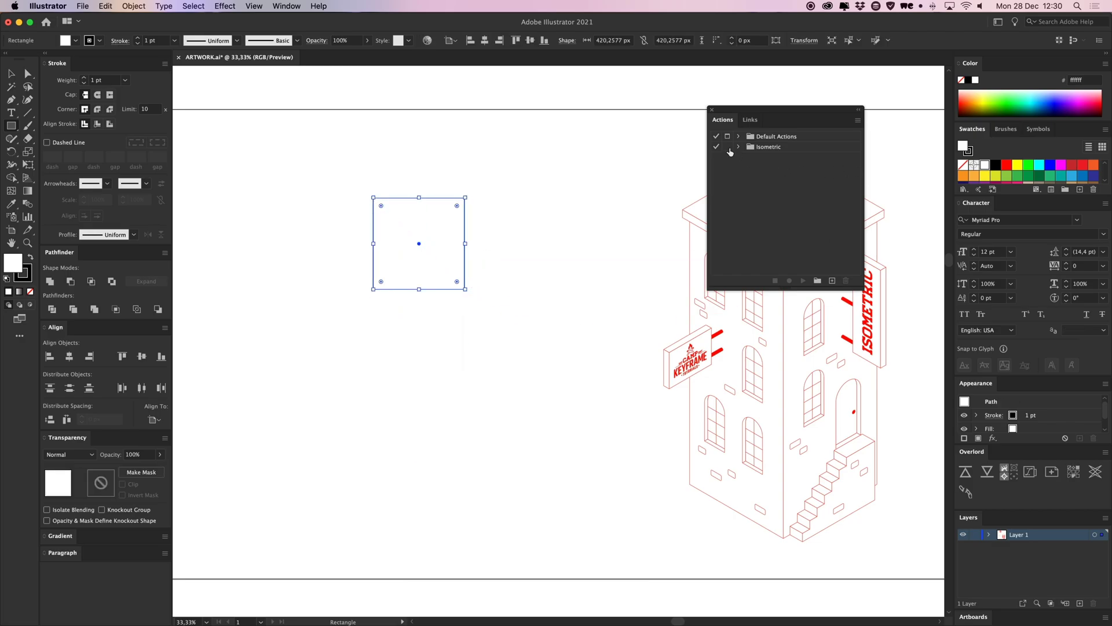
pyautogui.click(774, 159)
pyautogui.click(804, 281)
pyautogui.click(497, 328)
pyautogui.moveTo(407, 254); pyautogui.dragTo(333, 155)
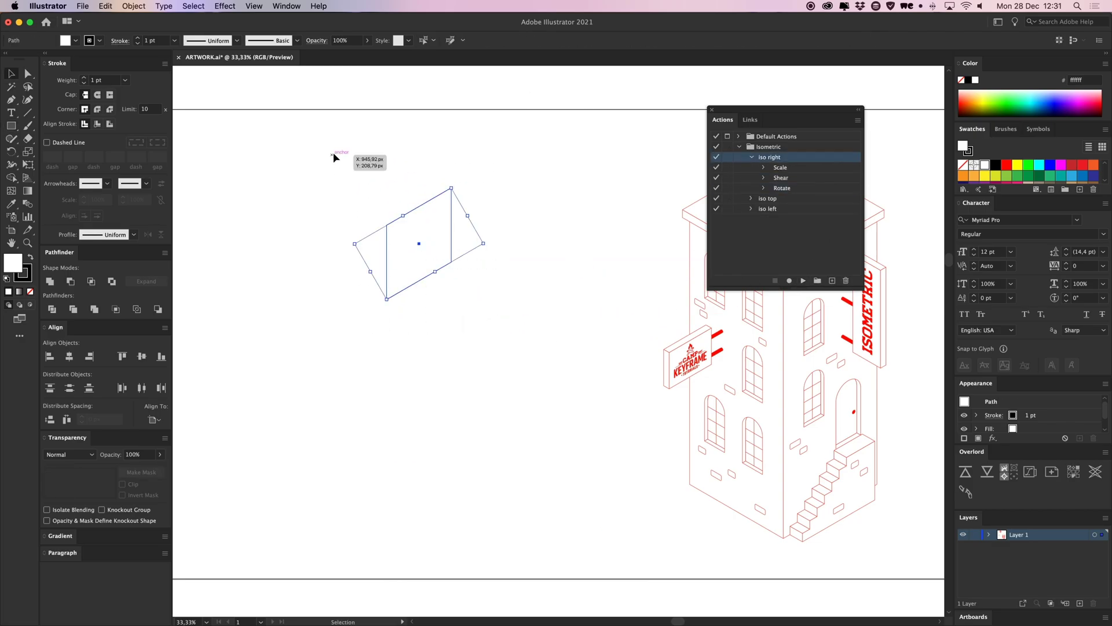
pyautogui.click(441, 278)
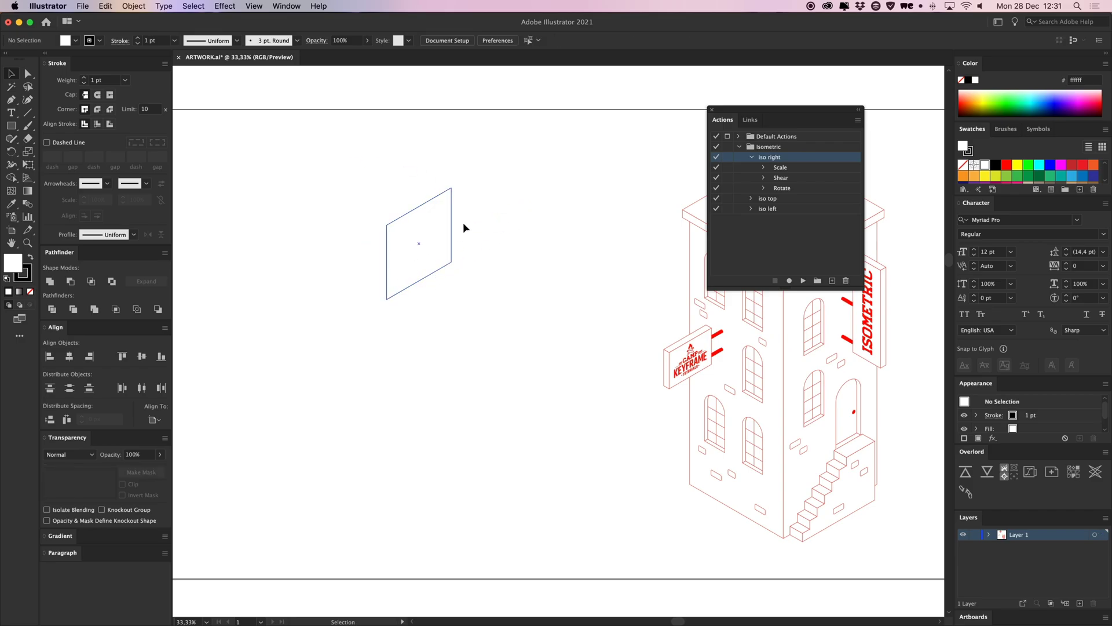
# Replace the skewed square with a narrow rectangle about 147 by 703 px and apply the iso left action to it.
pyautogui.moveTo(470, 277)
pyautogui.mouseDown()
pyautogui.moveTo(371, 192)
pyautogui.moveTo(419, 367)
pyautogui.mouseUp()
pyautogui.press('Delete')
pyautogui.press('m')
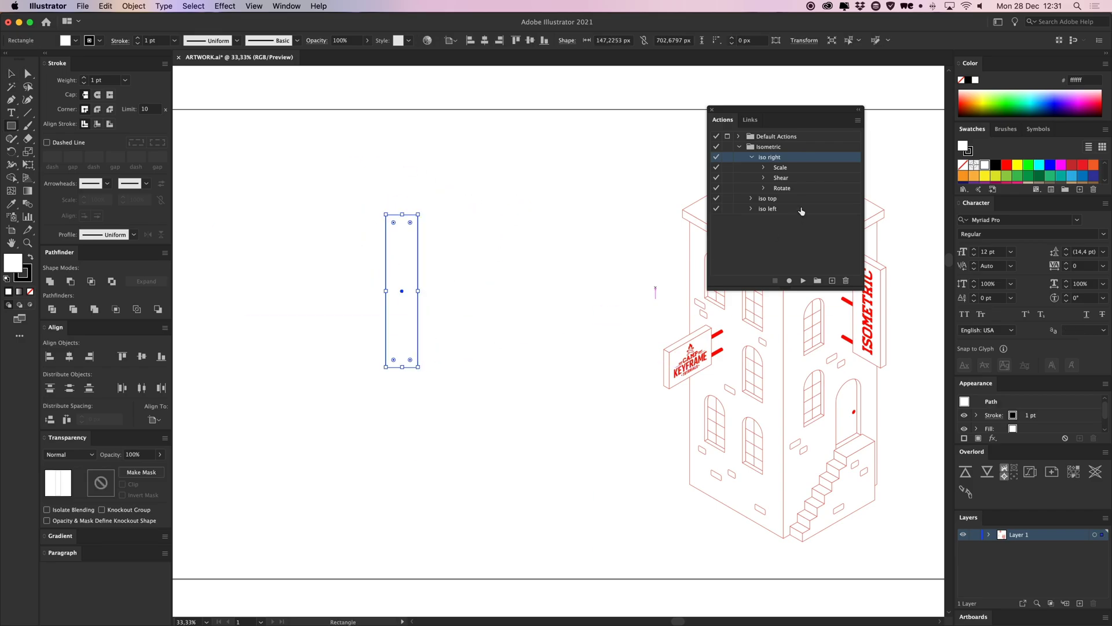
pyautogui.click(770, 209)
pyautogui.click(803, 280)
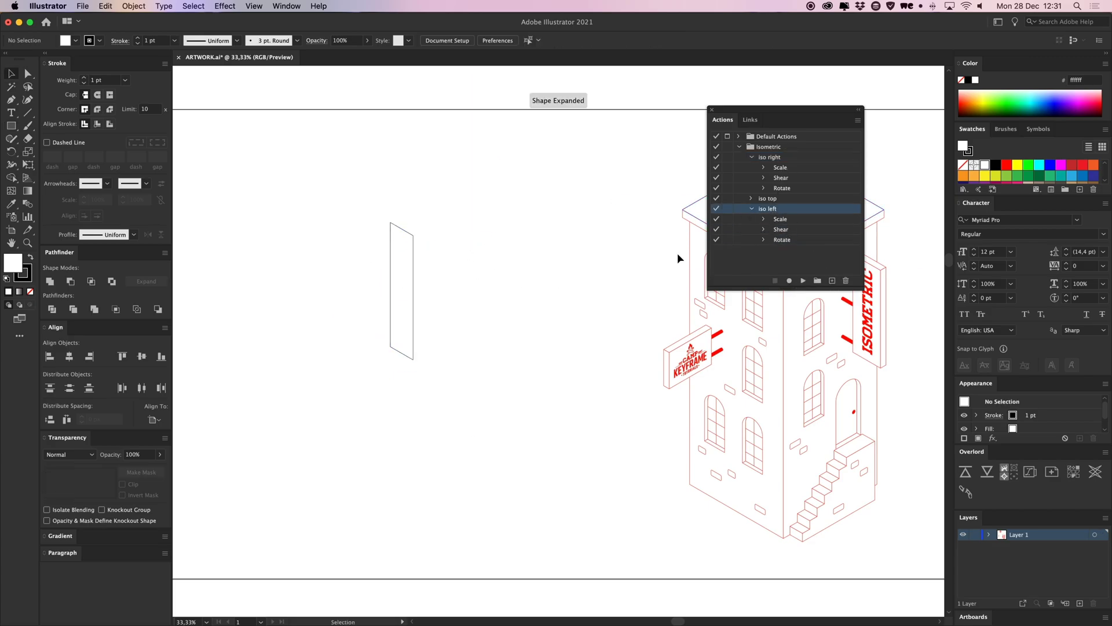
# Delete the narrow skewed rectangle.
pyautogui.moveTo(363, 328); pyautogui.dragTo(367, 375)
pyautogui.press('Delete')
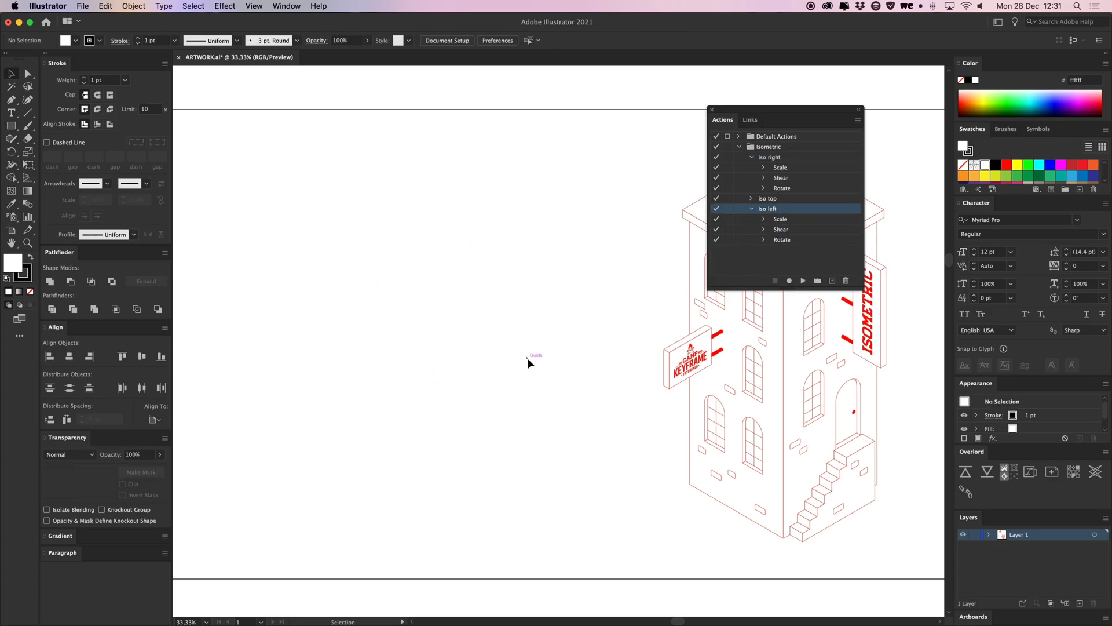
# Draw a tall rectangle beside the building and apply the iso left action to form a wall about 461 by 1272 px.
pyautogui.hscroll(5, 529, 363)
pyautogui.hscroll(-4, 582, 318)
pyautogui.hscroll(5, 325, 248)
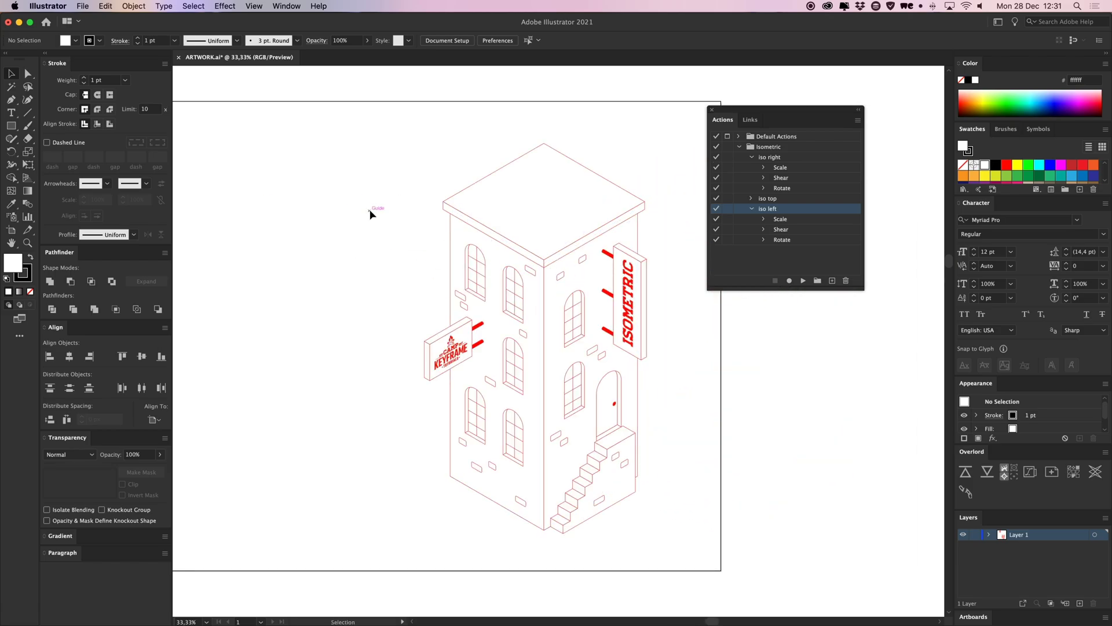
pyautogui.hscroll(-1, 370, 214)
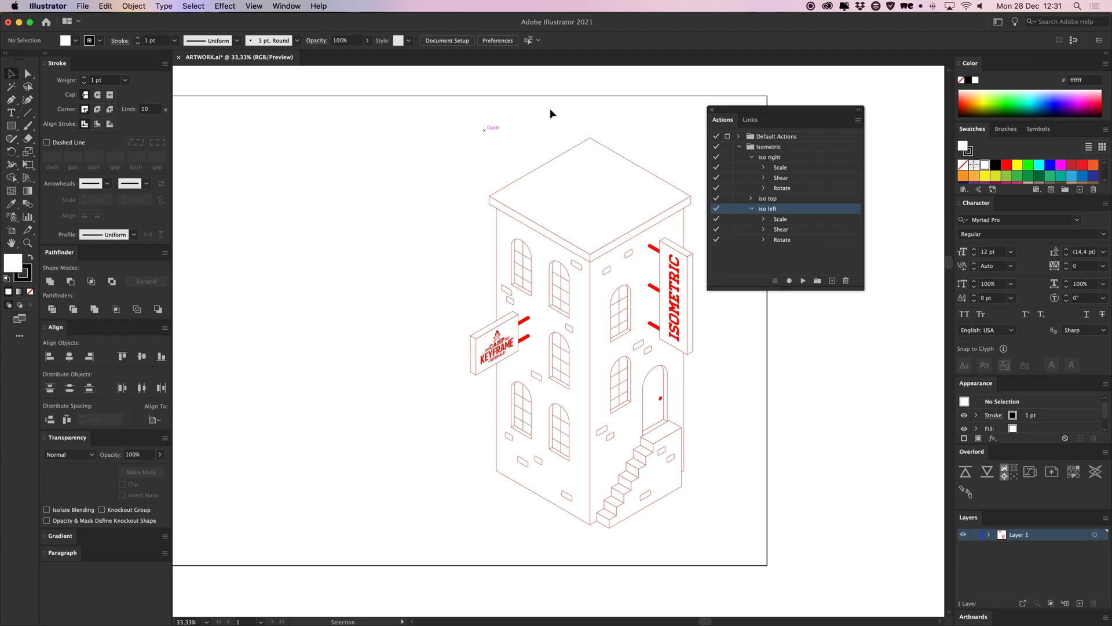
pyautogui.hscroll(-1, 373, 186)
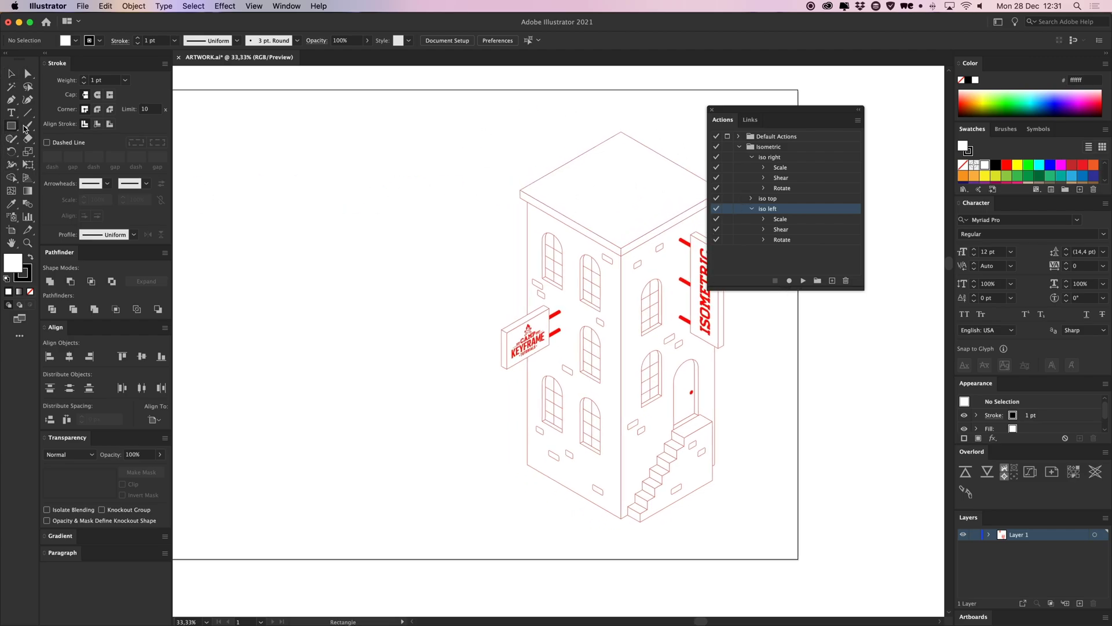
pyautogui.hscroll(-3, 403, 226)
pyautogui.moveTo(316, 192); pyautogui.dragTo(458, 461)
pyautogui.press('v')
pyautogui.click(803, 281)
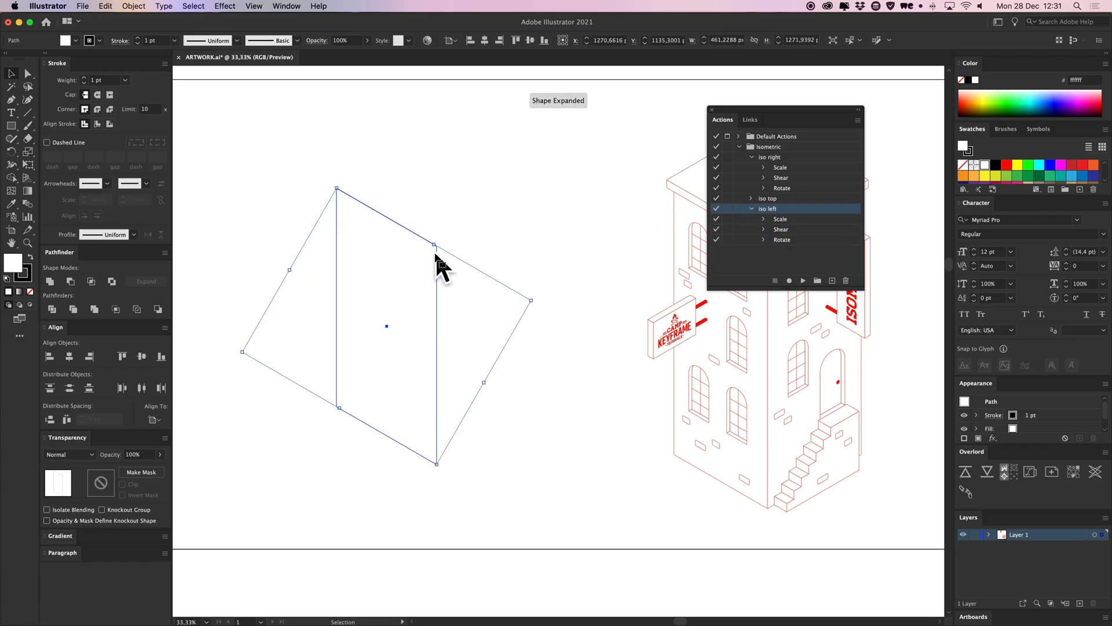
# Duplicate the left wall, mirrored across the vertical axis, and join the copy to the original's front vertical edge.
pyautogui.moveTo(309, 283); pyautogui.dragTo(472, 282)
pyautogui.rightClick(464, 268)
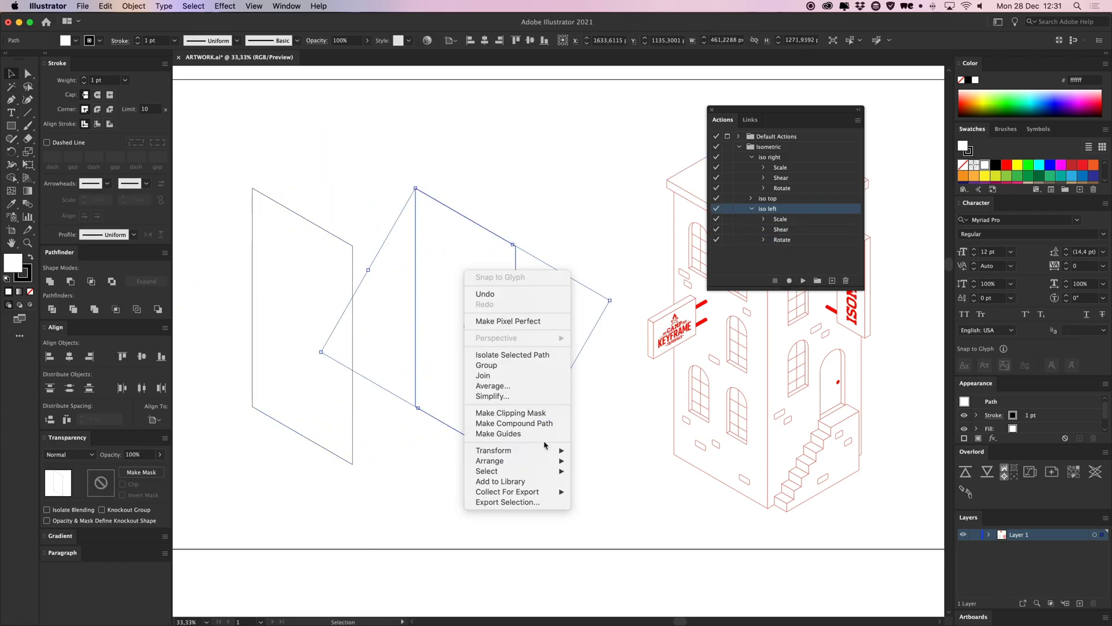
pyautogui.moveTo(546, 450)
pyautogui.click(602, 487)
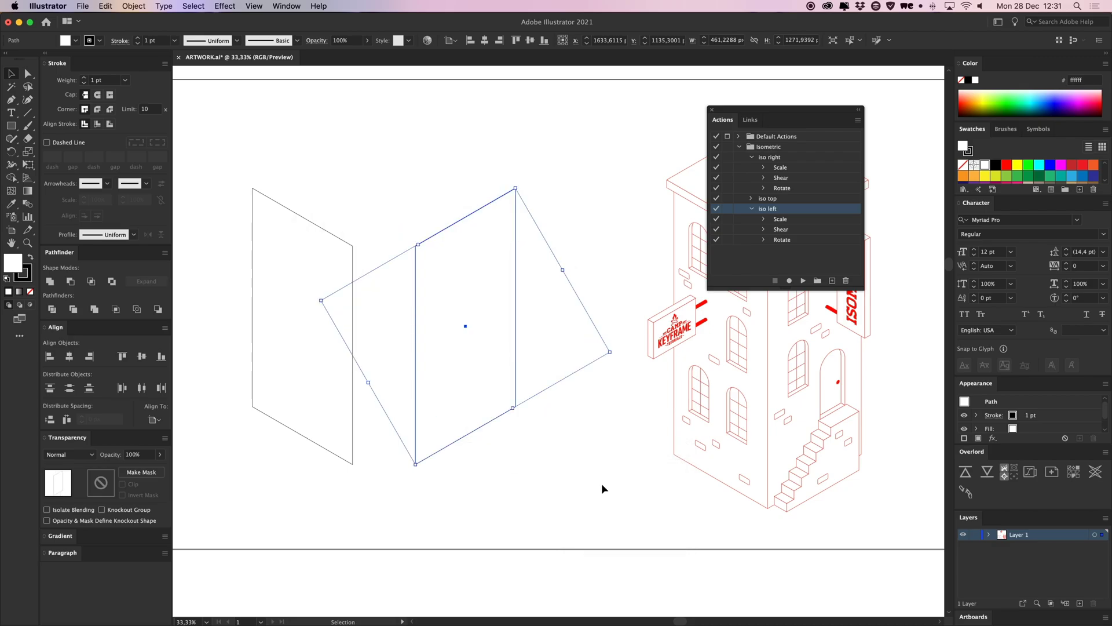
pyautogui.moveTo(426, 330); pyautogui.dragTo(363, 330)
# Draw a square, apply the iso top action, and place its front corner on the walls' shared top corner.
pyautogui.click(351, 150)
pyautogui.moveTo(298, 149)
pyautogui.mouseDown()
pyautogui.moveTo(329, 181)
pyautogui.moveTo(459, 249)
pyautogui.moveTo(455, 293)
pyautogui.mouseUp()
pyautogui.click(12, 125)
pyautogui.click(771, 198)
pyautogui.click(803, 281)
pyautogui.moveTo(426, 243); pyautogui.dragTo(388, 197)
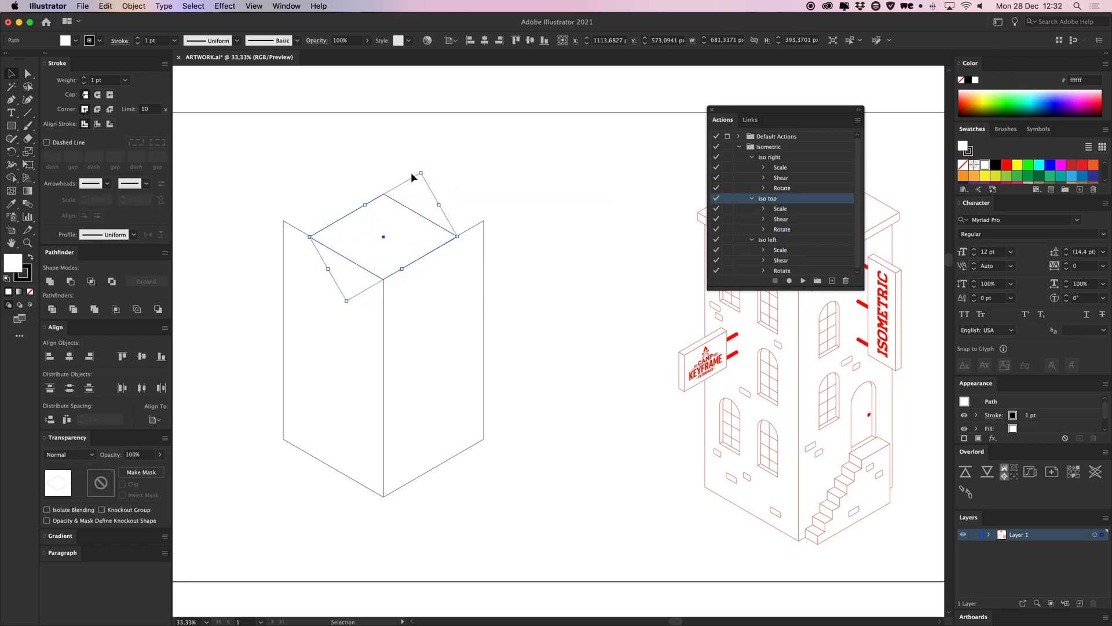
# Reset the roof shape's bounding box and enlarge it to about 972 by 561 px so it slightly overhangs both walls.
pyautogui.rightClick(382, 221)
pyautogui.moveTo(434, 401)
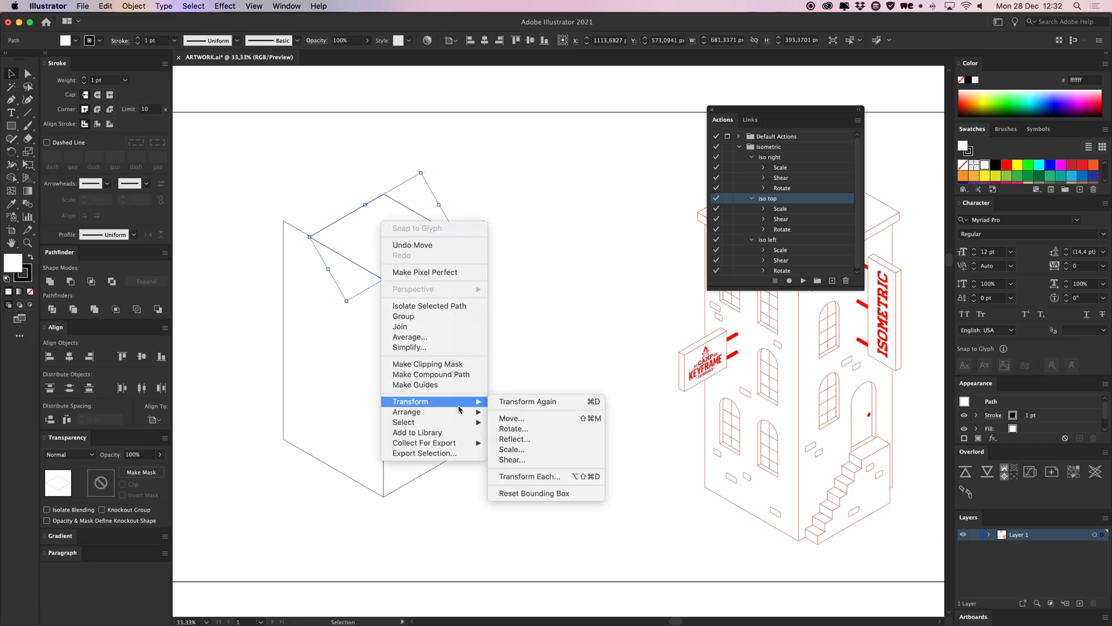
pyautogui.click(534, 494)
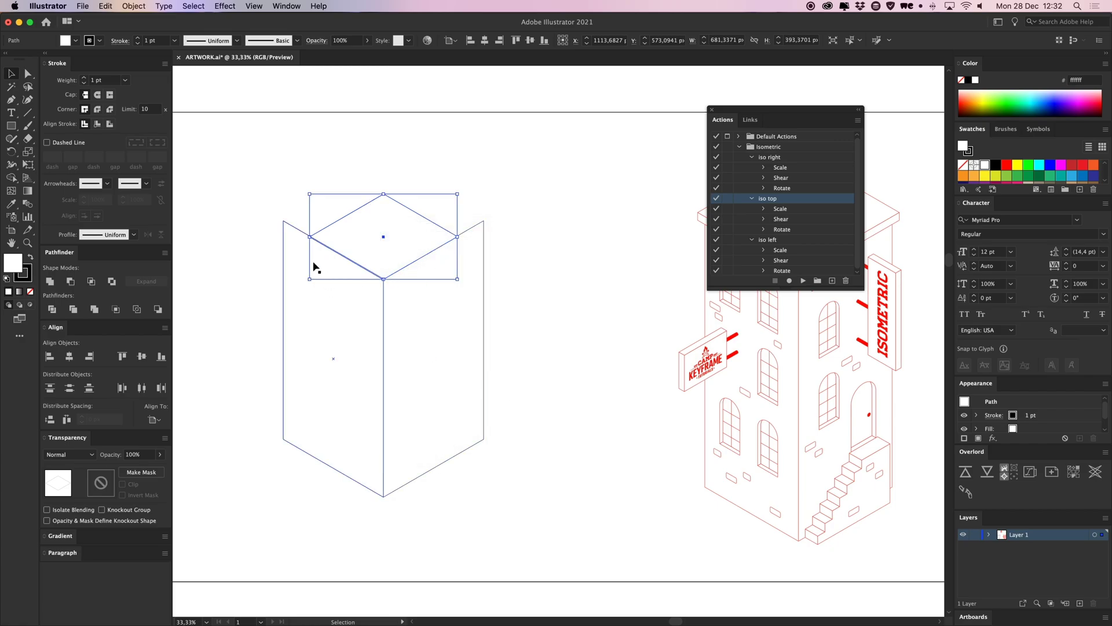
pyautogui.moveTo(385, 195); pyautogui.dragTo(387, 160)
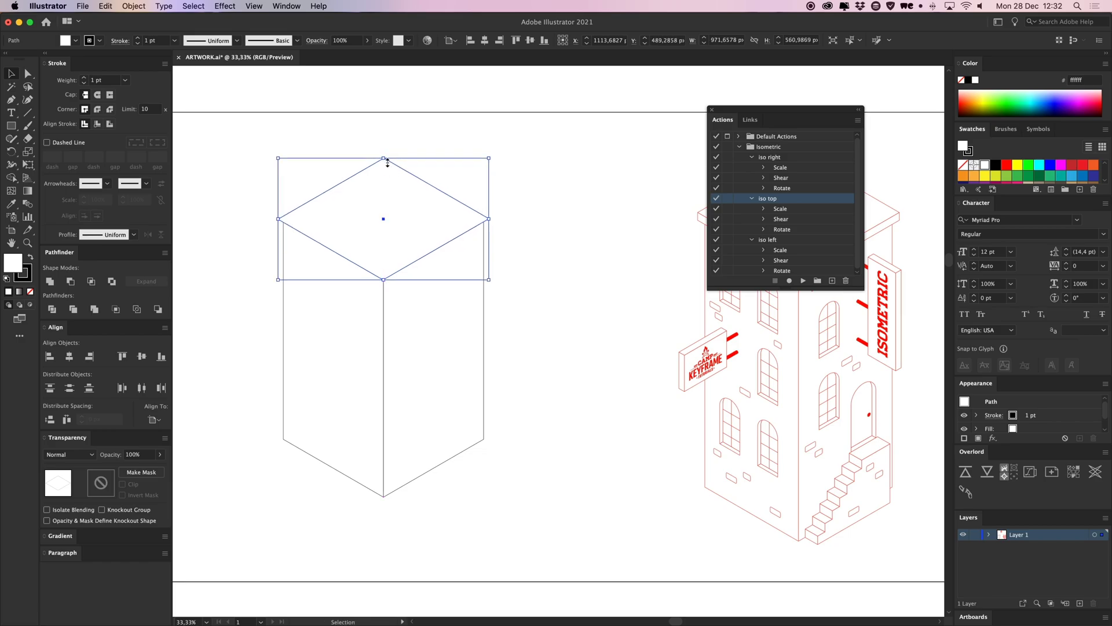
pyautogui.click(409, 137)
# Duplicate the roof shape a short distance straight up to establish the roof's thickness.
pyautogui.moveTo(403, 147); pyautogui.dragTo(513, 212)
pyautogui.press('super+plus')
pyautogui.moveTo(462, 245); pyautogui.dragTo(460, 232)
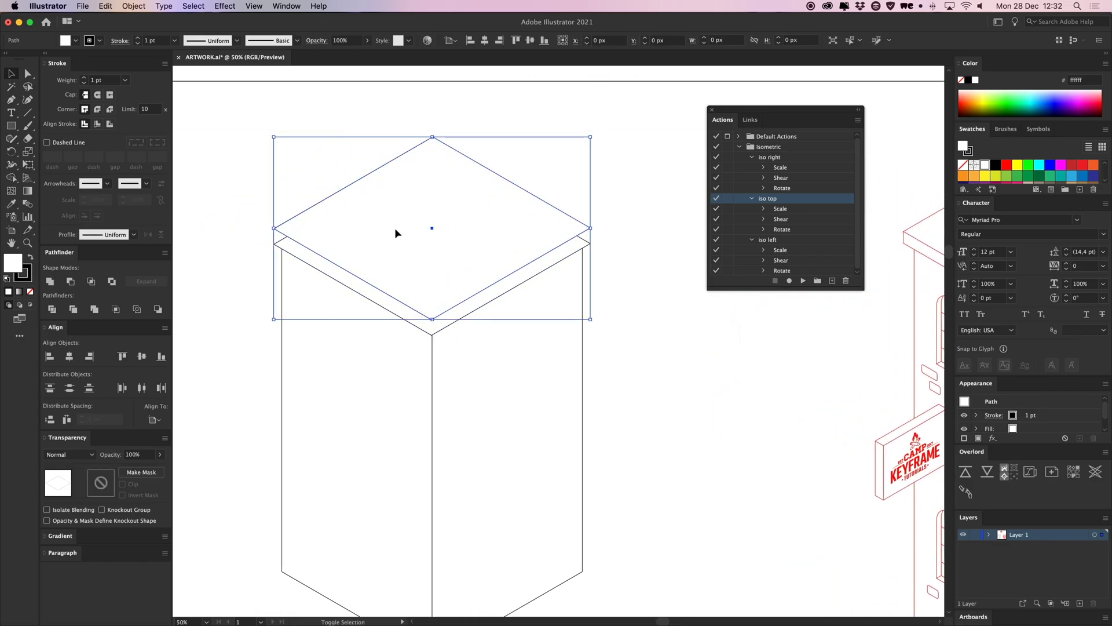
pyautogui.click(238, 221)
# Draw a closed four-point face with the Pen tool between the two roof shapes along the roof's front-left edge.
pyautogui.press('p')
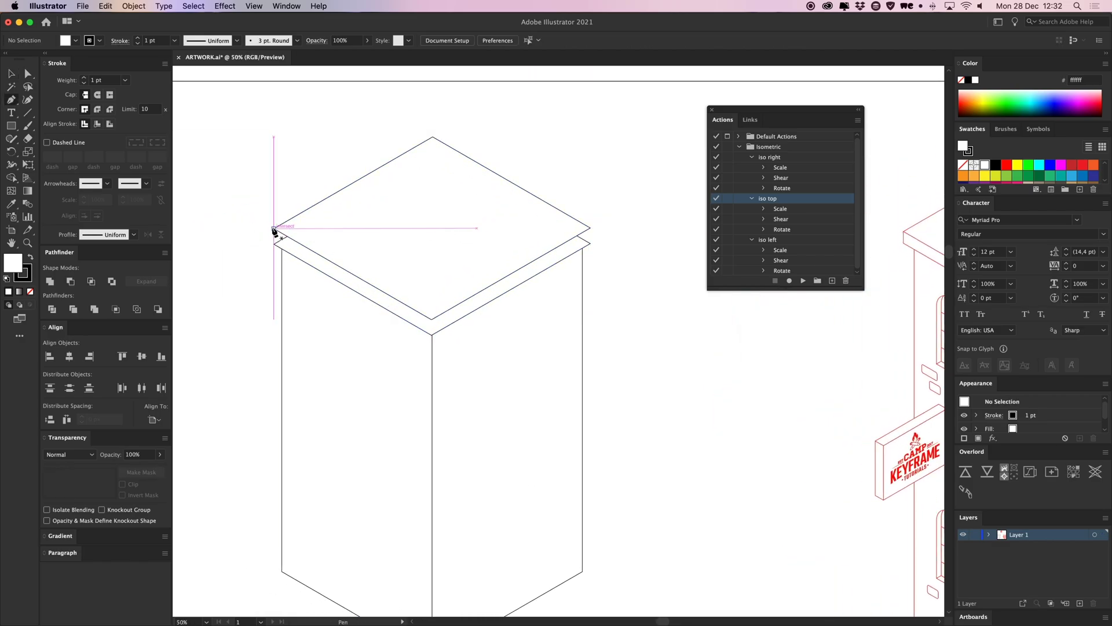
pyautogui.click(275, 228)
pyautogui.click(274, 244)
pyautogui.click(432, 335)
pyautogui.click(432, 319)
pyautogui.click(274, 228)
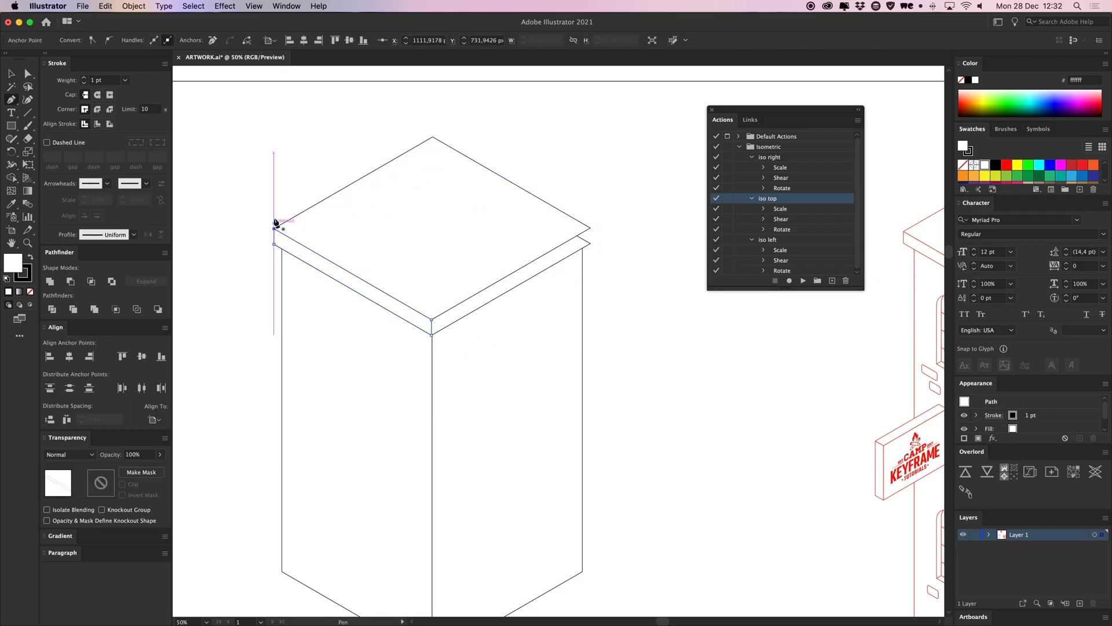
# Draw a closed four-point face with the Pen tool between the two roof shapes along the roof's front-right edge.
pyautogui.keyDown('super'); pyautogui.click(266, 175); pyautogui.keyUp('super')
pyautogui.click(431, 319)
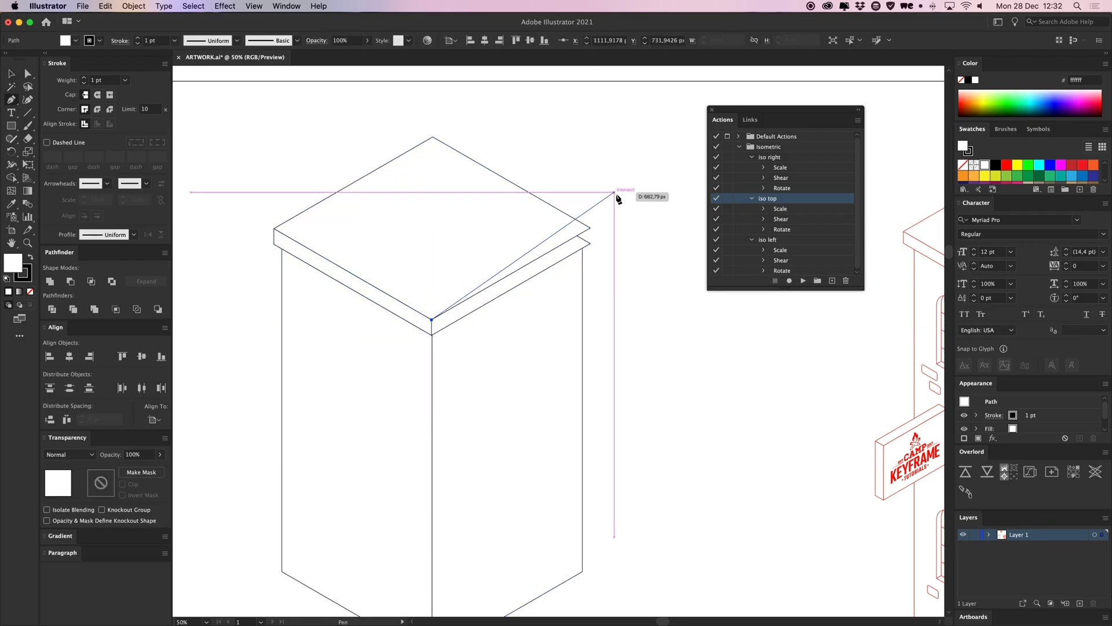
pyautogui.click(590, 228)
pyautogui.click(591, 244)
pyautogui.click(432, 335)
pyautogui.click(432, 319)
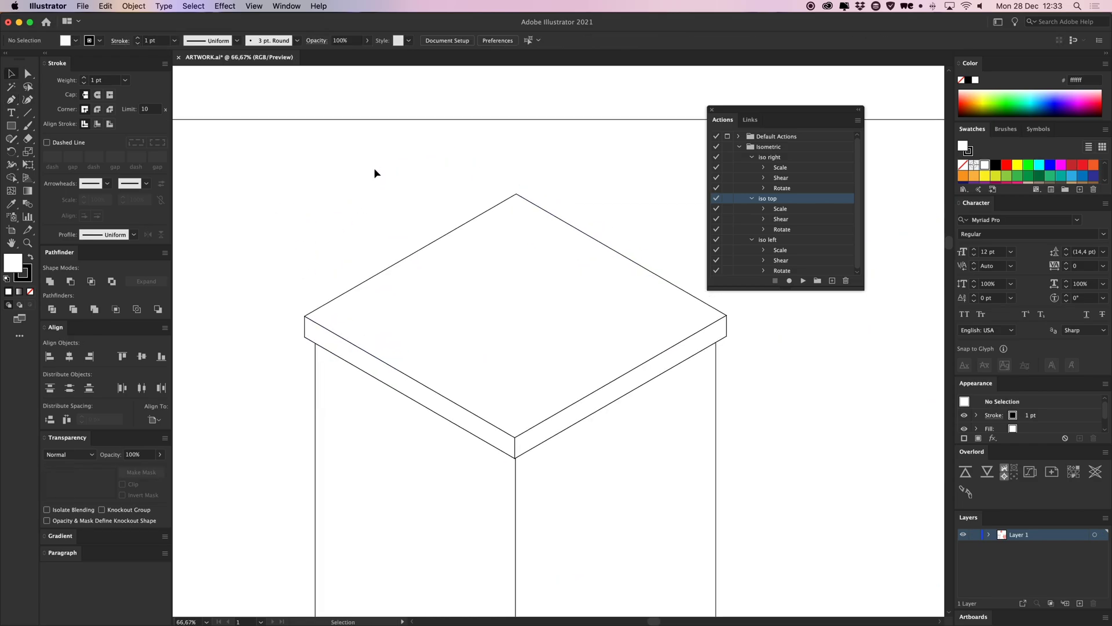
# Select all the shapes that make up the roof slab and group them.
pyautogui.moveTo(374, 172); pyautogui.dragTo(623, 306)
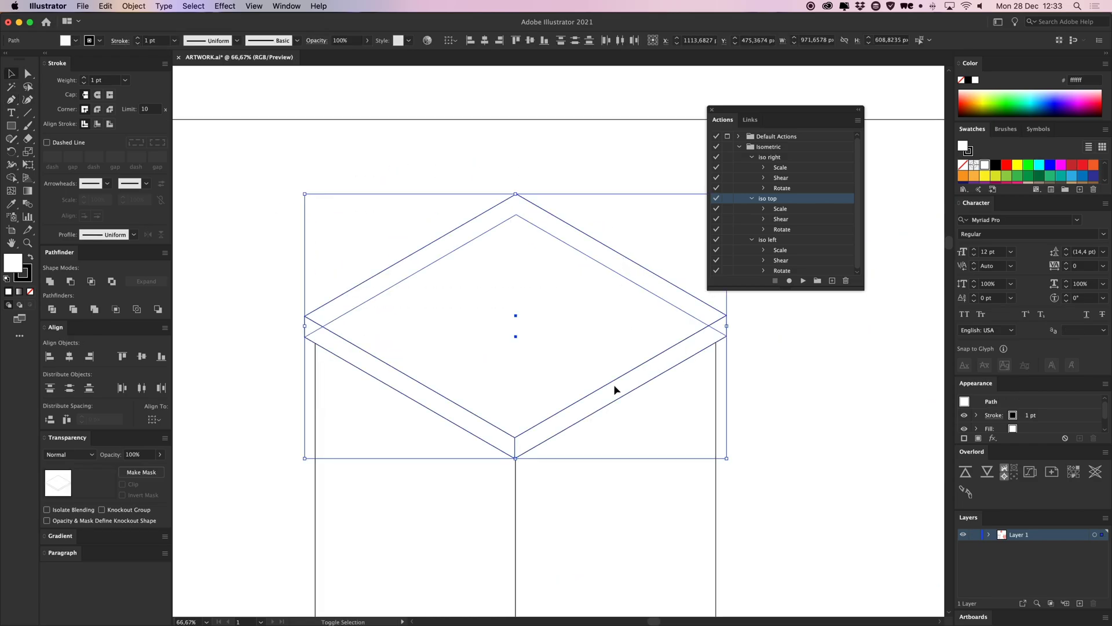
pyautogui.moveTo(457, 416); pyautogui.dragTo(452, 326)
pyautogui.press('super+z')
pyautogui.press('super+g')
pyautogui.press('super+shift+a')
# Copy the thin red outline style from the reference building onto the new walls and roof with the Eyedropper.
pyautogui.press('super+minus')
pyautogui.press('super+minus')
pyautogui.moveTo(697, 415); pyautogui.dragTo(493, 337)
pyautogui.click(275, 256)
pyautogui.press('i')
pyautogui.click(780, 317)
pyautogui.press('v')
pyautogui.click(475, 282)
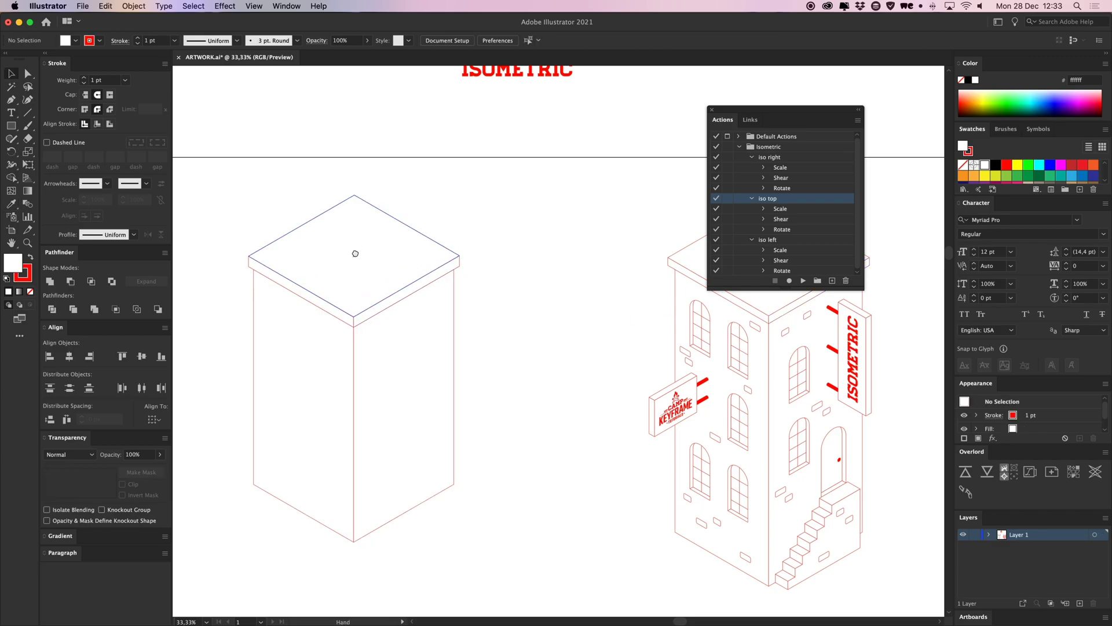
# Draw an upright rectangle about 210 by 397 px in the empty space beside the new building.
pyautogui.moveTo(355, 253); pyautogui.dragTo(379, 281)
pyautogui.moveTo(385, 380); pyautogui.dragTo(569, 322)
pyautogui.press('super+plus')
pyautogui.press('super+plus')
pyautogui.moveTo(437, 345); pyautogui.dragTo(567, 367)
pyautogui.hscroll(-4, 375, 273)
pyautogui.press('m')
pyautogui.moveTo(369, 195); pyautogui.dragTo(461, 367)
# Fully round the rectangle's two top corners to form an arched window.
pyautogui.press('a')
pyautogui.moveTo(475, 175); pyautogui.dragTo(314, 227)
pyautogui.moveTo(378, 209); pyautogui.dragTo(432, 302)
pyautogui.click(421, 147)
# Duplicate the arch slightly up and to the right, and apply Pathfinder Divide to the two overlapping shapes.
pyautogui.press('v')
pyautogui.click(429, 385)
pyautogui.moveTo(453, 418); pyautogui.dragTo(335, 314)
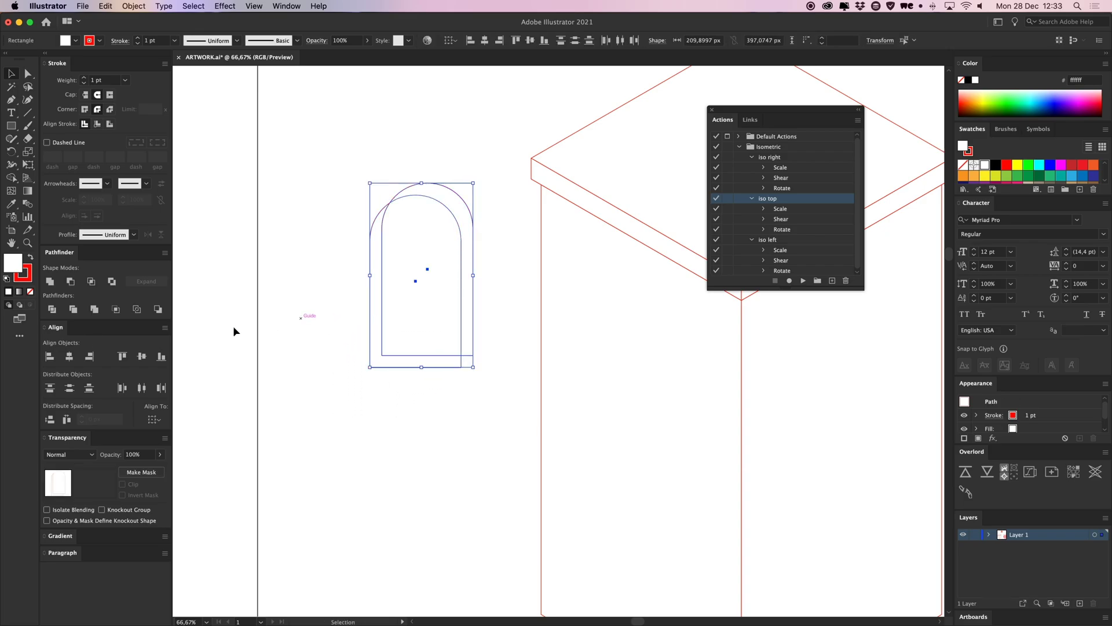
pyautogui.click(52, 310)
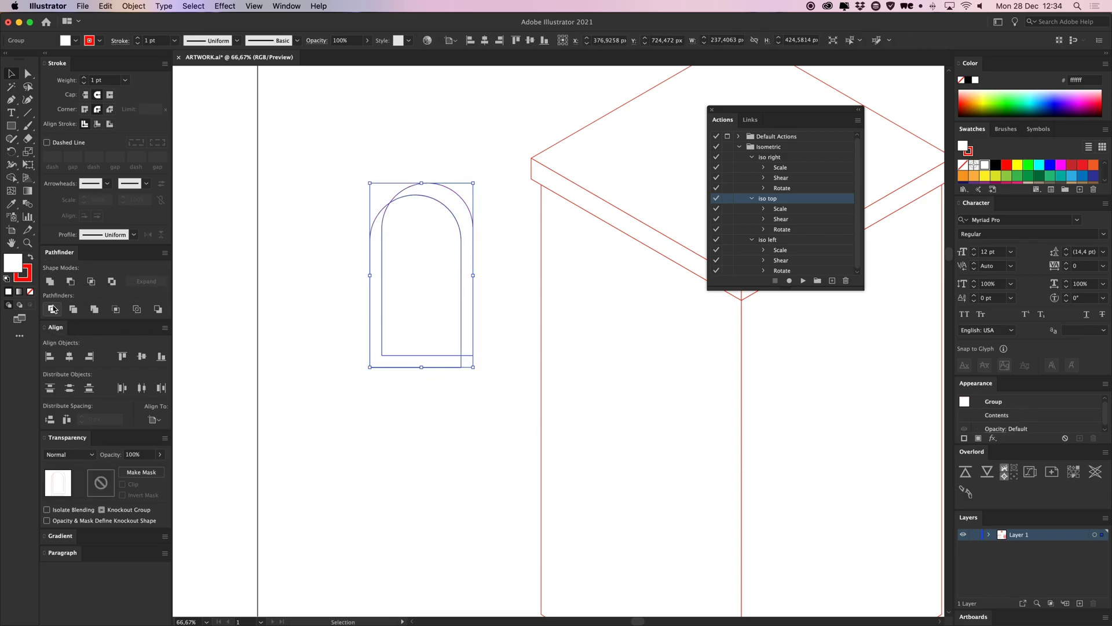
# Delete the divided piece that lies outside the original arch's top and right edges.
pyautogui.click(290, 358)
pyautogui.press('a')
pyautogui.click(441, 197)
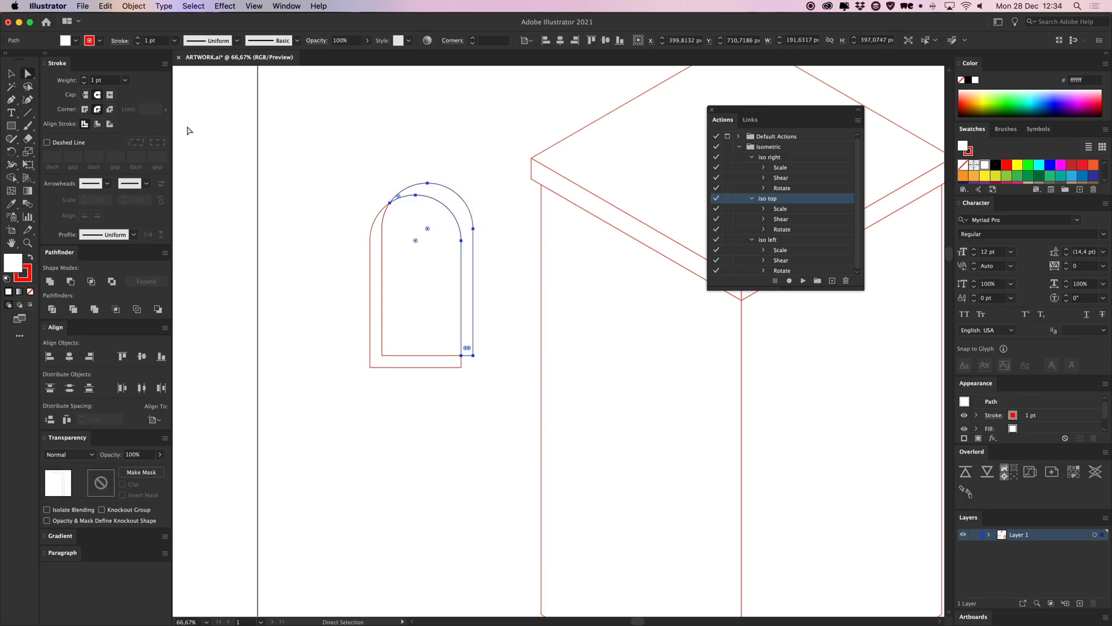
pyautogui.press('Delete')
pyautogui.press('v')
pyautogui.click(414, 267)
pyautogui.click(348, 343)
# Draw a 45-degree Pen line through the frame's inner and outer lower-left corners, extending it beyond the outer corner.
pyautogui.press('super+equal')
pyautogui.press('super+equal')
pyautogui.press('p')
pyautogui.moveTo(350, 346); pyautogui.dragTo(703, 343)
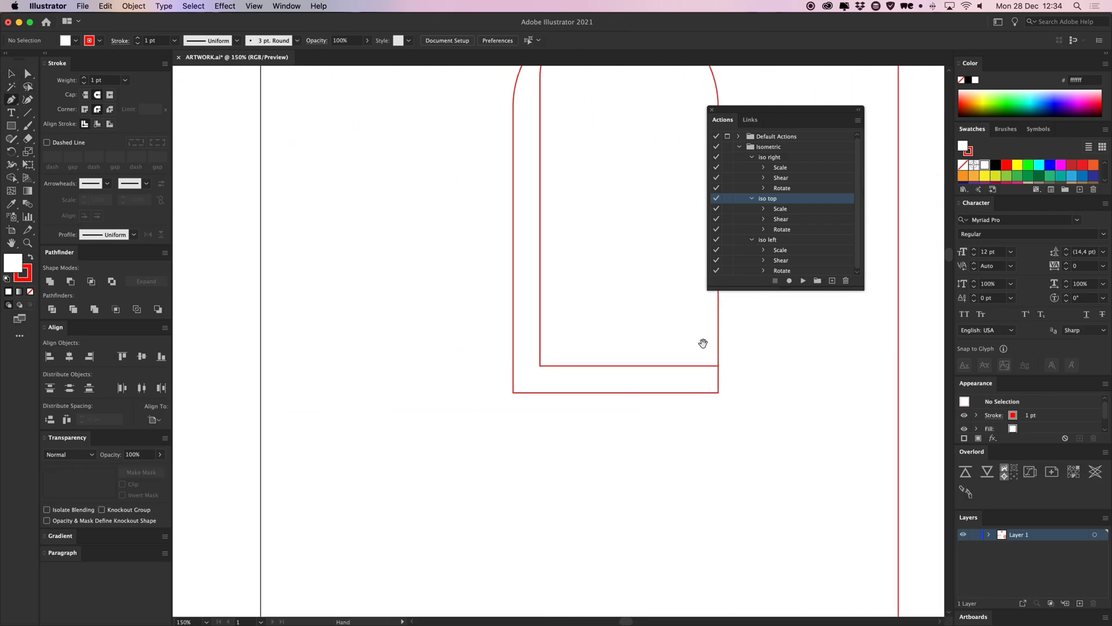
pyautogui.click(513, 393)
pyautogui.click(573, 332)
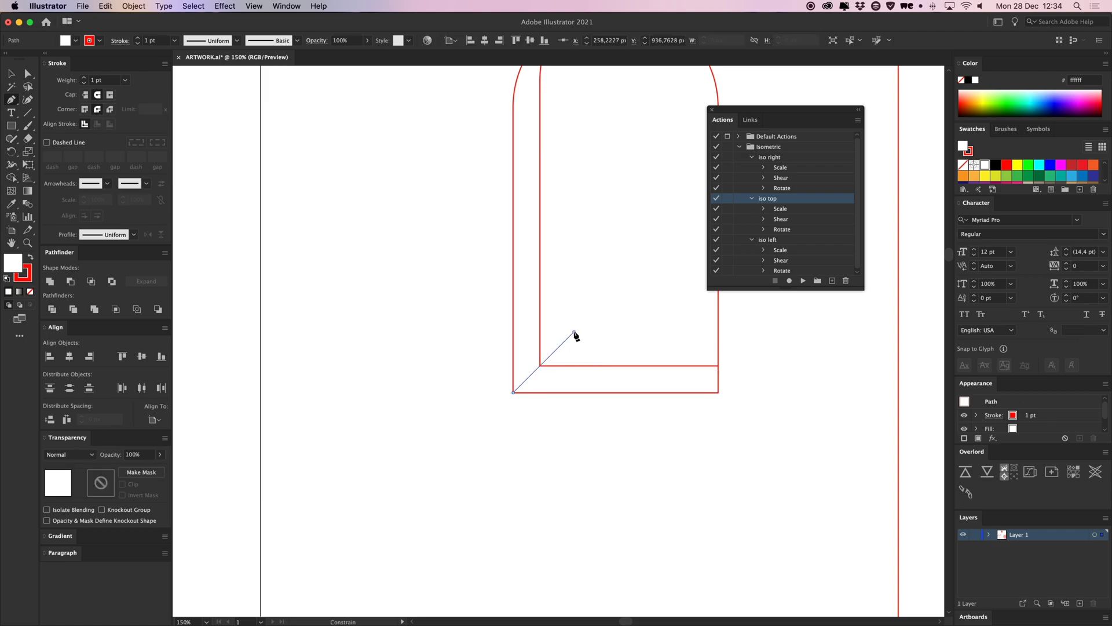
pyautogui.press('a')
pyautogui.moveTo(513, 393)
pyautogui.mouseDown()
pyautogui.moveTo(494, 412)
pyautogui.moveTo(529, 410)
pyautogui.mouseUp()
pyautogui.press('v')
pyautogui.press('a')
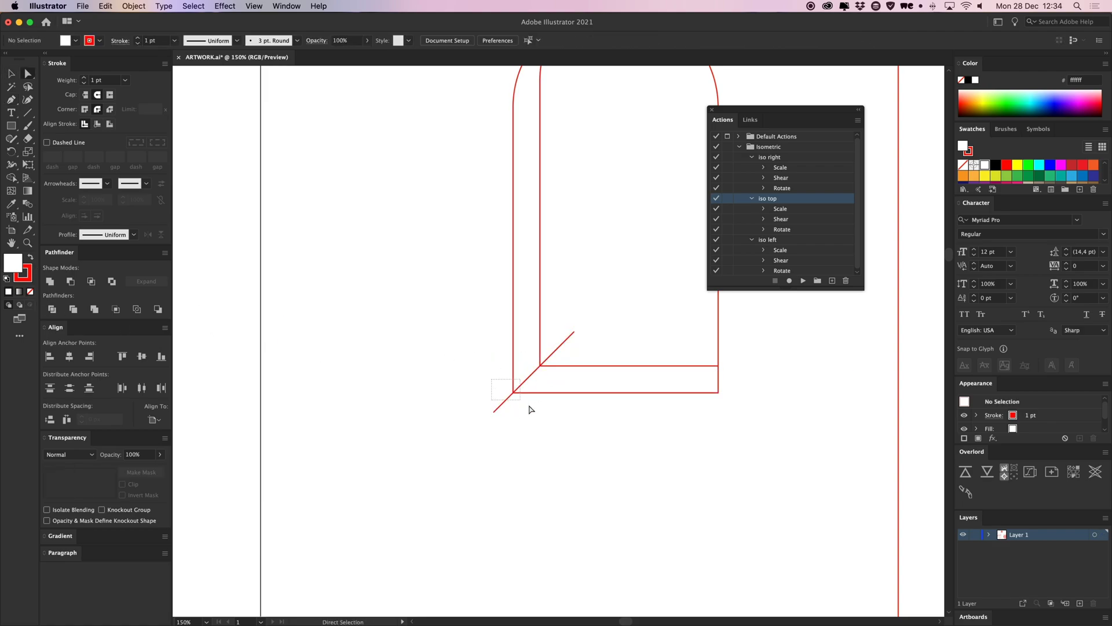
# Divide the L-shaped window frame along the diagonal line with Pathfinder so the side and sill become separate pieces.
pyautogui.click(53, 308)
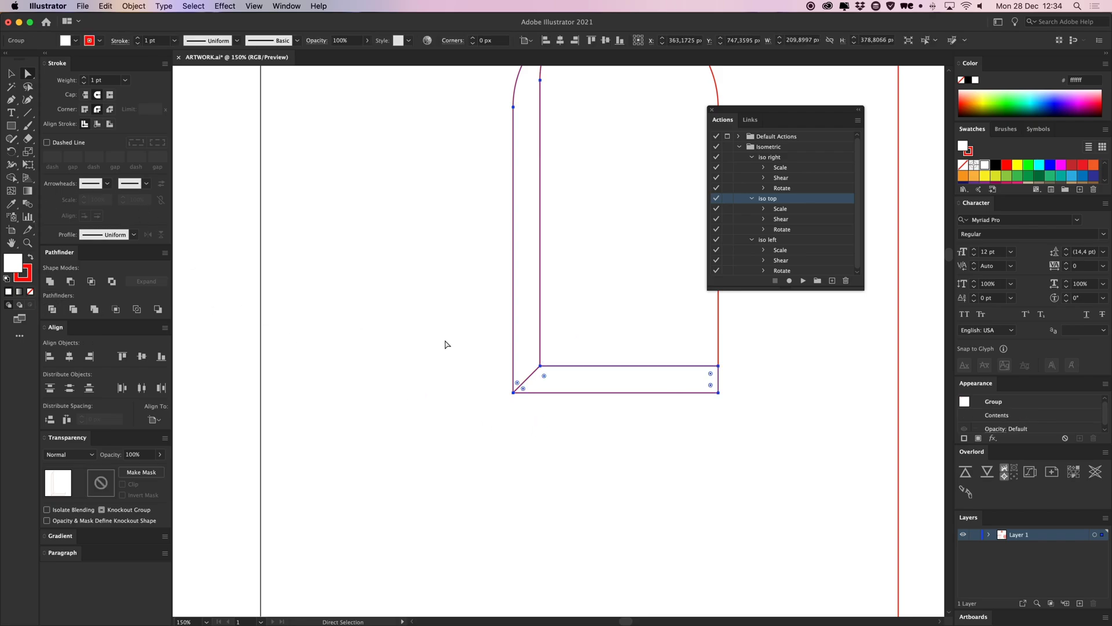
pyautogui.click(472, 335)
pyautogui.moveTo(506, 307); pyautogui.dragTo(395, 385)
pyautogui.click(417, 387)
pyautogui.click(460, 462)
pyautogui.click(486, 390)
pyautogui.click(359, 361)
pyautogui.press('super+minus')
pyautogui.moveTo(365, 352); pyautogui.dragTo(361, 359)
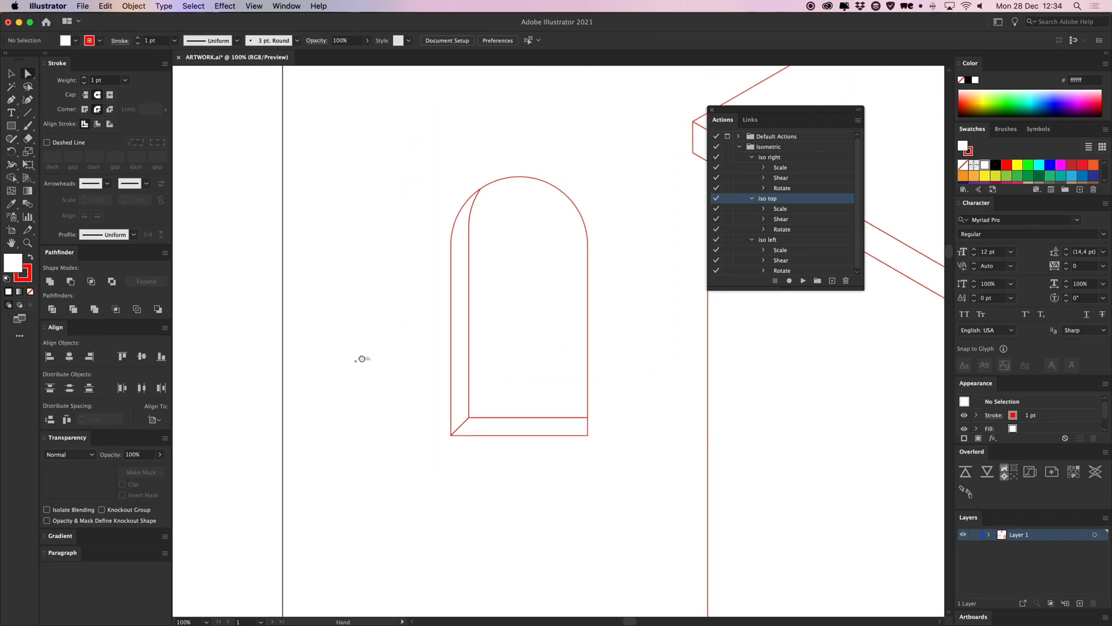
# Draw a vertical Pen line down the middle of the window from the arch to the sill.
pyautogui.press('p')
pyautogui.click(525, 177)
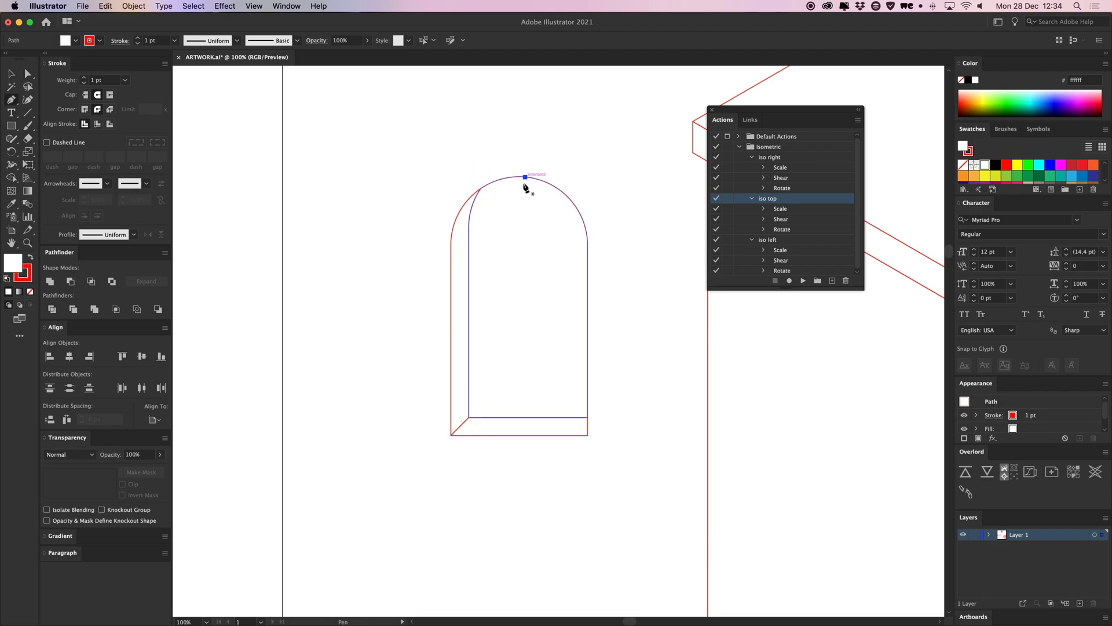
pyautogui.click(525, 418)
pyautogui.press('v')
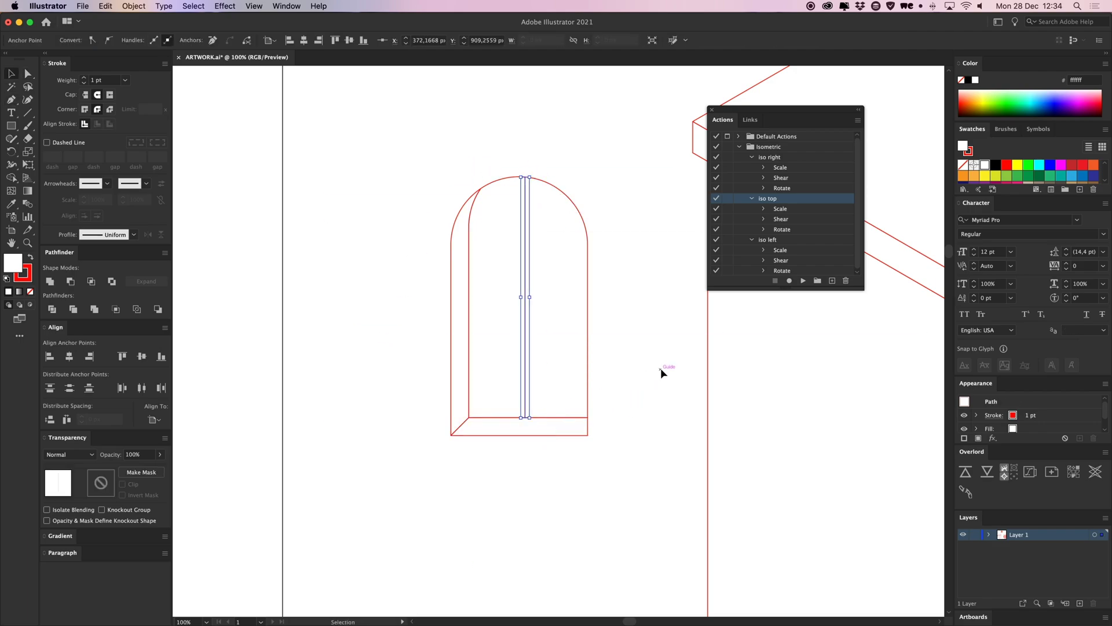
pyautogui.click(661, 367)
# Draw a horizontal line across the pane, duplicate it upward into four evenly spaced bars, and fit the top bar to the arch.
pyautogui.press('o')
pyautogui.press('p')
pyautogui.click(469, 378)
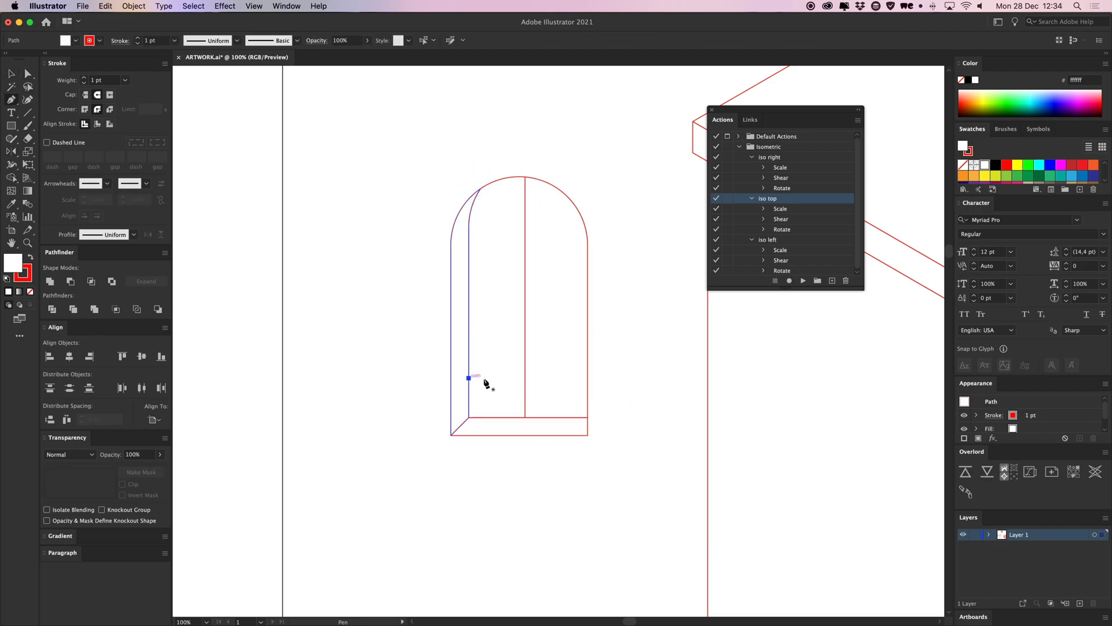
pyautogui.moveTo(578, 355); pyautogui.dragTo(571, 330)
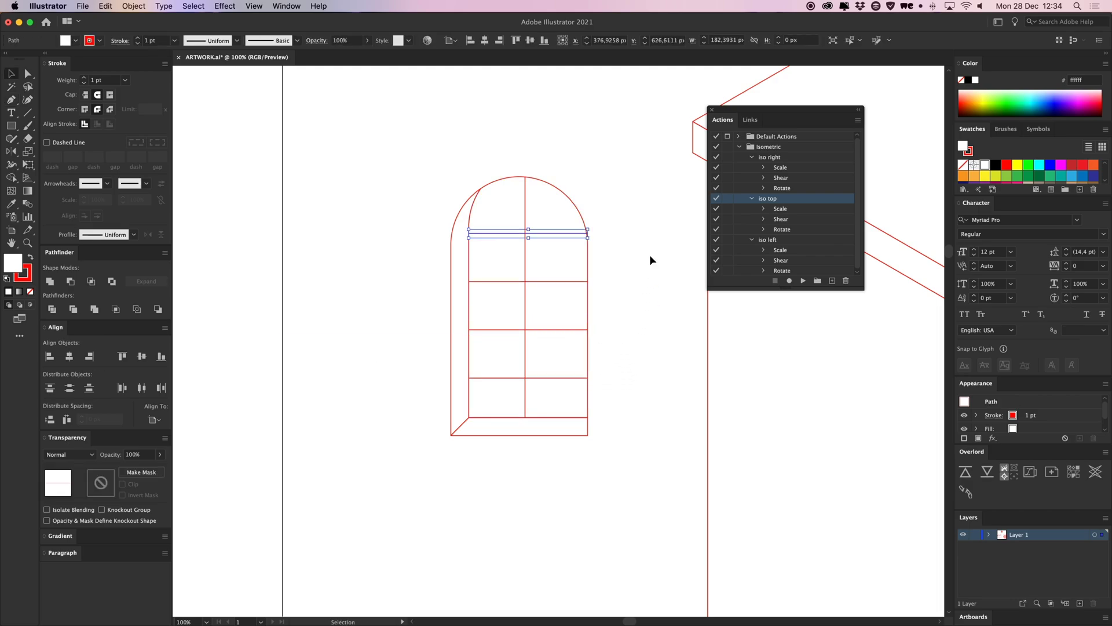
pyautogui.press('a')
pyautogui.moveTo(588, 233); pyautogui.dragTo(582, 235)
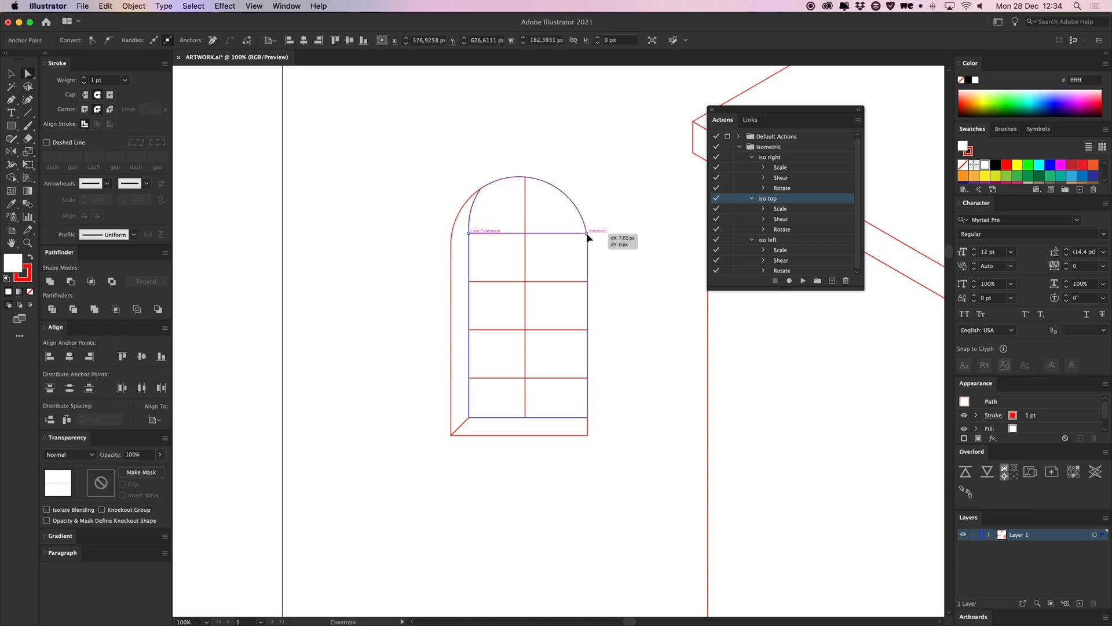
# Group all the window parts and apply the iso left action to the group.
pyautogui.press('v')
pyautogui.moveTo(394, 155); pyautogui.dragTo(631, 514)
pyautogui.moveTo(667, 460); pyautogui.dragTo(641, 470)
pyautogui.press('super+g')
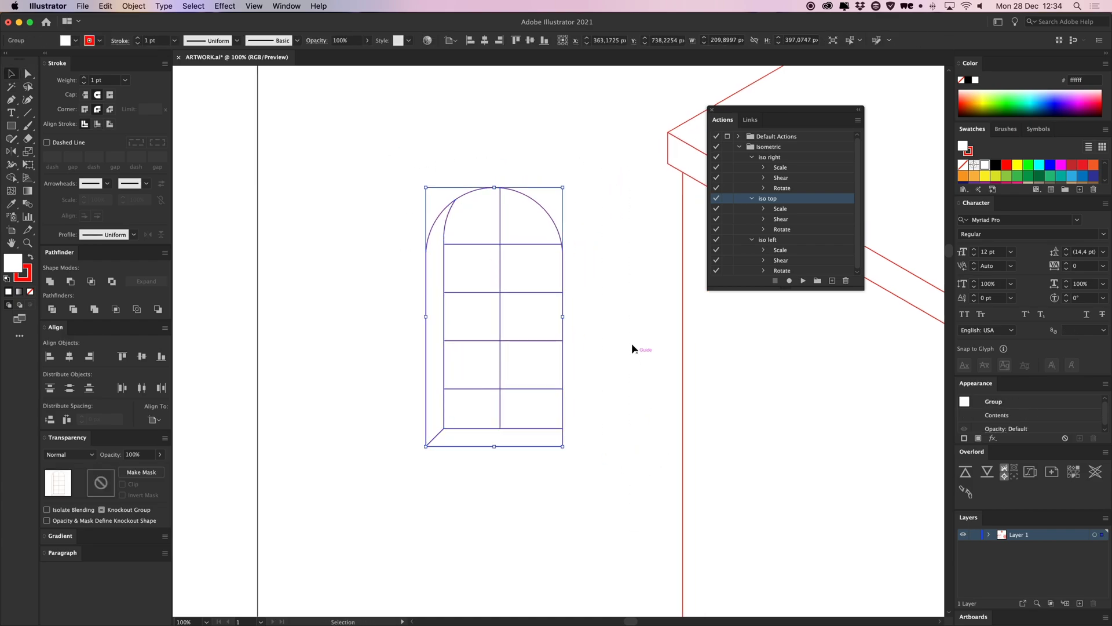
pyautogui.click(768, 239)
pyautogui.click(803, 281)
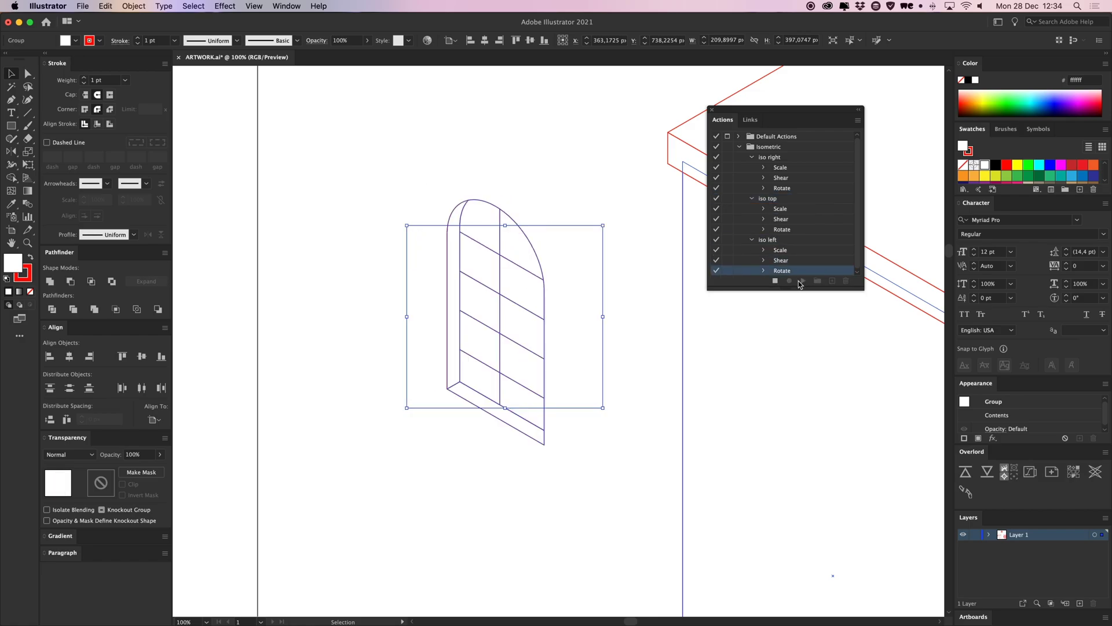
# Place the isometric window on the building's left wall and duplicate it along the wall to make a pair.
pyautogui.moveTo(645, 367); pyautogui.dragTo(510, 452)
pyautogui.click(422, 413)
pyautogui.press('super+minus')
pyautogui.moveTo(611, 420); pyautogui.dragTo(306, 359)
pyautogui.moveTo(290, 317); pyautogui.dragTo(463, 352)
pyautogui.moveTo(458, 355); pyautogui.dragTo(410, 310)
pyautogui.moveTo(363, 278); pyautogui.dragTo(446, 317)
pyautogui.moveTo(849, 375); pyautogui.dragTo(464, 379)
pyautogui.moveTo(675, 391); pyautogui.dragTo(857, 289)
pyautogui.moveTo(533, 371); pyautogui.dragTo(767, 284)
# Select the bottom anchor points of both walls and move them straight down to make the building taller.
pyautogui.moveTo(580, 251); pyautogui.dragTo(594, 428)
pyautogui.moveTo(519, 328); pyautogui.dragTo(507, 156)
pyautogui.press('a')
pyautogui.moveTo(281, 277); pyautogui.dragTo(814, 535)
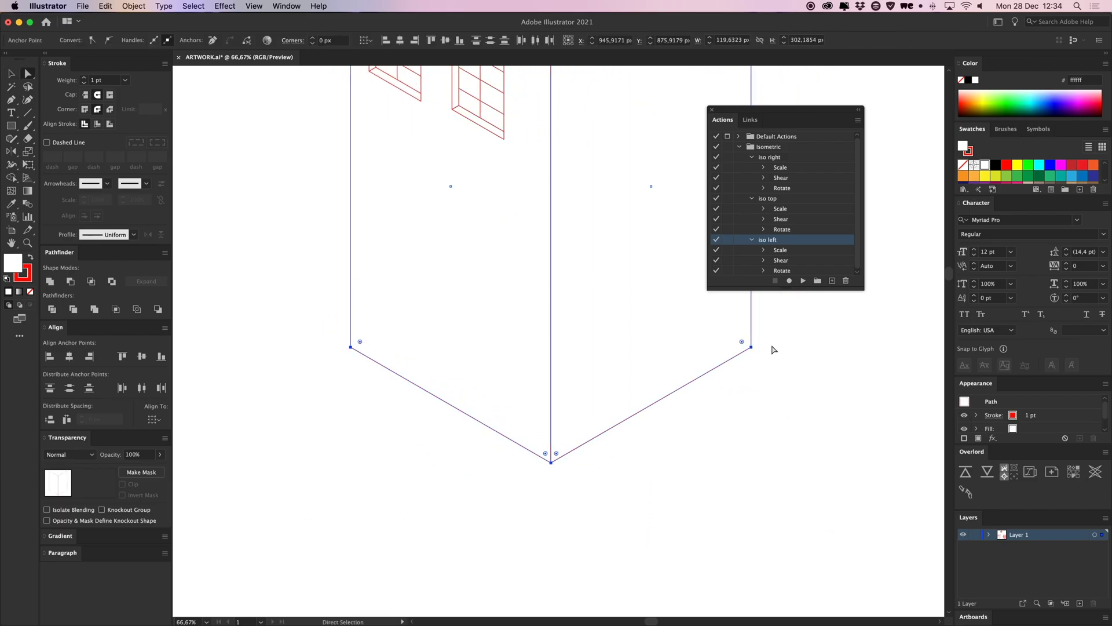
pyautogui.moveTo(751, 350); pyautogui.dragTo(752, 422)
pyautogui.moveTo(574, 352); pyautogui.dragTo(615, 463)
pyautogui.click(293, 250)
# Select the pair of left-wall windows, duplicate it straight down, and repeat the duplication once for another row.
pyautogui.press('v')
pyautogui.click(450, 176)
pyautogui.keyDown('shift'); pyautogui.click(520, 192); pyautogui.keyUp('shift')
pyautogui.moveTo(520, 192); pyautogui.dragTo(533, 248)
pyautogui.press('super+shift+a')
pyautogui.click(285, 196)
pyautogui.click(533, 211)
pyautogui.keyDown('shift'); pyautogui.click(435, 184); pyautogui.keyUp('shift')
pyautogui.moveTo(435, 184); pyautogui.dragTo(434, 338)
pyautogui.press('super+d')
pyautogui.press('super+shift+a')
# Delete the left window of the middle row to leave space for the sign.
pyautogui.click(443, 340)
pyautogui.moveTo(780, 341); pyautogui.dragTo(660, 288)
pyautogui.moveTo(464, 329); pyautogui.dragTo(586, 340)
pyautogui.press('Delete')
# Draw a rectangle about 349 by 226 px in the empty space between the two buildings for the sign.
pyautogui.press('super+minus')
pyautogui.moveTo(744, 324); pyautogui.dragTo(466, 366)
pyautogui.moveTo(457, 319); pyautogui.dragTo(236, 357)
pyautogui.moveTo(355, 405); pyautogui.dragTo(367, 411)
pyautogui.press('super+plus')
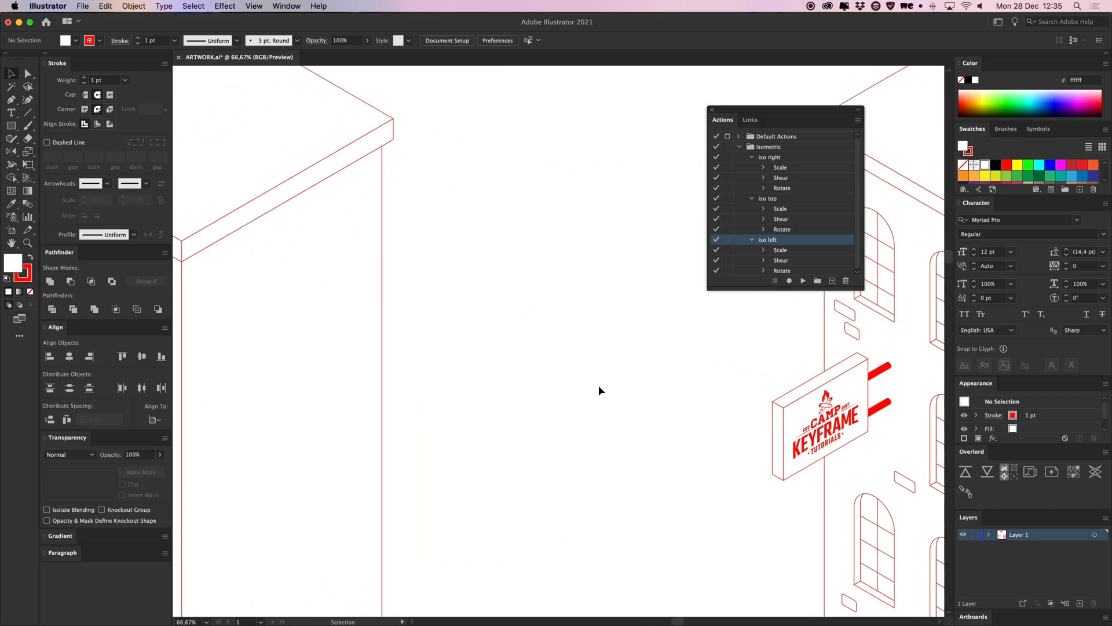
pyautogui.press('m')
pyautogui.moveTo(582, 246)
pyautogui.mouseDown()
pyautogui.moveTo(521, 364)
pyautogui.moveTo(610, 414)
pyautogui.mouseUp()
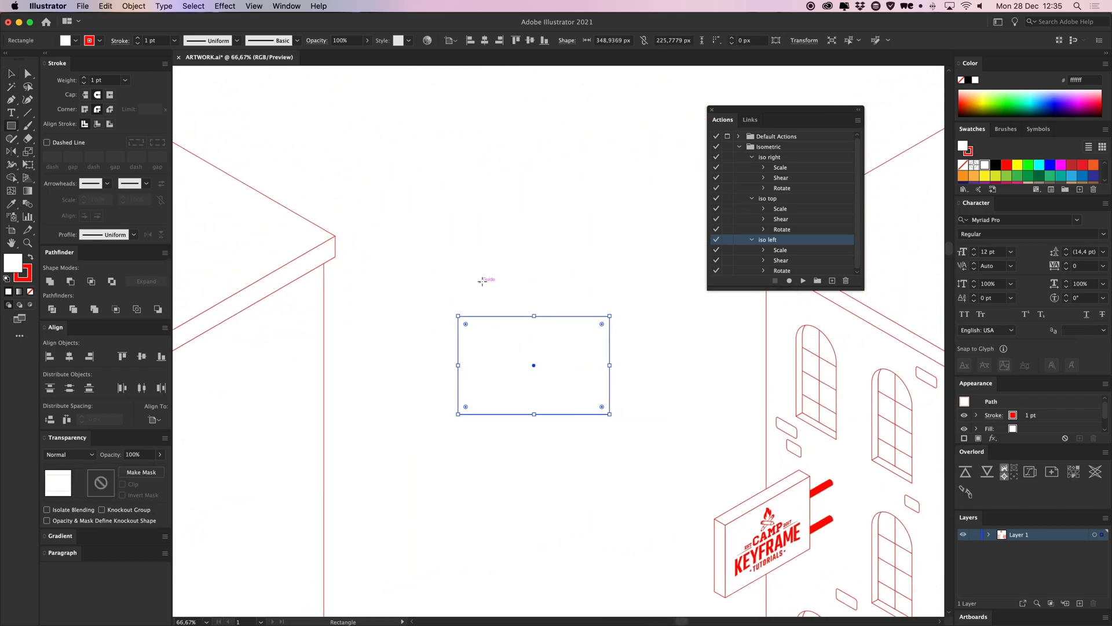
pyautogui.click(492, 264)
# Duplicate the sign rectangle diagonally up and to the left to establish the sign's depth.
pyautogui.moveTo(500, 348); pyautogui.dragTo(478, 325)
pyautogui.click(441, 265)
pyautogui.click(501, 320)
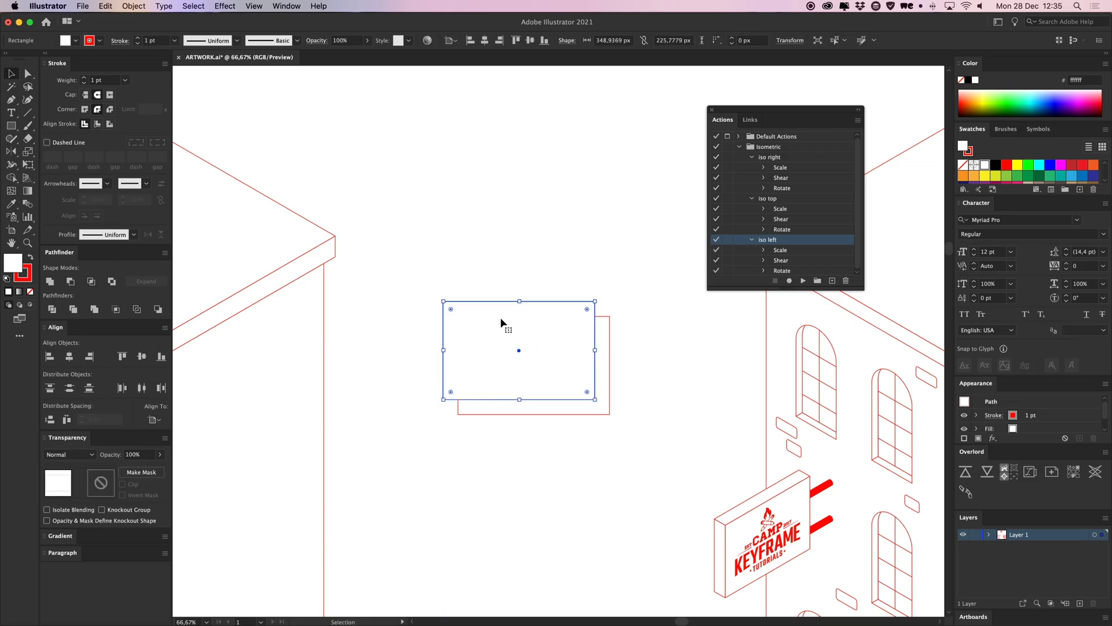
pyautogui.click(509, 220)
# Draw closed Pen tool faces joining the two sign rectangles along the top and left sides to form a box.
pyautogui.press('super+equal')
pyautogui.press('super+equal')
pyautogui.press('p')
pyautogui.hscroll(1, 472, 229)
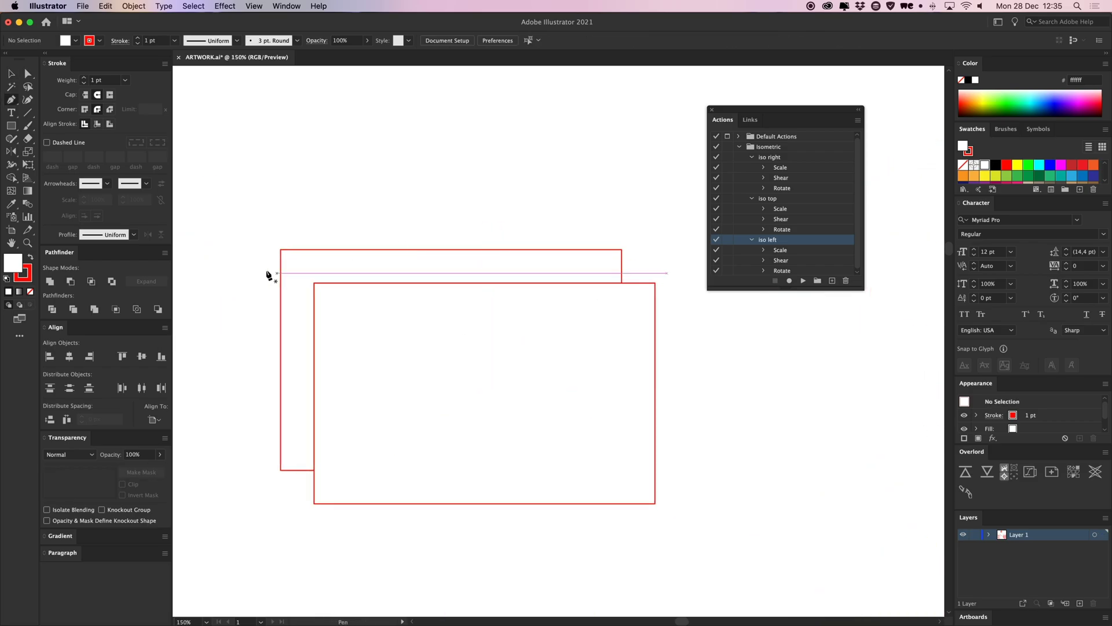
pyautogui.click(281, 250)
pyautogui.click(314, 284)
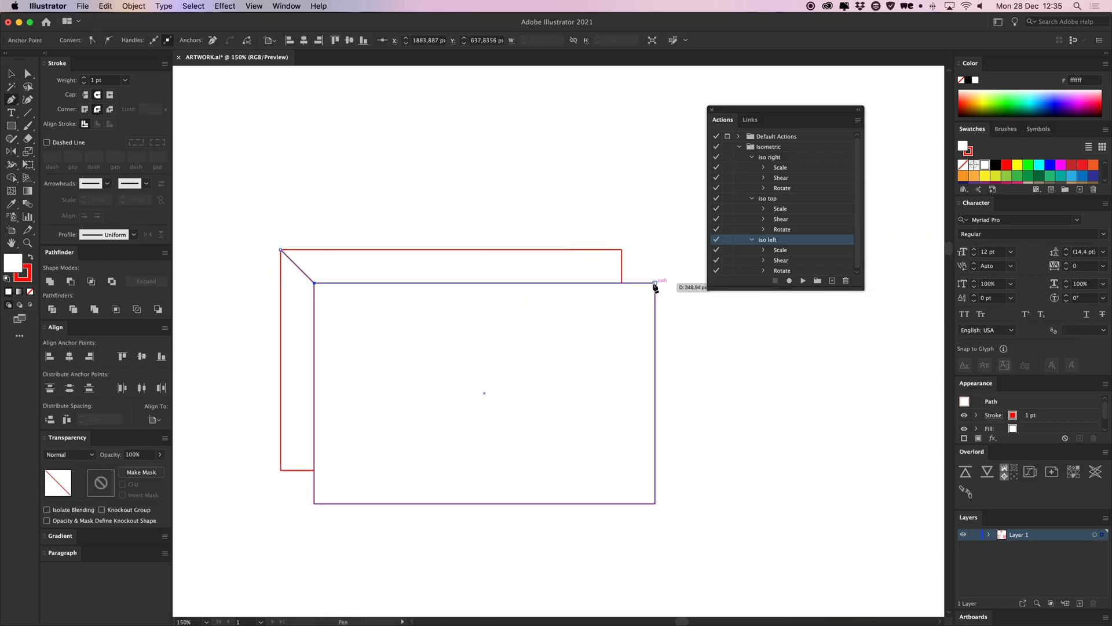
pyautogui.click(621, 249)
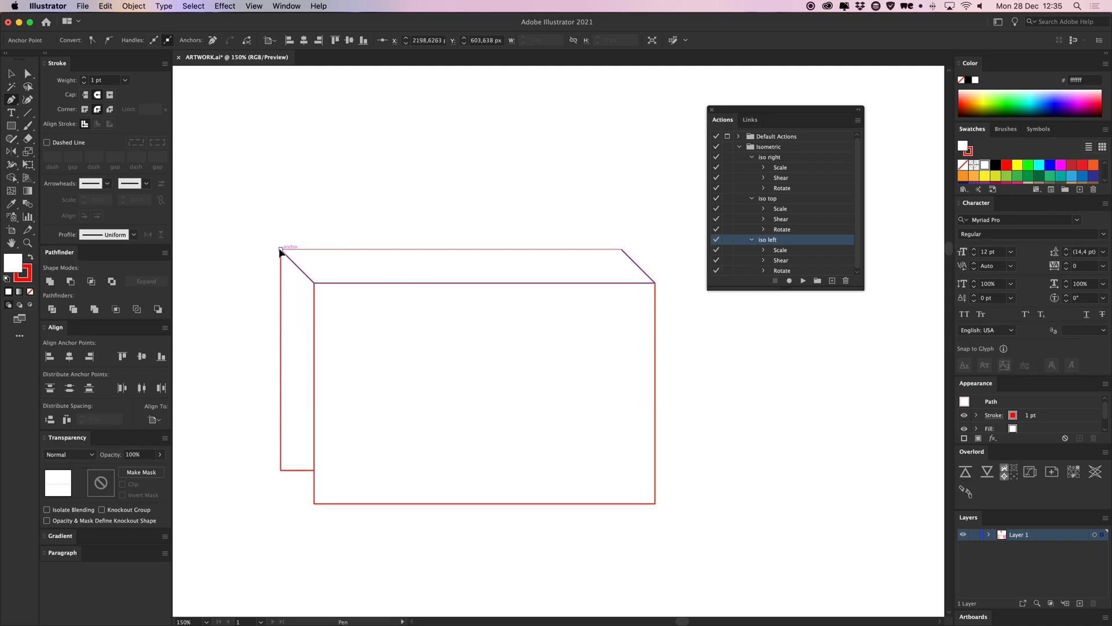
pyautogui.click(314, 504)
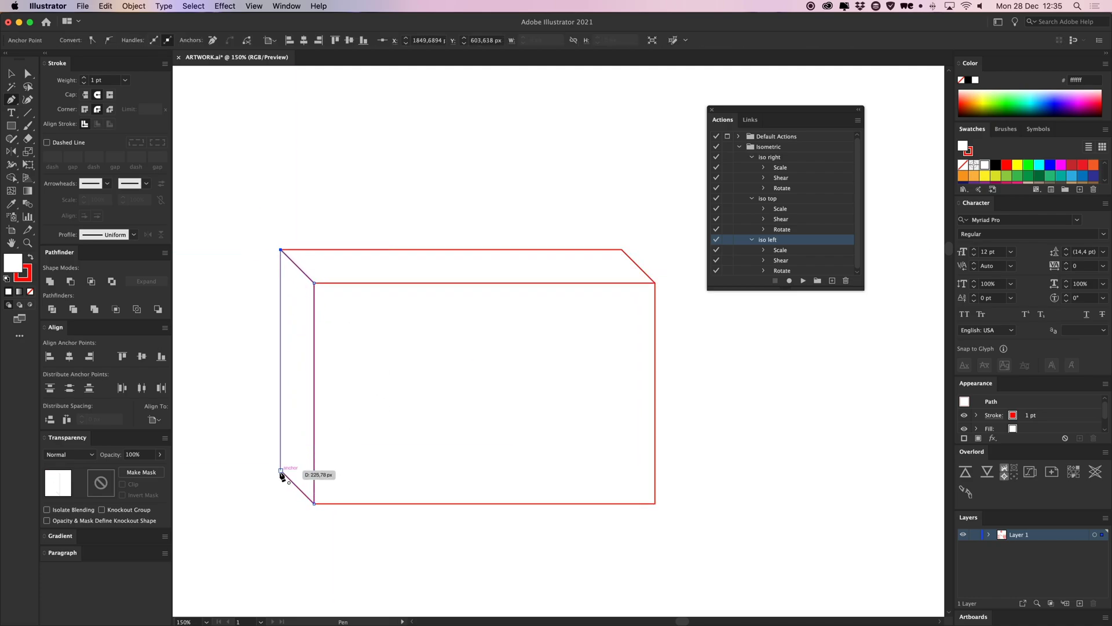
# Delete the redundant back rectangle and group the sign's front, top and side faces.
pyautogui.moveTo(248, 423); pyautogui.dragTo(347, 280)
pyautogui.hotkey('ctrl', 'g')
pyautogui.moveTo(372, 316); pyautogui.dragTo(429, 365)
pyautogui.click(326, 275)
pyautogui.press('Delete')
pyautogui.hotkey('ctrl', 'a')
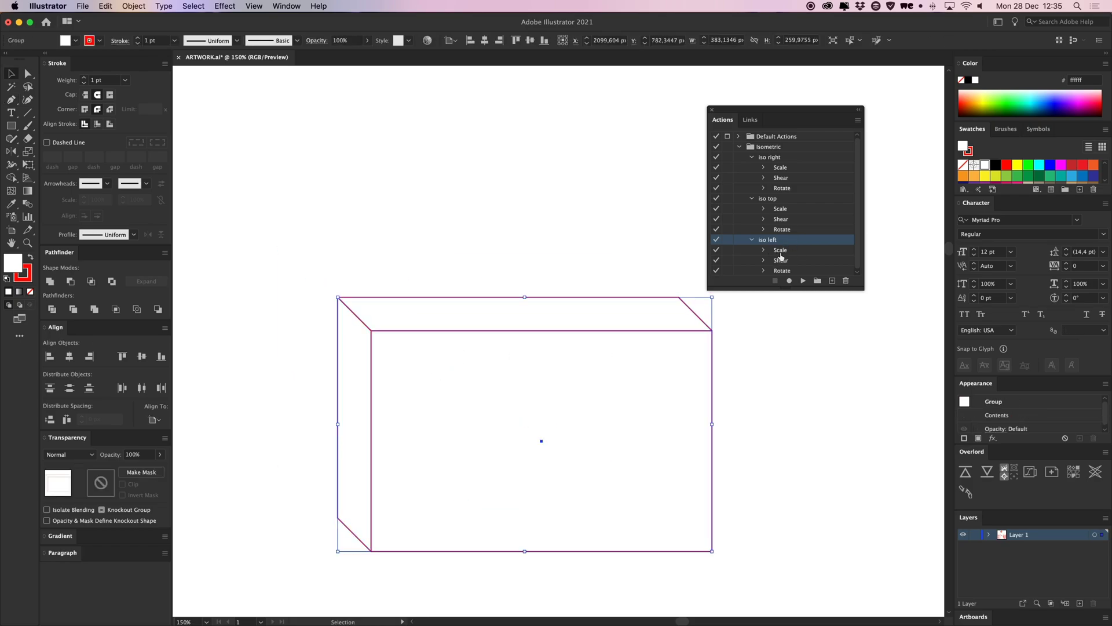
# Apply the iso right action to the grouped sign box.
pyautogui.click(775, 160)
pyautogui.click(803, 280)
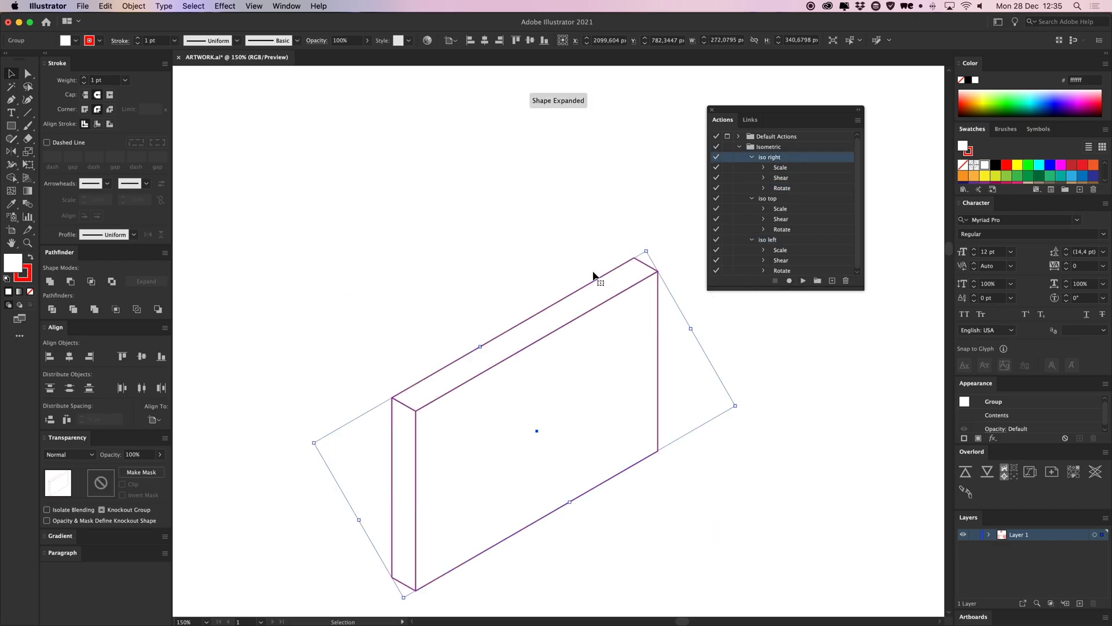
pyautogui.hotkey('ctrl', '-')
pyautogui.hotkey('ctrl', '-')
pyautogui.moveTo(603, 241); pyautogui.dragTo(595, 216)
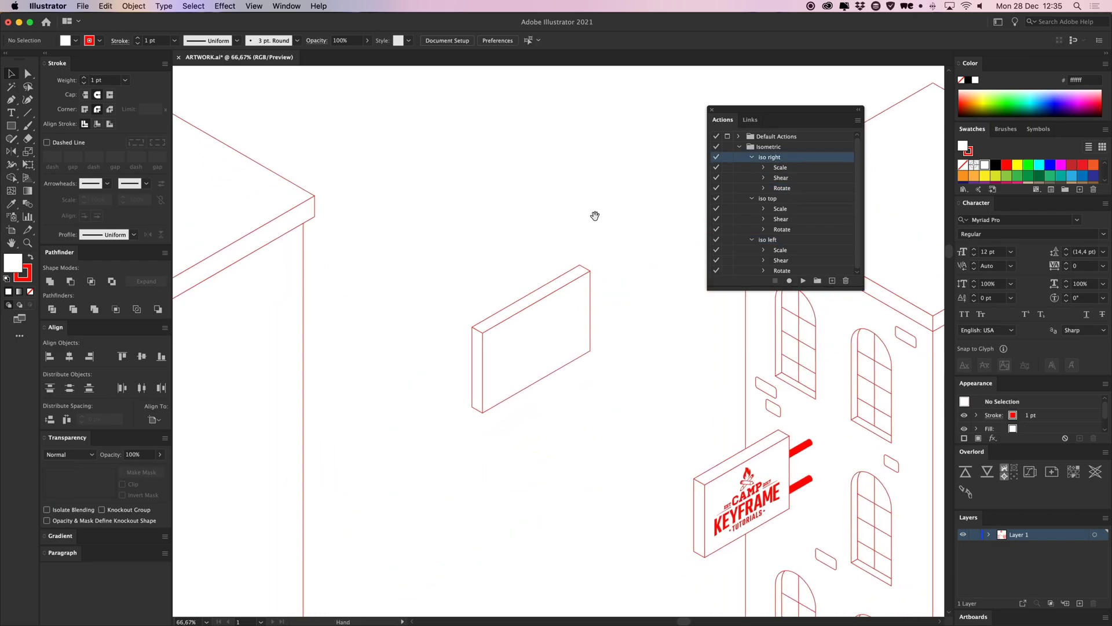
# Duplicate the Camp Keyframe Tutorials logo down beside the sign box and shrink the copy to about 269 by 205 px.
pyautogui.hotkey('ctrl', '+')
pyautogui.hotkey('ctrl', '-')
pyautogui.hotkey('ctrl', '-')
pyautogui.hotkey('ctrl', '-')
pyautogui.hotkey('ctrl', '-')
pyautogui.moveTo(550, 226); pyautogui.dragTo(560, 378)
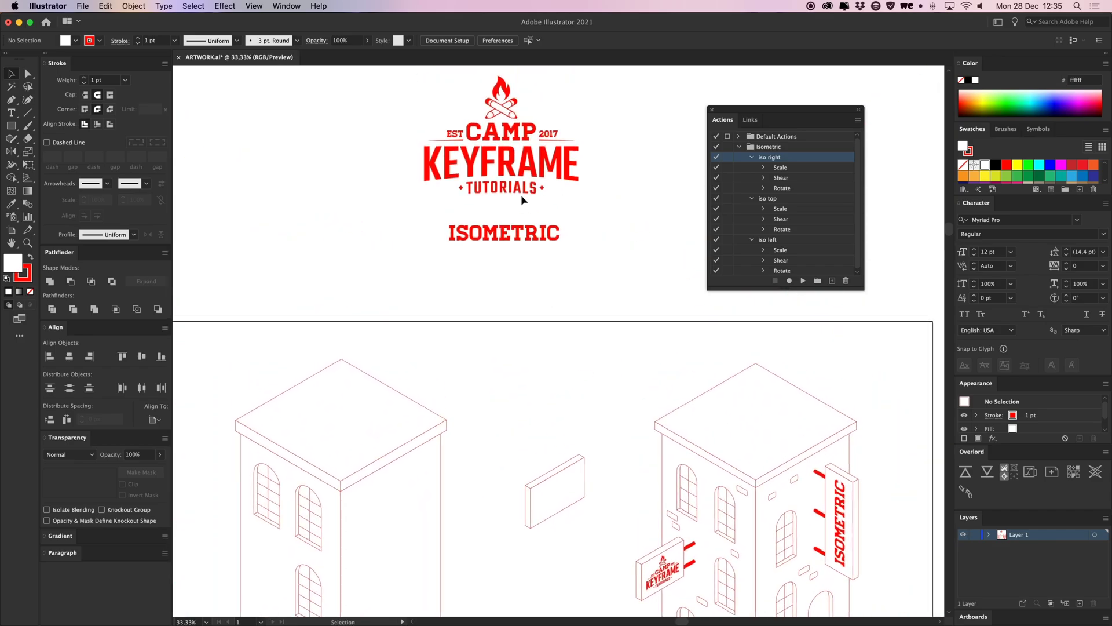
pyautogui.click(521, 189)
pyautogui.moveTo(521, 188); pyautogui.dragTo(589, 438)
pyautogui.moveTo(655, 356); pyautogui.dragTo(503, 438)
# Apply the iso right action to the logo copy.
pyautogui.press('super+plus')
pyautogui.press('super+plus')
pyautogui.press('super+plus')
pyautogui.click(804, 281)
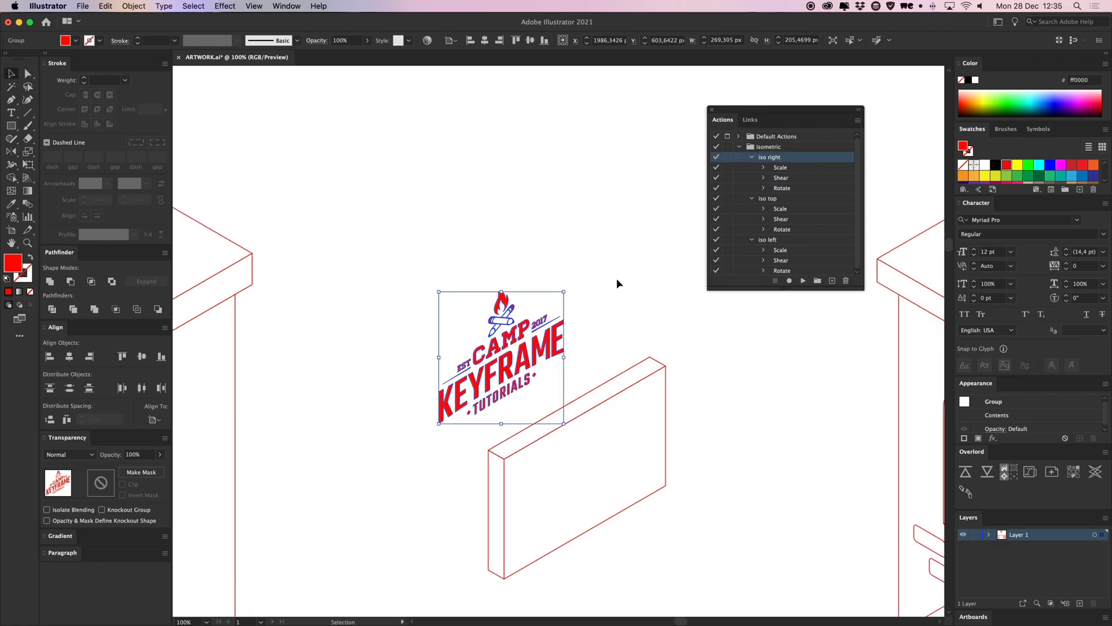
# Place the isometric logo on the sign's front face and scale it slightly to fit.
pyautogui.click(616, 278)
pyautogui.moveTo(540, 378); pyautogui.dragTo(578, 410)
pyautogui.click(814, 400)
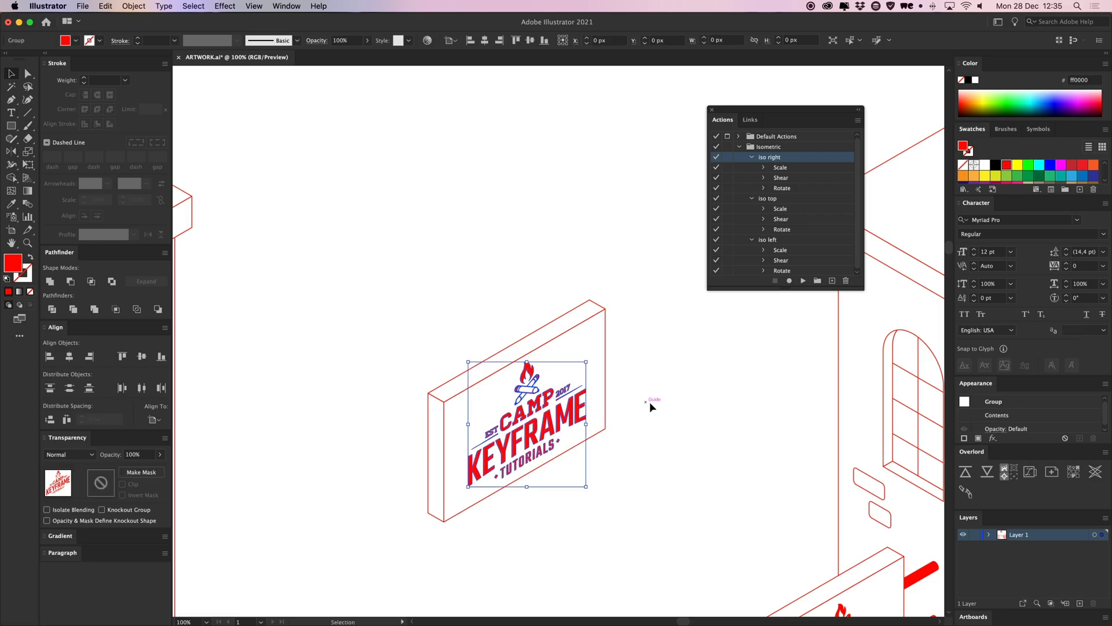
# Draw a circle about 50 px wide beside the sign and apply the iso left action to it.
pyautogui.click(650, 404)
pyautogui.moveTo(838, 542); pyautogui.dragTo(658, 432)
pyautogui.moveTo(514, 183); pyautogui.dragTo(545, 266)
pyautogui.press('super+plus')
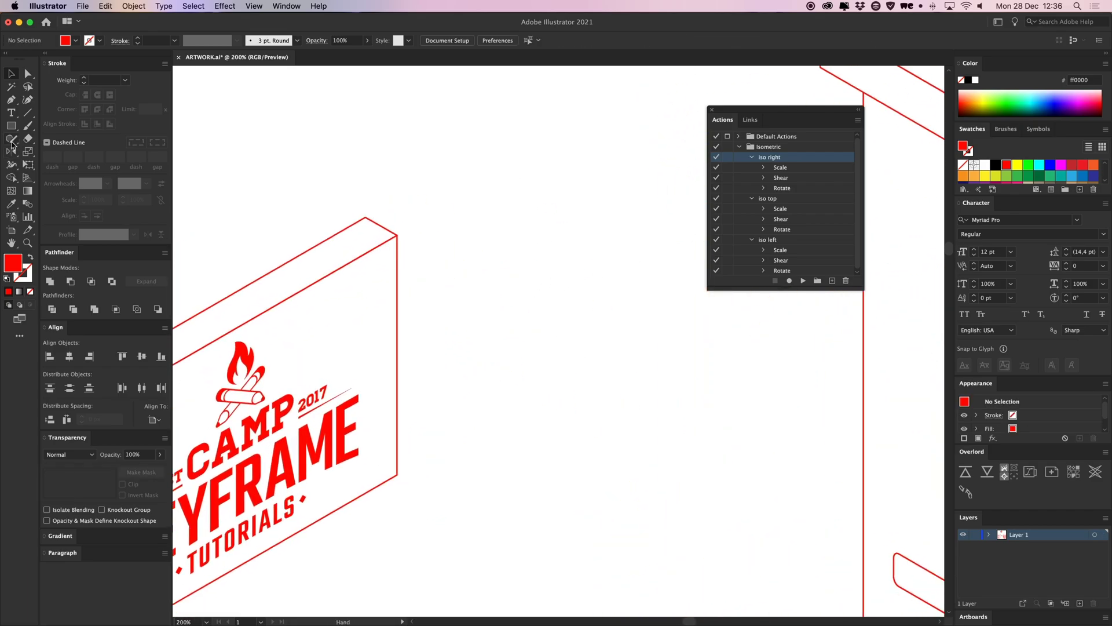
pyautogui.moveTo(16, 126); pyautogui.dragTo(70, 149)
pyautogui.moveTo(610, 396); pyautogui.dragTo(642, 429)
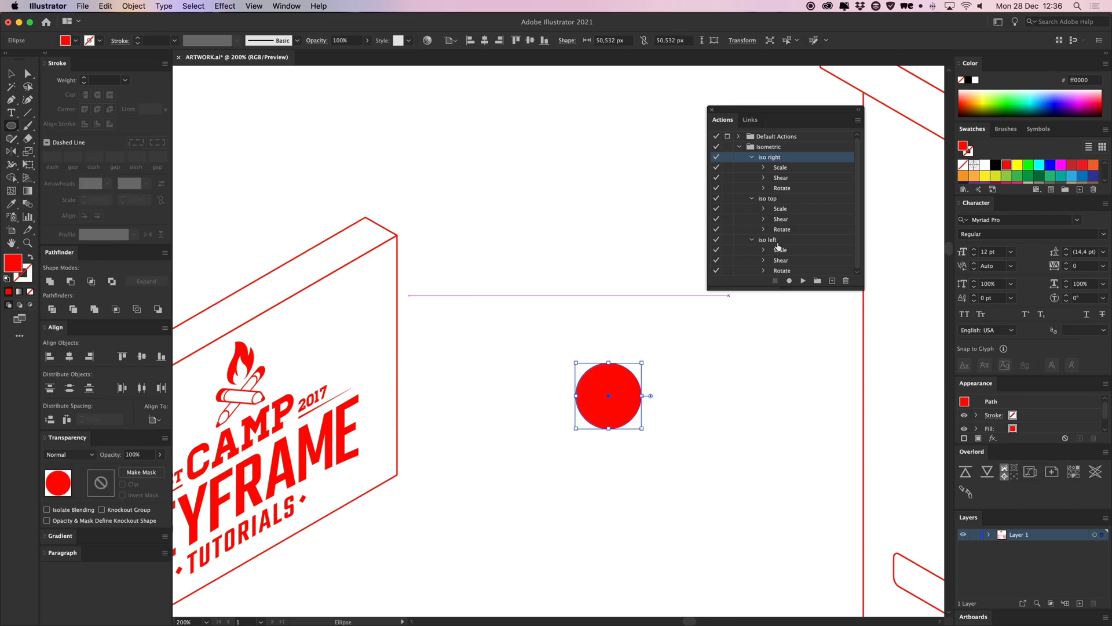
pyautogui.click(777, 241)
pyautogui.click(803, 280)
# Duplicate the isometric ellipse diagonally along the sign's lower edge and move both ellipses clear of the sign.
pyautogui.press('v')
pyautogui.click(683, 409)
pyautogui.moveTo(682, 412); pyautogui.dragTo(797, 302)
pyautogui.moveTo(577, 425); pyautogui.dragTo(332, 528)
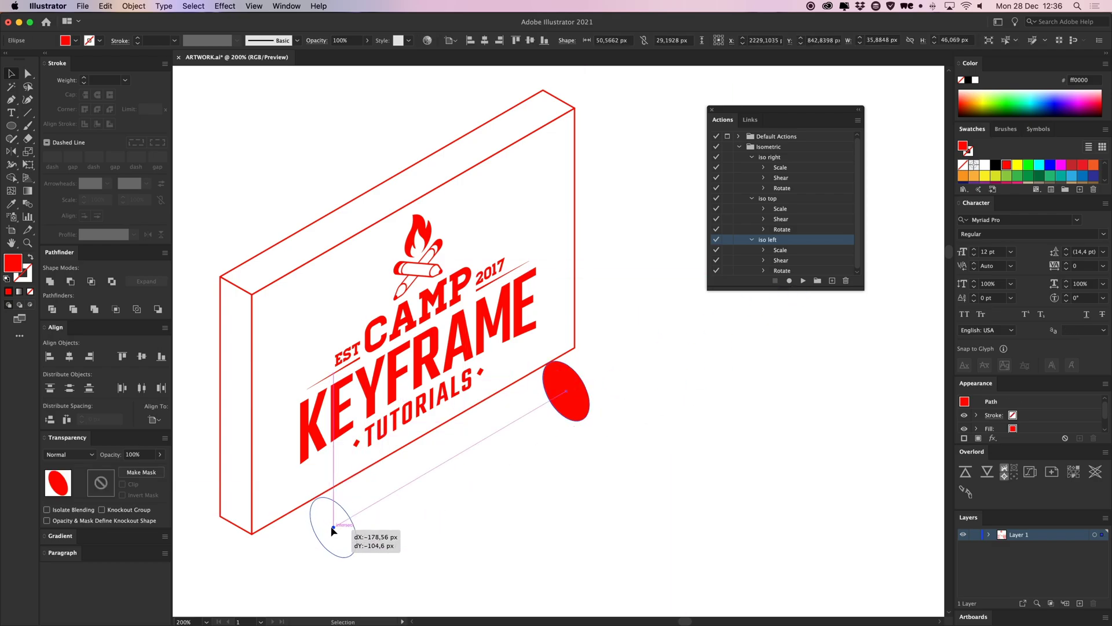
pyautogui.keyDown('shift'); pyautogui.click(561, 406); pyautogui.keyUp('shift')
pyautogui.moveTo(567, 400); pyautogui.dragTo(724, 391)
pyautogui.hscroll(3, 589, 415)
pyautogui.click(590, 415)
# Draw a closed four-point shape connecting the outer edges of the two ellipses with the Pen tool.
pyautogui.press('p')
pyautogui.click(380, 480)
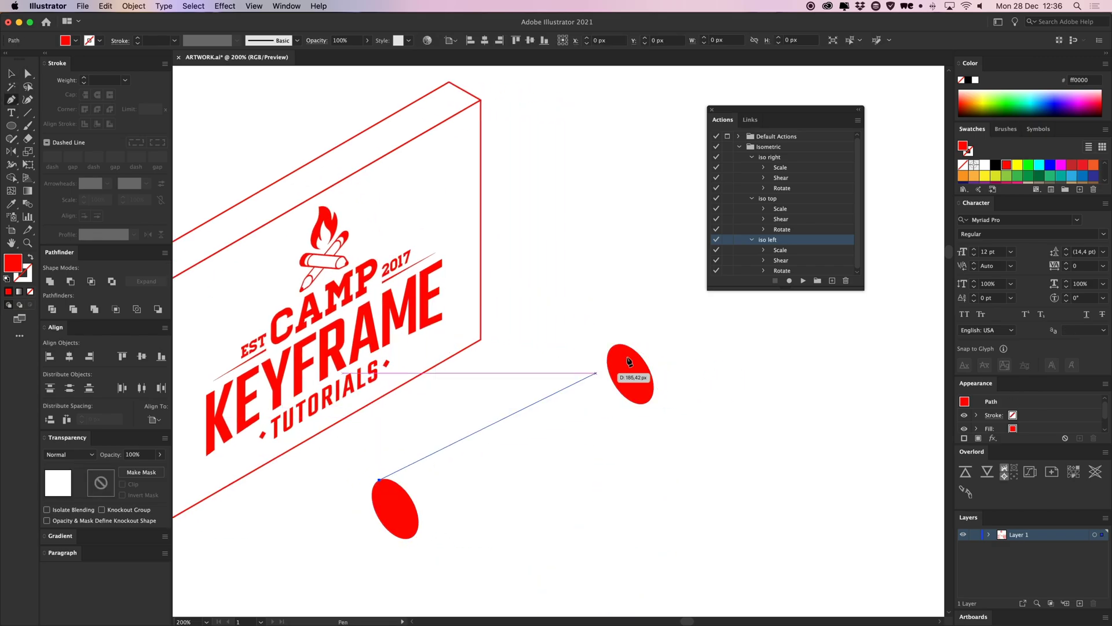
pyautogui.moveTo(613, 346); pyautogui.dragTo(649, 405)
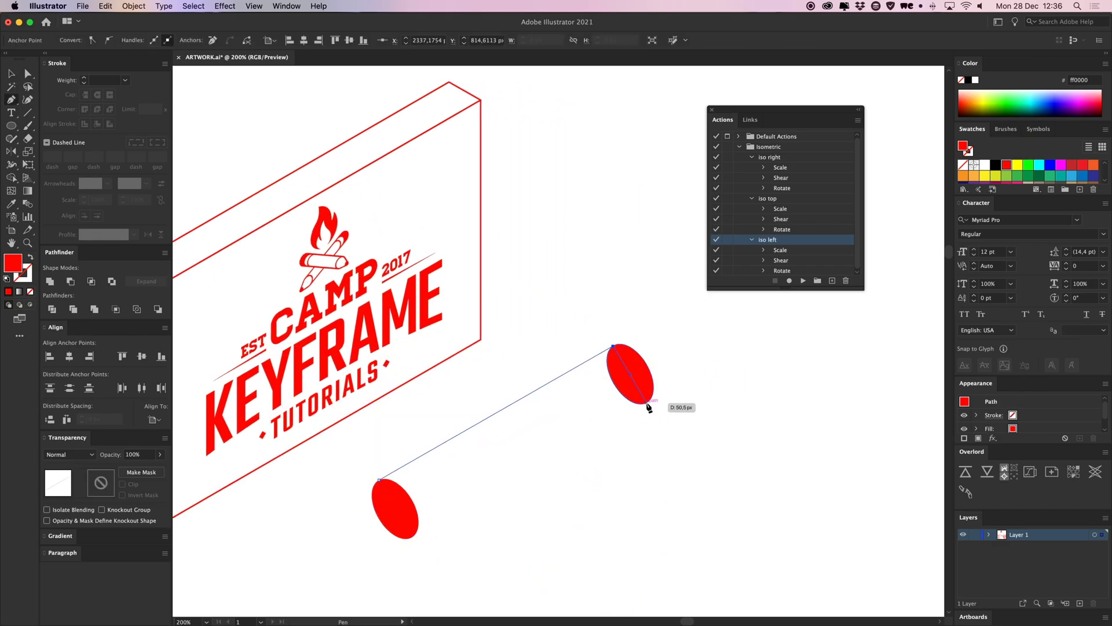
pyautogui.click(646, 402)
pyautogui.click(412, 539)
pyautogui.click(379, 480)
# Unite the two ellipses and the connecting shape into a single rod.
pyautogui.press('v')
pyautogui.click(373, 462)
pyautogui.click(400, 503)
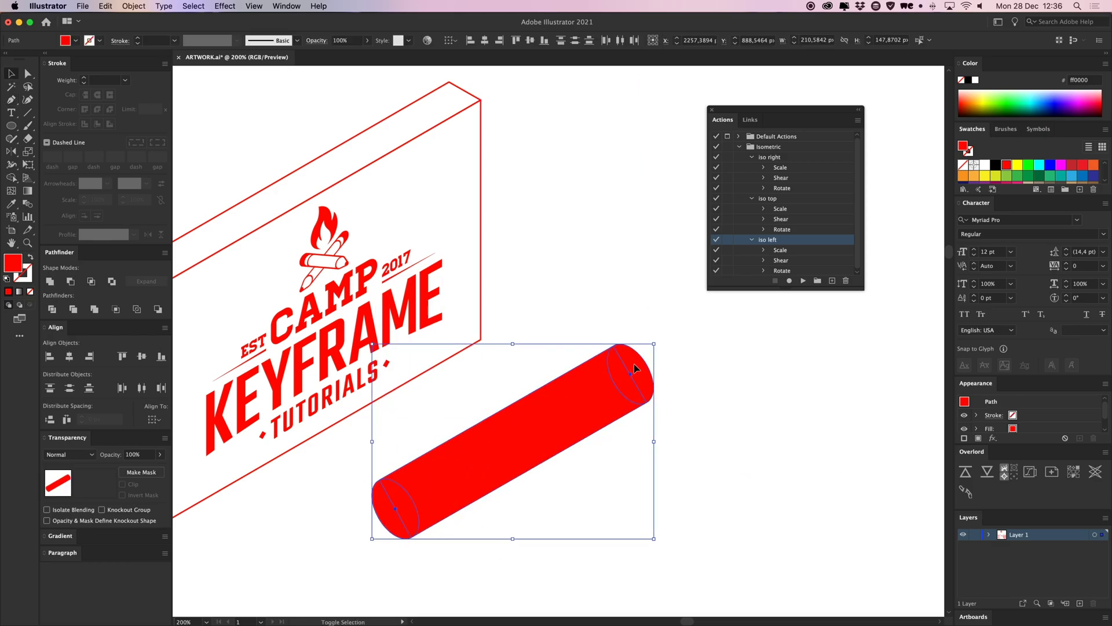
pyautogui.click(51, 282)
# Attach the rod to the back edge of the sign as a support and place a second copy below it.
pyautogui.moveTo(648, 352); pyautogui.dragTo(536, 132)
pyautogui.moveTo(559, 169); pyautogui.dragTo(559, 297)
pyautogui.click(601, 225)
pyautogui.press('super+minus')
pyautogui.press('super+minus')
pyautogui.press('super+minus')
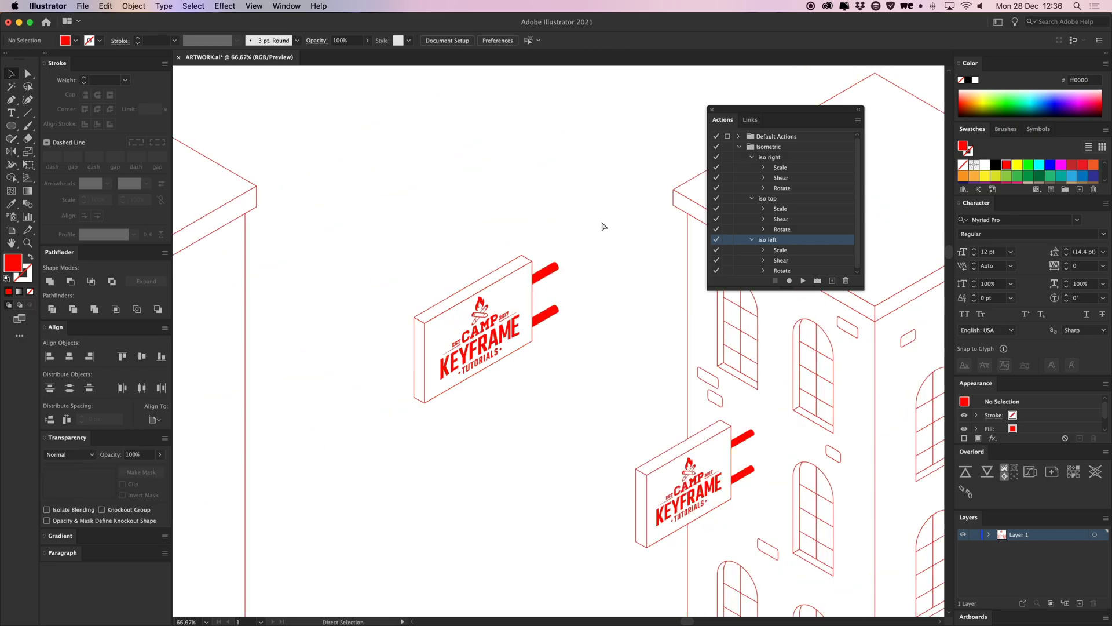
# Select the complete sign with its two rods and move it onto the new building's left wall beside the middle window.
pyautogui.moveTo(602, 222); pyautogui.dragTo(642, 210)
pyautogui.moveTo(411, 429); pyautogui.dragTo(411, 427)
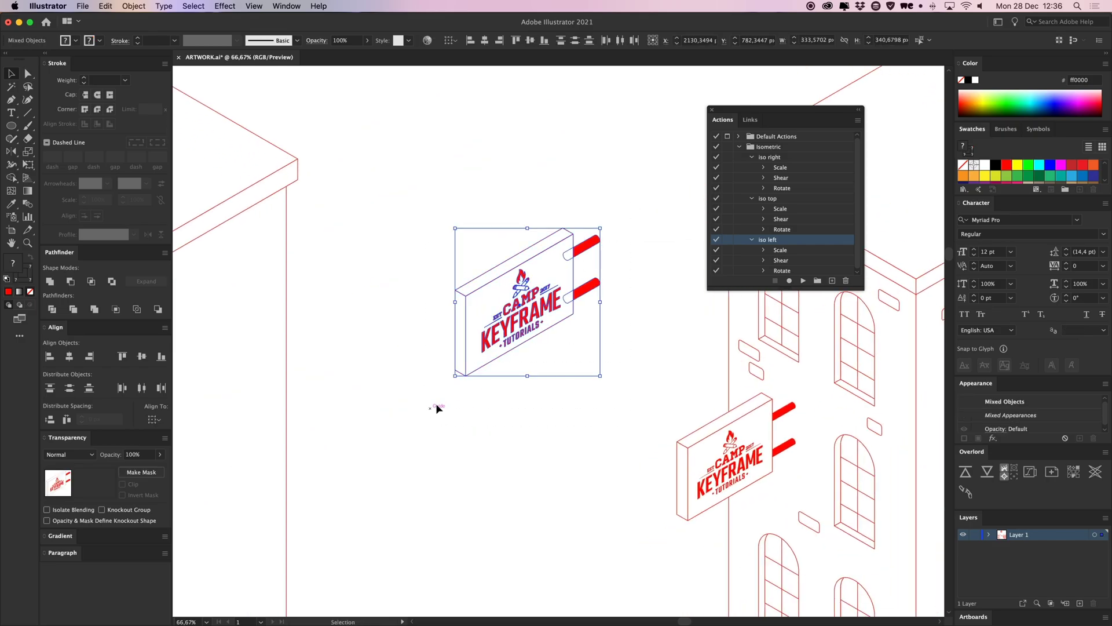
pyautogui.press('a')
pyautogui.press('super+minus')
pyautogui.press('super+minus')
pyautogui.moveTo(630, 320); pyautogui.dragTo(343, 401)
pyautogui.press('super+shift+a')
pyautogui.moveTo(620, 368); pyautogui.dragTo(602, 376)
pyautogui.moveTo(374, 364); pyautogui.dragTo(377, 361)
pyautogui.scroll(2, 378, 362)
pyautogui.hscroll(2, 378, 362)
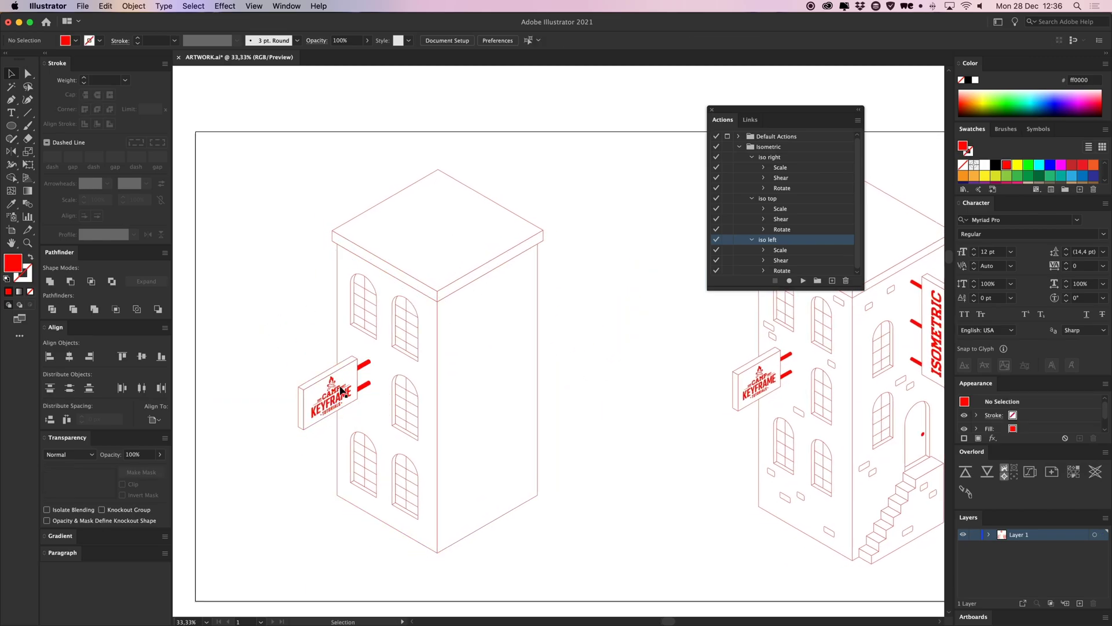
# Draw a small rectangle about 65 by 33 px in the empty space between the two buildings.
pyautogui.press('super+plus')
pyautogui.moveTo(613, 285); pyautogui.dragTo(677, 288)
pyautogui.press('super+plus')
pyautogui.moveTo(11, 127); pyautogui.dragTo(52, 126)
pyautogui.moveTo(648, 347); pyautogui.dragTo(535, 318)
pyautogui.moveTo(576, 329); pyautogui.dragTo(606, 343)
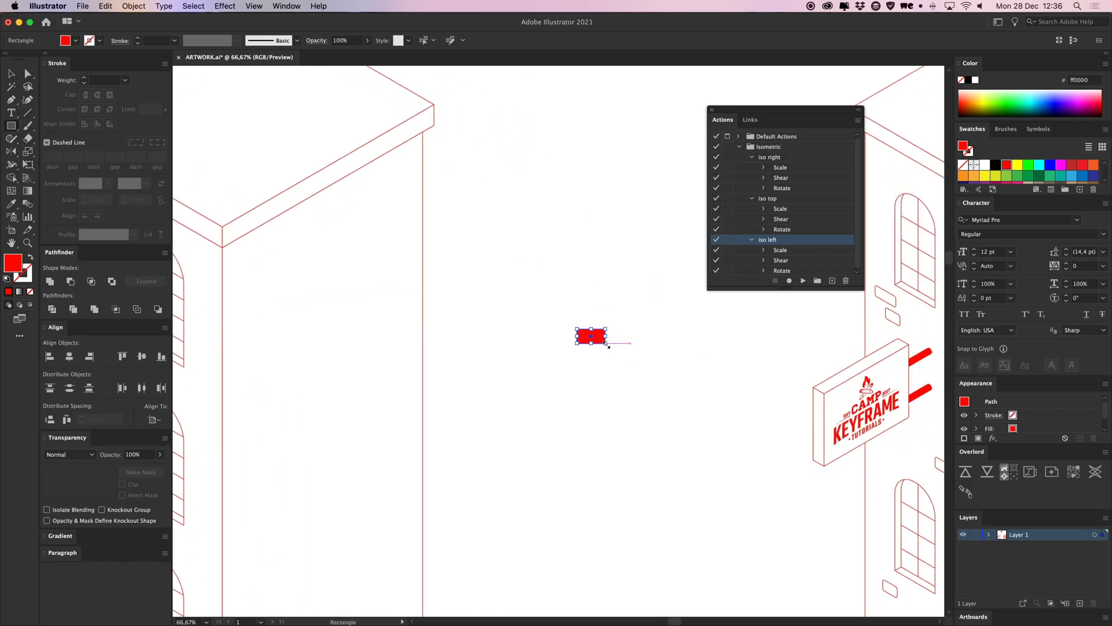
# Copy the building wall's white fill and red stroke to the rectangle and round its corners to form a brick.
pyautogui.press('a')
pyautogui.press('i')
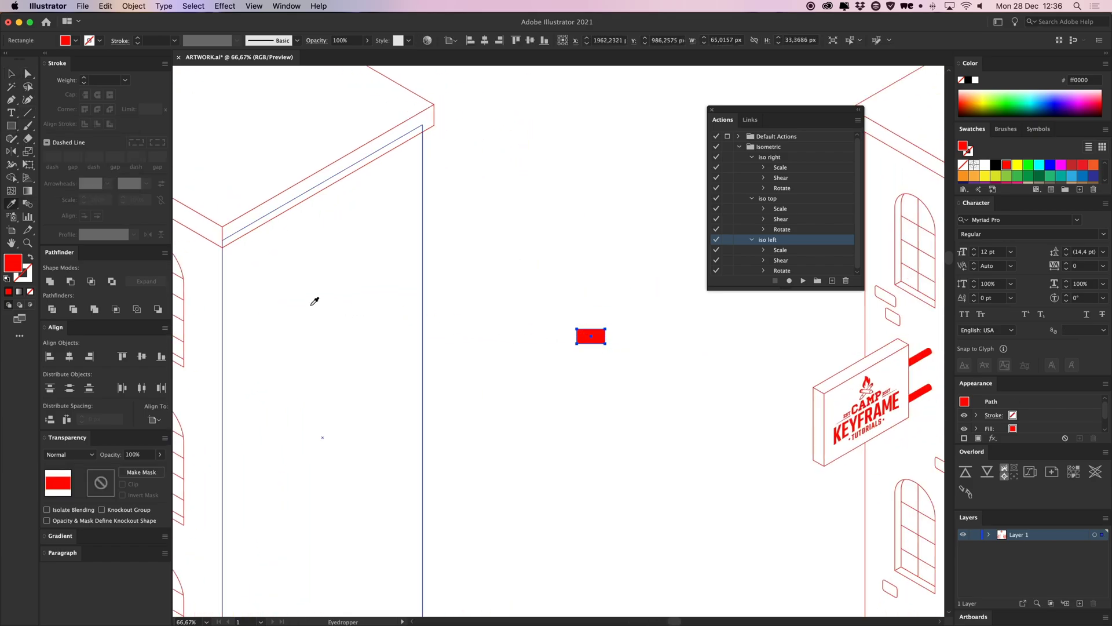
pyautogui.click(311, 305)
pyautogui.press('v')
pyautogui.press('super+equal')
pyautogui.press('super+equal')
pyautogui.press('super+equal')
pyautogui.press('a')
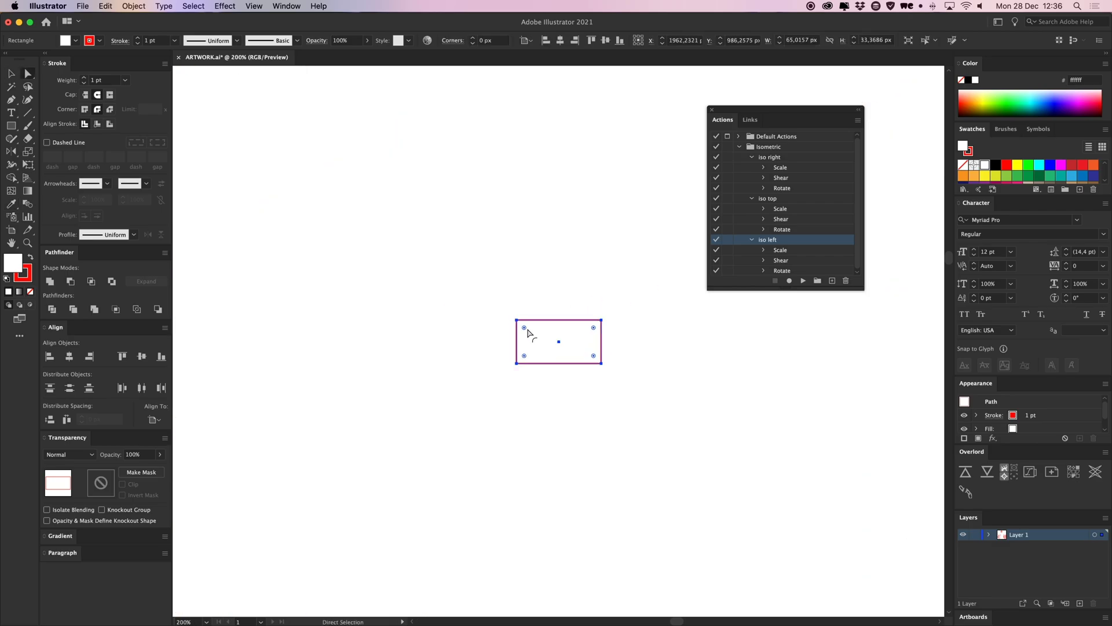
pyautogui.moveTo(524, 329); pyautogui.dragTo(493, 351)
# Apply the iso left action to the brick and place two copies side by side below the upper-left window.
pyautogui.press('v')
pyautogui.click(803, 281)
pyautogui.press('super+minus')
pyautogui.press('super+minus')
pyautogui.press('super+minus')
pyautogui.moveTo(757, 363); pyautogui.dragTo(306, 347)
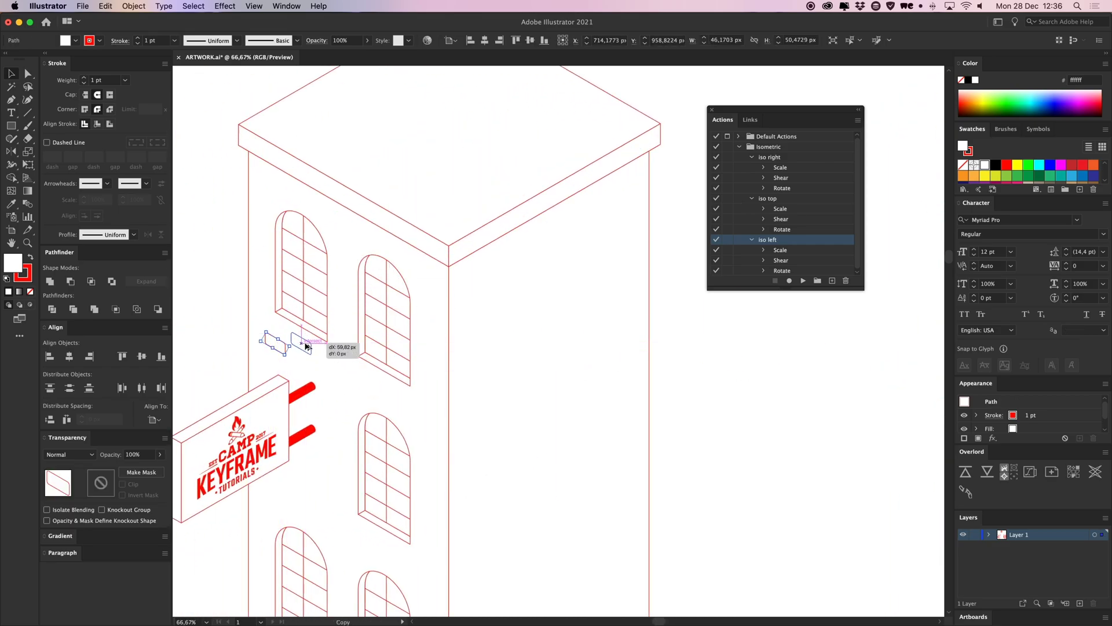
# Select both bricks below the upper-left window and group them.
pyautogui.keyDown('shift'); pyautogui.click(277, 348); pyautogui.keyUp('shift')
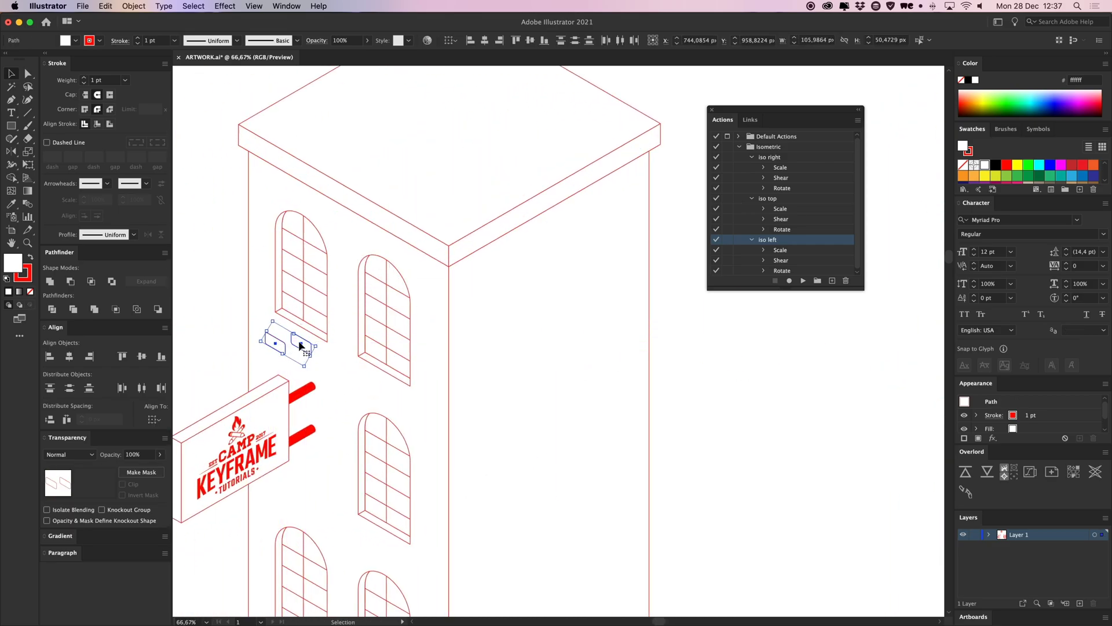
pyautogui.hscroll(-3, 301, 346)
pyautogui.press('super+g')
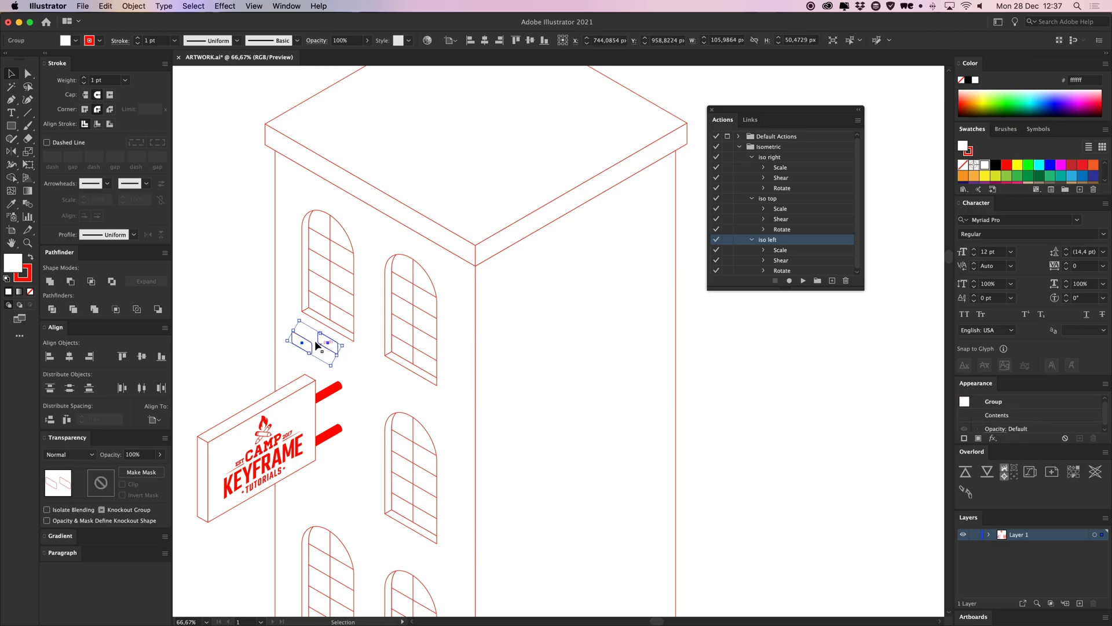
# Isolate the brick group and duplicate a brick up between the two upper windows.
pyautogui.doubleClick(306, 346)
pyautogui.moveTo(311, 283); pyautogui.dragTo(440, 319)
pyautogui.moveTo(363, 254); pyautogui.dragTo(632, 451)
pyautogui.click(534, 346)
pyautogui.press('super+plus')
pyautogui.press('super+plus')
# Adjust the rounded corners of the brick between the upper windows.
pyautogui.moveTo(326, 431); pyautogui.dragTo(431, 196)
pyautogui.press('super+equal')
pyautogui.press('super+equal')
pyautogui.press('super+equal')
pyautogui.press('super+equal')
pyautogui.press('a')
pyautogui.moveTo(543, 392); pyautogui.dragTo(492, 371)
pyautogui.press('v')
pyautogui.click(635, 328)
# Place a small brick copy beside the middle window and shrink the second brick below the upper-left window.
pyautogui.press('super+minus')
pyautogui.press('super+minus')
pyautogui.press('super+minus')
pyautogui.press('super+minus')
pyautogui.press('super+minus')
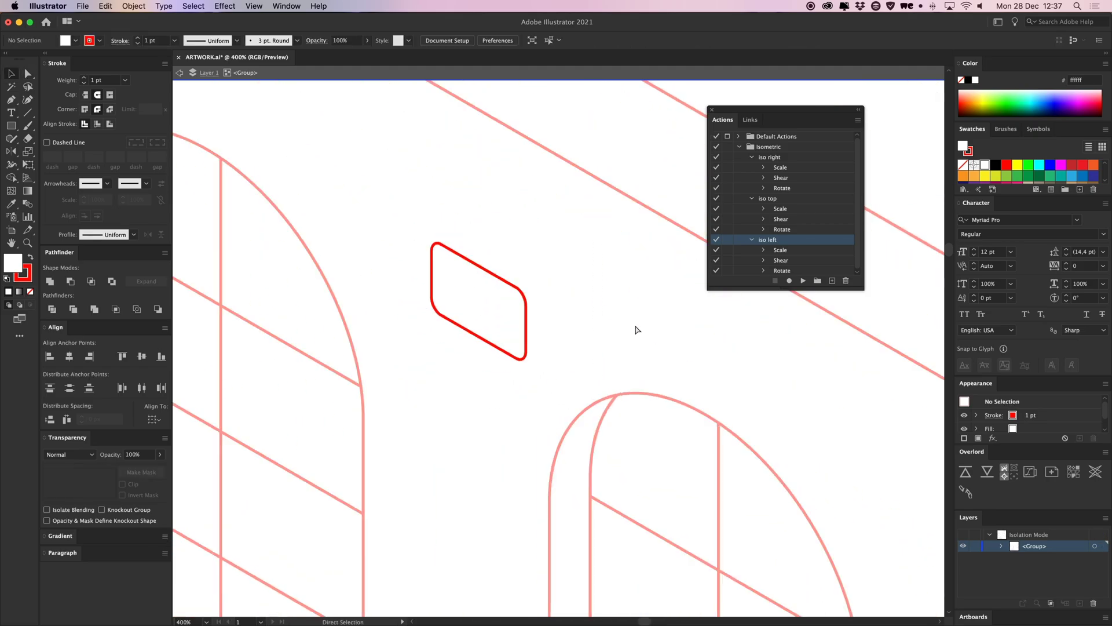
pyautogui.moveTo(599, 354); pyautogui.dragTo(557, 273)
pyautogui.moveTo(598, 448); pyautogui.dragTo(616, 531)
pyautogui.scroll(-10, 524, 318)
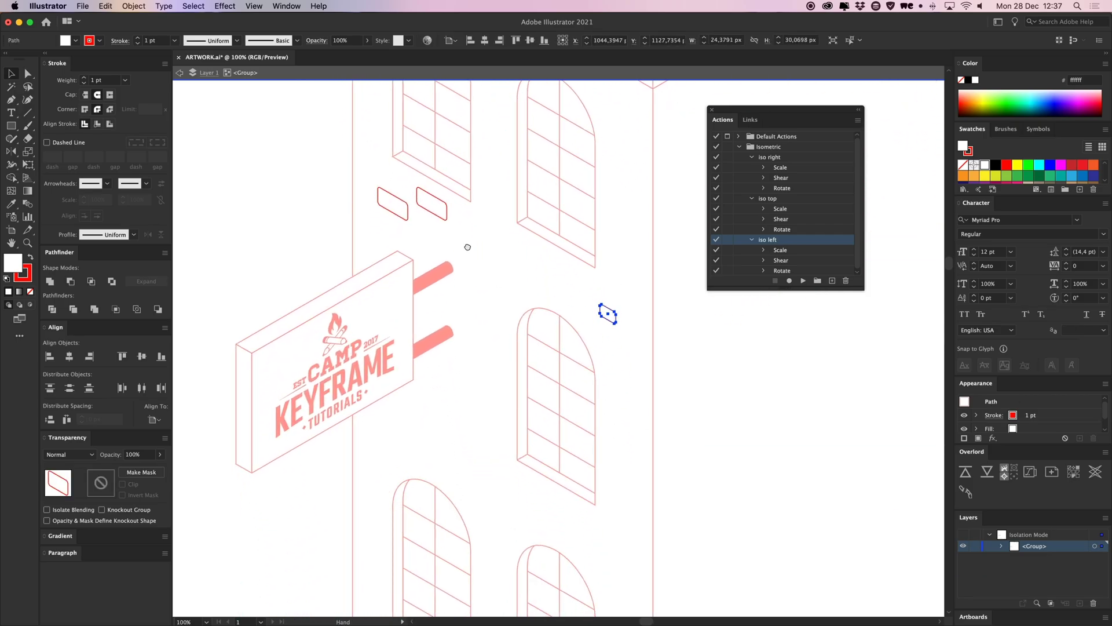
pyautogui.moveTo(452, 170); pyautogui.dragTo(449, 168)
pyautogui.click(434, 184)
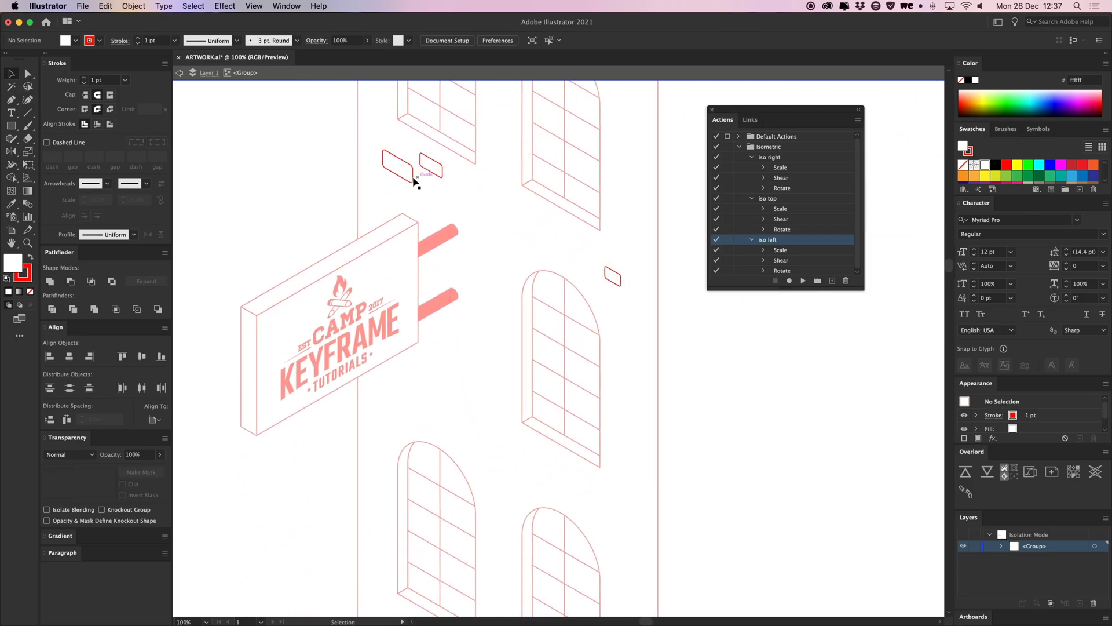
# Scatter five brick copies of varying size around the left wall's lower windows and leave the group's isolation.
pyautogui.moveTo(524, 461); pyautogui.dragTo(522, 467)
pyautogui.moveTo(519, 463); pyautogui.dragTo(463, 411)
pyautogui.moveTo(434, 177); pyautogui.dragTo(381, 602)
pyautogui.moveTo(459, 492); pyautogui.dragTo(427, 396)
pyautogui.moveTo(582, 185); pyautogui.dragTo(447, 569)
pyautogui.click(489, 389)
pyautogui.moveTo(486, 361); pyautogui.dragTo(475, 597)
pyautogui.moveTo(445, 567); pyautogui.dragTo(462, 562)
pyautogui.click(480, 509)
pyautogui.press('super+minus')
pyautogui.press('super+minus')
pyautogui.press('super+minus')
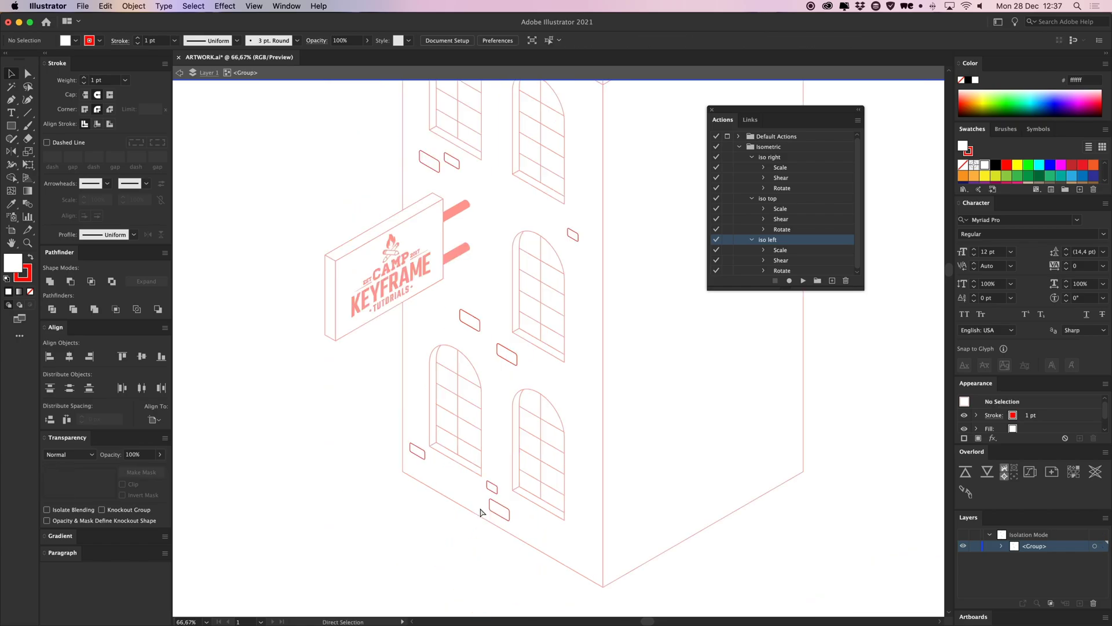
pyautogui.moveTo(640, 294); pyautogui.dragTo(513, 397)
pyautogui.doubleClick(486, 392)
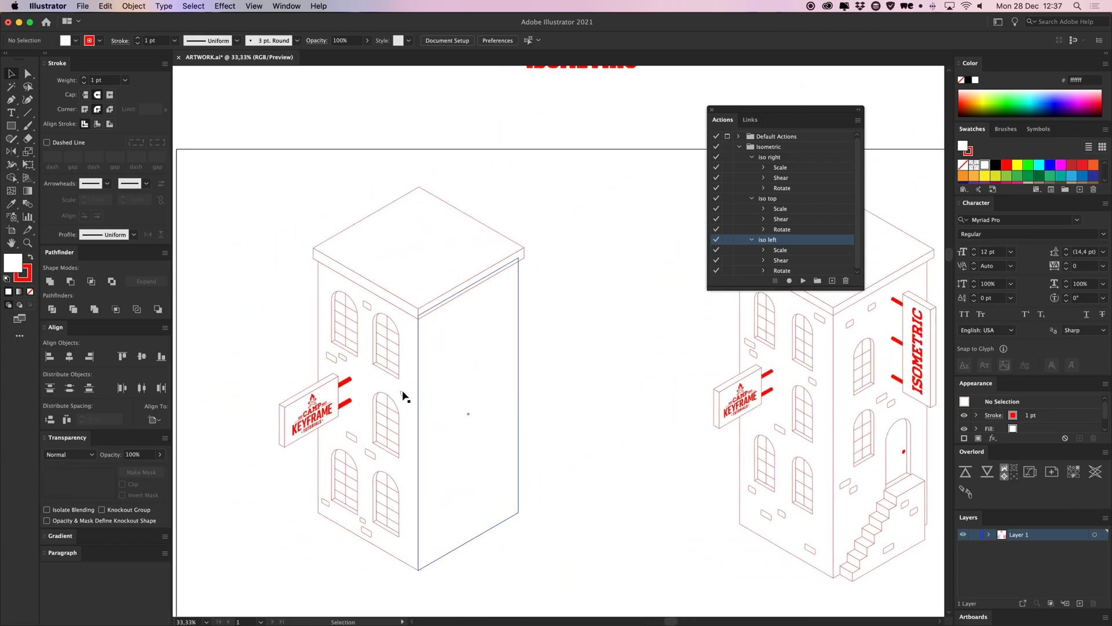
# Duplicate the upper and middle windows nearest the corner onto the right wall and reflect the copies.
pyautogui.click(387, 354)
pyautogui.keyDown('shift'); pyautogui.click(388, 416); pyautogui.keyUp('shift')
pyautogui.moveTo(388, 416); pyautogui.dragTo(459, 417)
pyautogui.rightClick(454, 357)
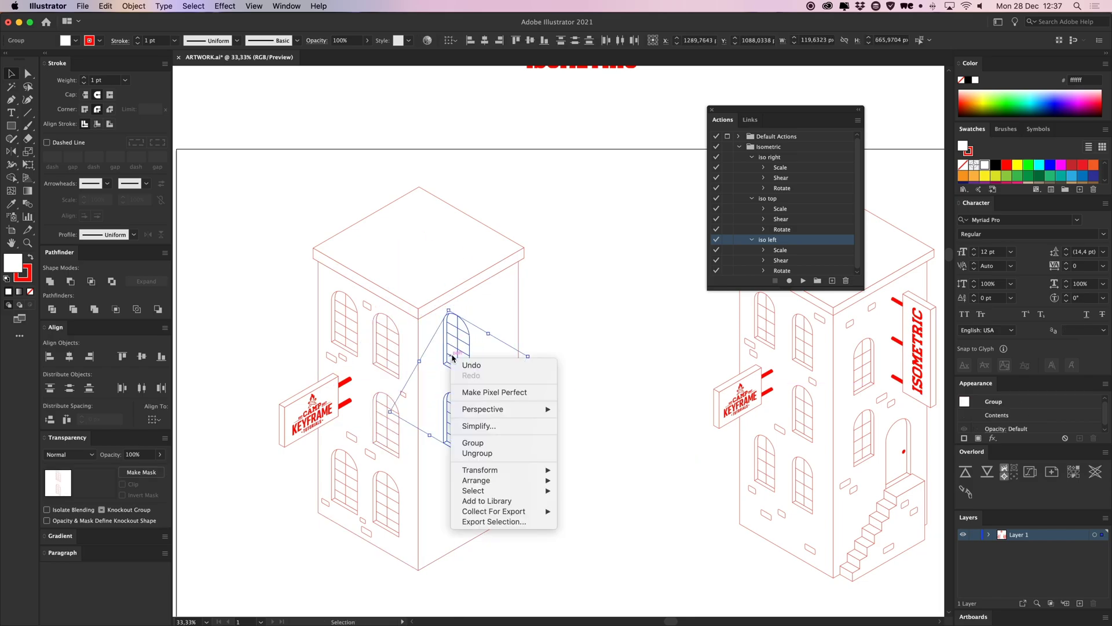
pyautogui.moveTo(518, 476)
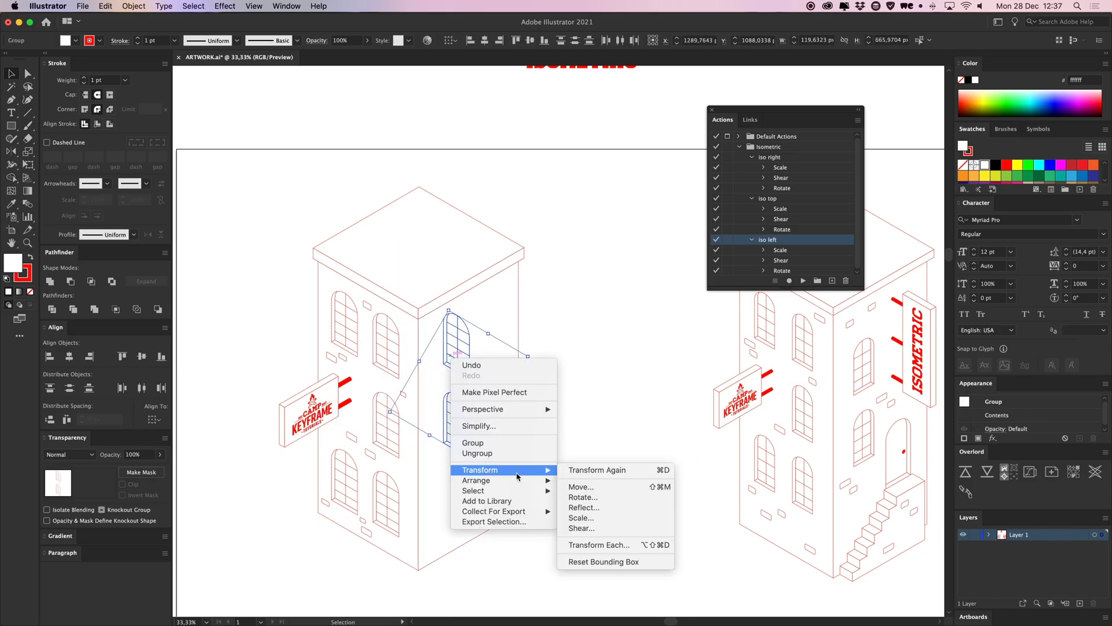
pyautogui.click(576, 508)
pyautogui.press('Return')
# Align the two mirrored windows on the right wall near the building's front corner.
pyautogui.press('super+equal')
pyautogui.press('super+equal')
pyautogui.moveTo(556, 416); pyautogui.dragTo(535, 416)
pyautogui.moveTo(628, 441); pyautogui.dragTo(537, 443)
pyautogui.click(695, 436)
pyautogui.press('super+minus')
pyautogui.press('super+minus')
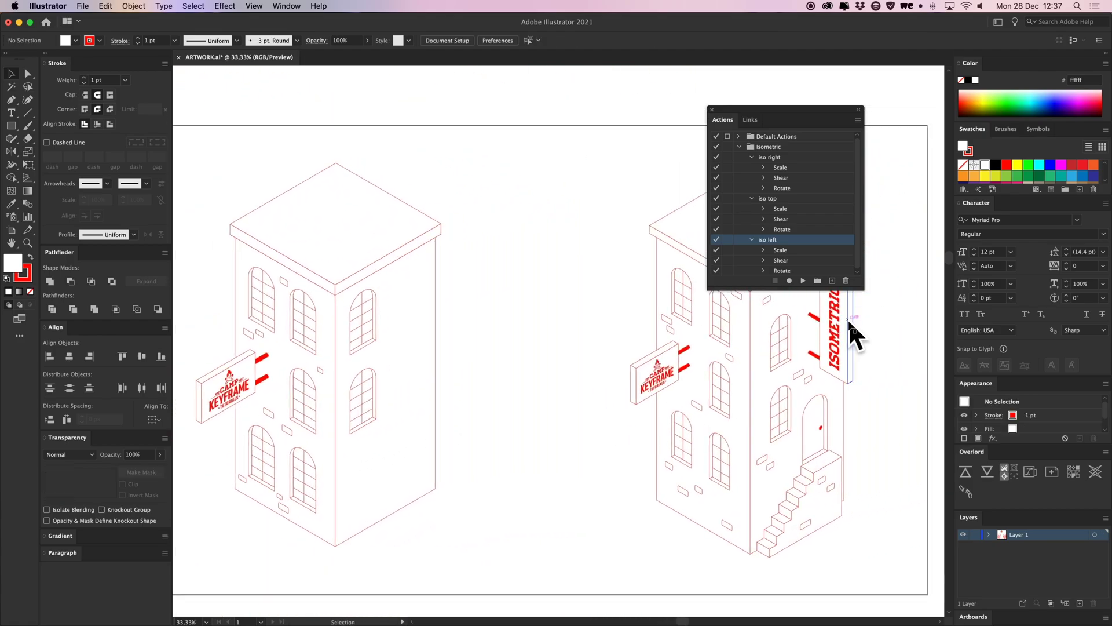
# Draw a tall rectangle between the buildings and place a copy behind it, offset diagonally up and to the right.
pyautogui.scroll(3, 534, 310)
pyautogui.press('super+equal')
pyautogui.press('super+equal')
pyautogui.moveTo(474, 262); pyautogui.dragTo(576, 549)
pyautogui.press('v')
pyautogui.moveTo(540, 458); pyautogui.dragTo(555, 444)
pyautogui.click(653, 367)
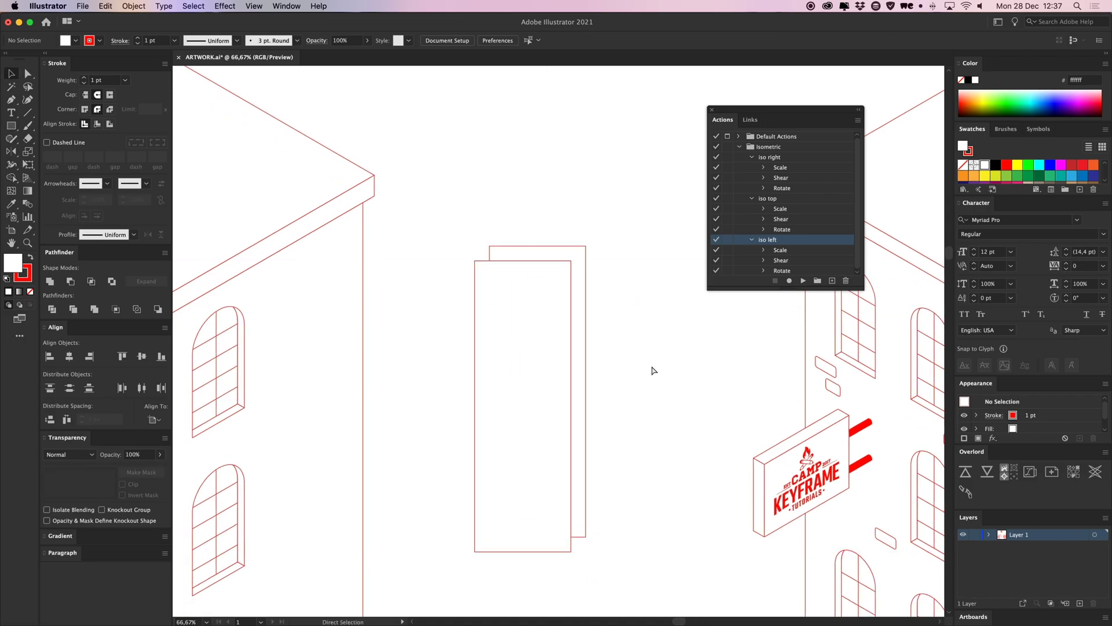
# Draw the top face of the tall box with the Pen tool, joining the upper corners of both rectangles.
pyautogui.press('super+equal')
pyautogui.press('super+equal')
pyautogui.press('p')
pyautogui.scroll(3, 653, 367)
pyautogui.click(350, 230)
pyautogui.click(383, 196)
pyautogui.click(600, 197)
pyautogui.click(567, 230)
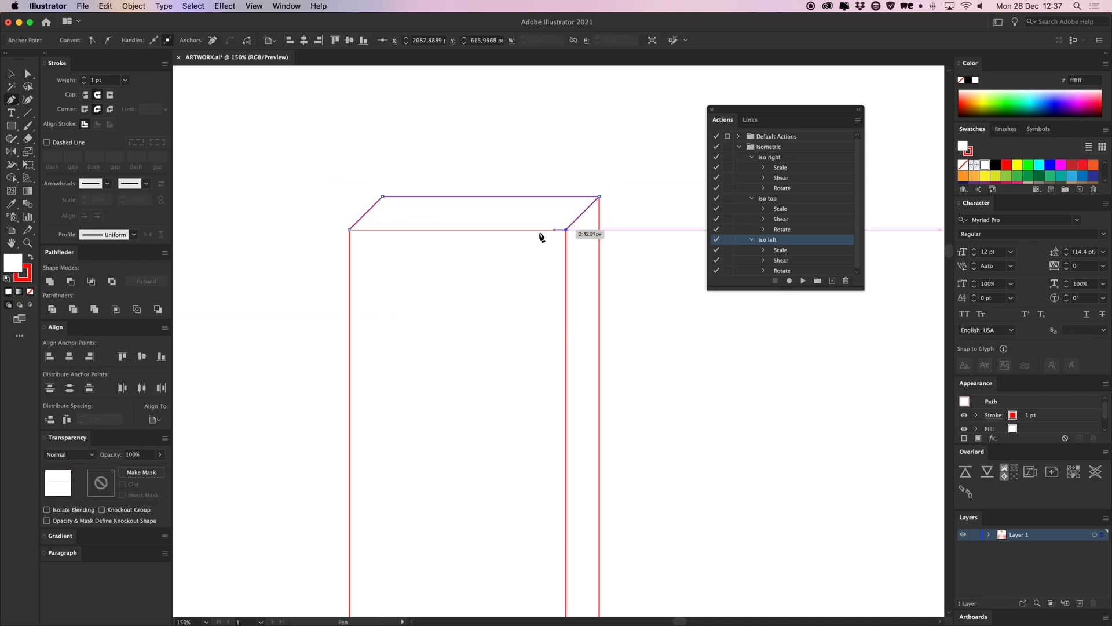
# Draw the side face of the tall box with the Pen tool, joining the right-hand corners of both rectangles.
pyautogui.moveTo(597, 408); pyautogui.dragTo(540, 300)
pyautogui.click(526, 486)
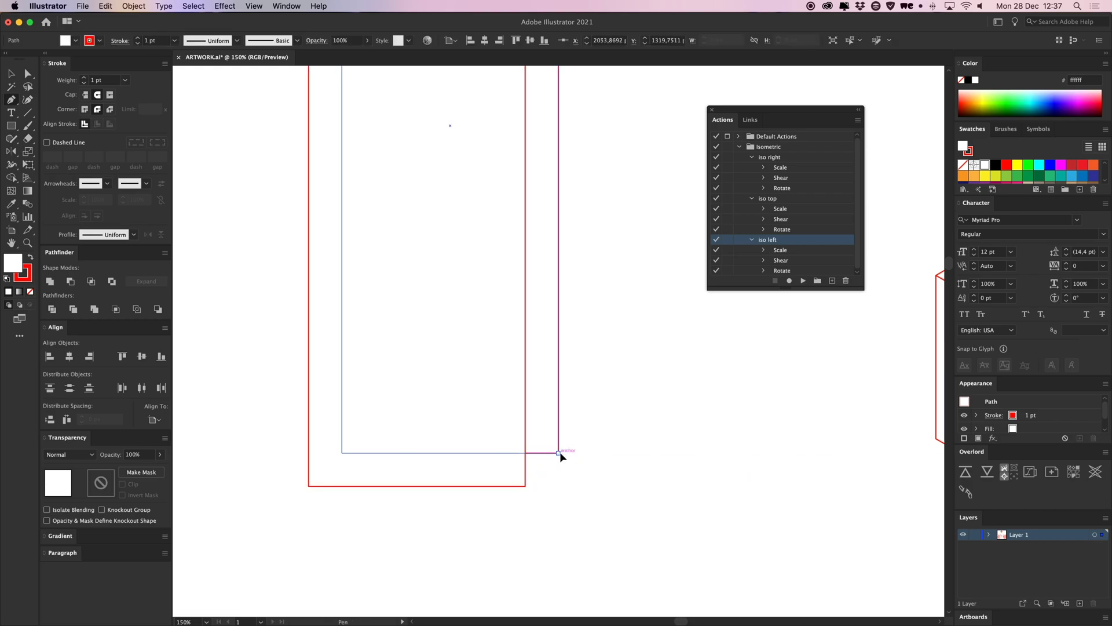
pyautogui.click(558, 452)
pyautogui.scroll(10, 566, 318)
pyautogui.click(551, 173)
pyautogui.click(519, 205)
pyautogui.scroll(-5, 532, 324)
pyautogui.moveTo(532, 324); pyautogui.dragTo(531, 569)
pyautogui.click(503, 485)
# Group the tall box's front, top and side faces and delete the leftover back rectangle.
pyautogui.press('v')
pyautogui.press('super+minus')
pyautogui.press('super+minus')
pyautogui.scroll(2, 504, 306)
pyautogui.click(491, 341)
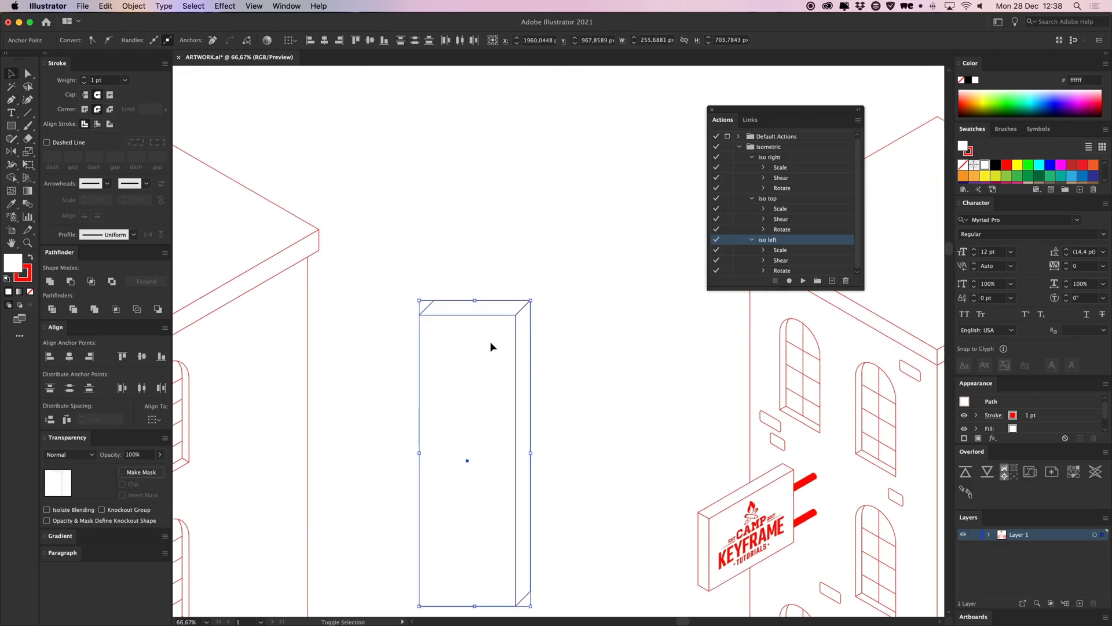
pyautogui.press('a')
pyautogui.press('v')
pyautogui.moveTo(493, 353); pyautogui.dragTo(498, 392)
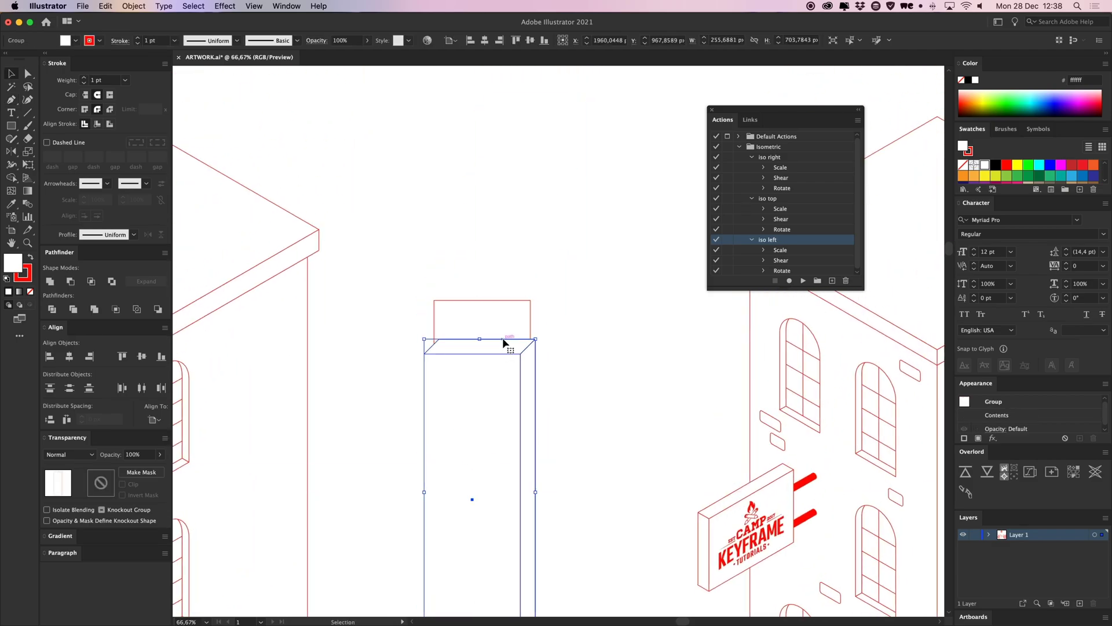
pyautogui.click(544, 309)
pyautogui.click(494, 377)
# Try the iso right action on the grouped tall box and undo it.
pyautogui.click(773, 158)
pyautogui.click(803, 280)
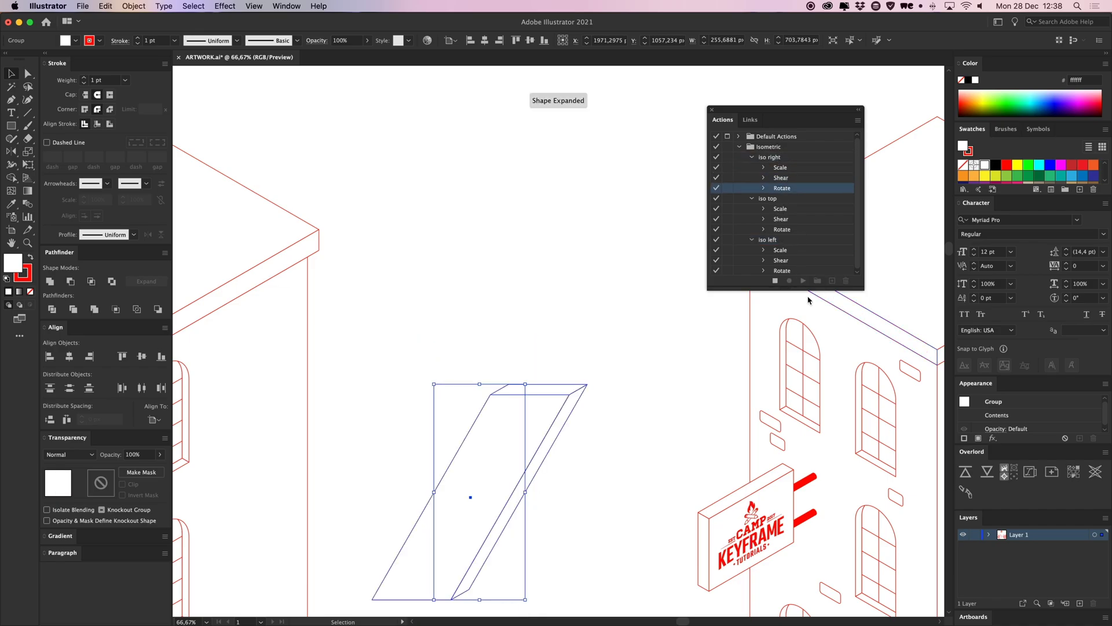
pyautogui.hscroll(4, 522, 393)
pyautogui.press('super+z')
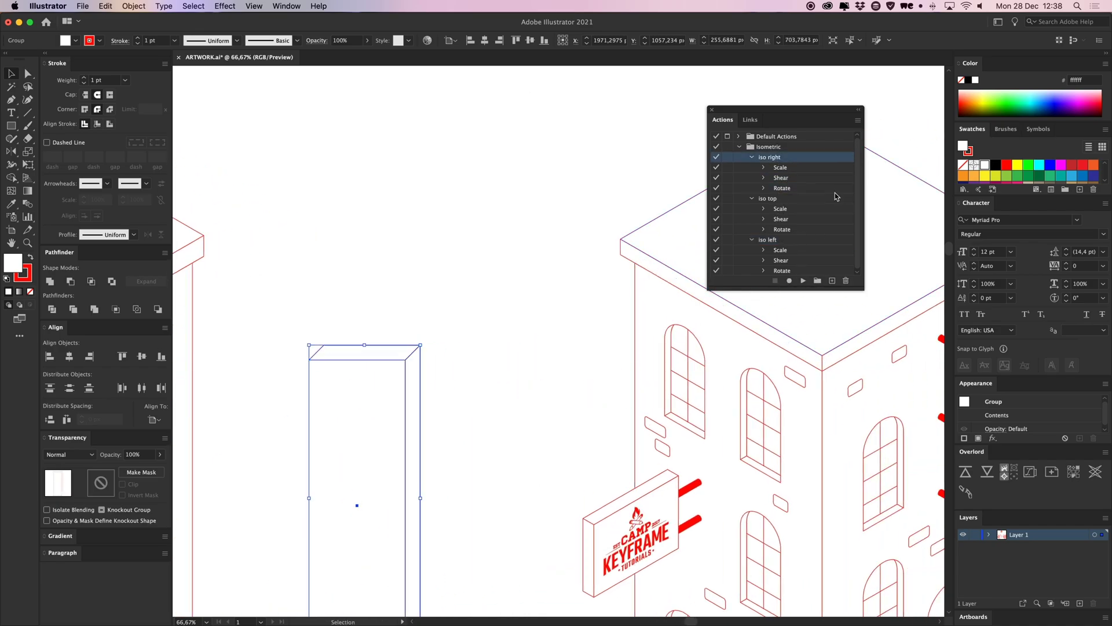
# Apply the iso left action to the grouped tall box.
pyautogui.click(771, 240)
pyautogui.click(803, 280)
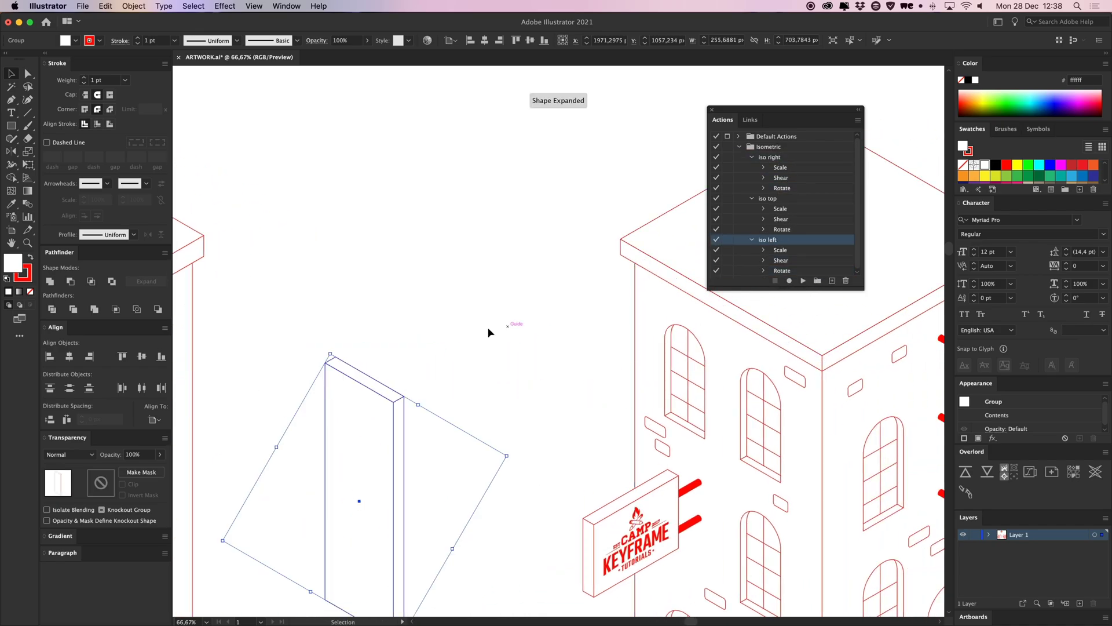
# Set the flat sign lettering above the buildings to read ANYTHING.
pyautogui.click(446, 330)
pyautogui.moveTo(445, 370); pyautogui.dragTo(598, 224)
pyautogui.moveTo(538, 288); pyautogui.dragTo(565, 271)
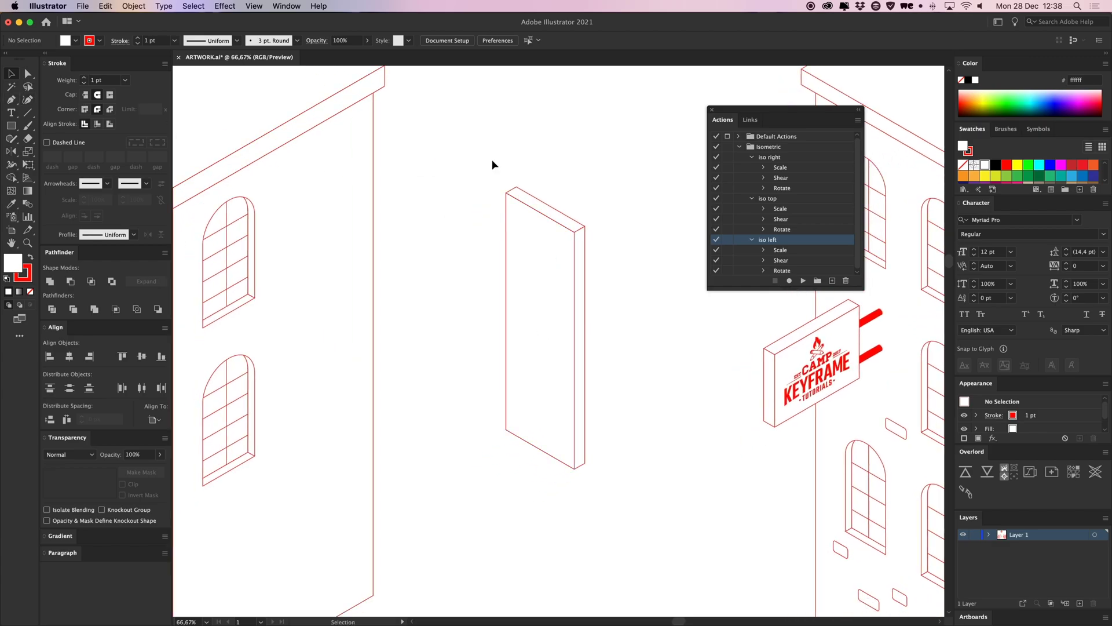
pyautogui.press('super+minus')
pyautogui.press('super+minus')
pyautogui.moveTo(499, 153); pyautogui.dragTo(492, 326)
pyautogui.moveTo(515, 188); pyautogui.dragTo(546, 306)
pyautogui.doubleClick(571, 312)
pyautogui.press('super+a')
pyautogui.write('ANYTHUNG')
pyautogui.press('super+a')
pyautogui.write('ANYT')
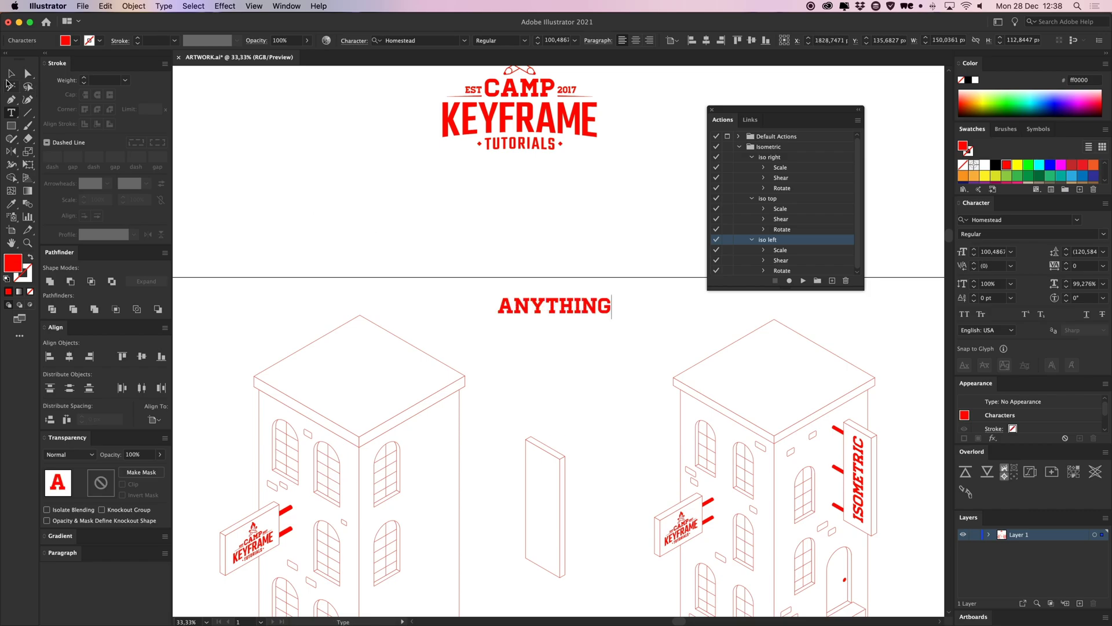
pyautogui.write('HING')
# Move the ANYTHING text onto the tall box's front face and apply the iso left action to it.
pyautogui.click(11, 75)
pyautogui.scroll(-2, 556, 301)
pyautogui.moveTo(590, 246); pyautogui.dragTo(511, 201)
pyautogui.moveTo(536, 261); pyautogui.dragTo(497, 423)
pyautogui.scroll(-2, 683, 348)
pyautogui.click(803, 280)
pyautogui.click(566, 435)
# Send the grouped tall box to the back so it sits behind the ANYTHING text.
pyautogui.doubleClick(493, 417)
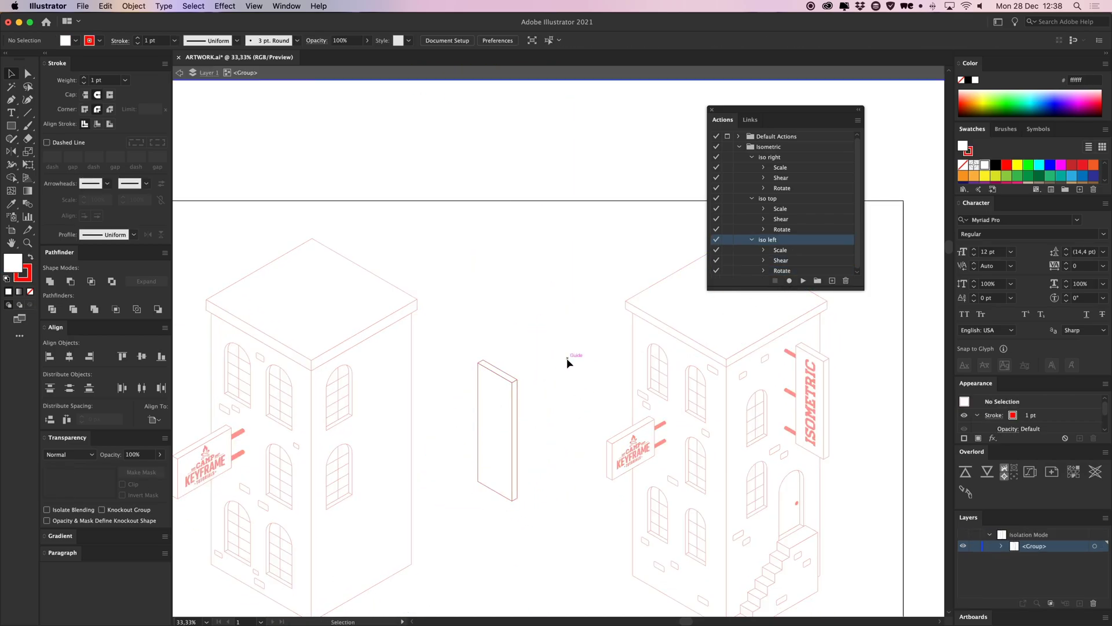
pyautogui.doubleClick(567, 358)
pyautogui.click(496, 409)
pyautogui.press('super+shift+bracketleft')
pyautogui.press('super+shift+a')
pyautogui.doubleClick(496, 406)
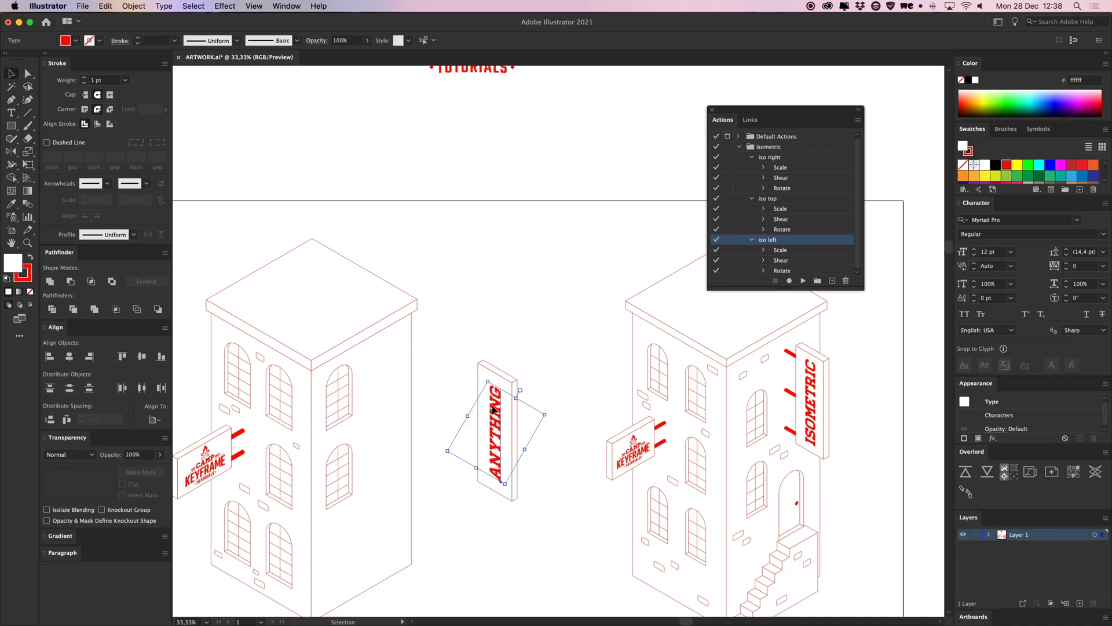
pyautogui.press('Escape')
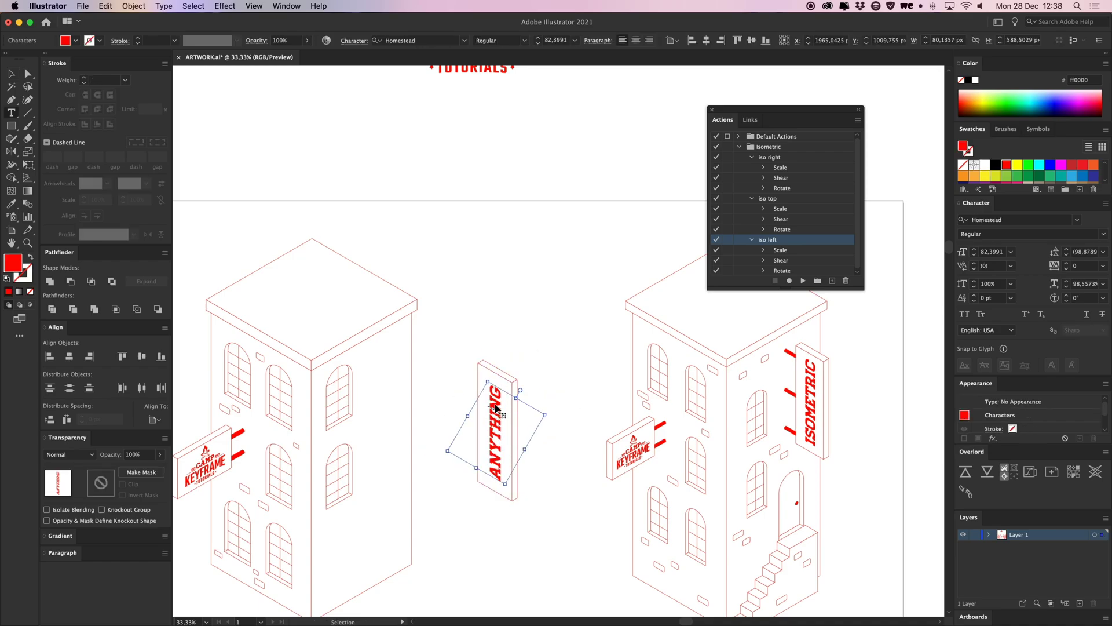
pyautogui.click(10, 76)
pyautogui.click(526, 316)
# Place a copy of a logo sign rod beside the ANYTHING sign and reflect it to slope the opposite way.
pyautogui.moveTo(530, 360); pyautogui.dragTo(542, 325)
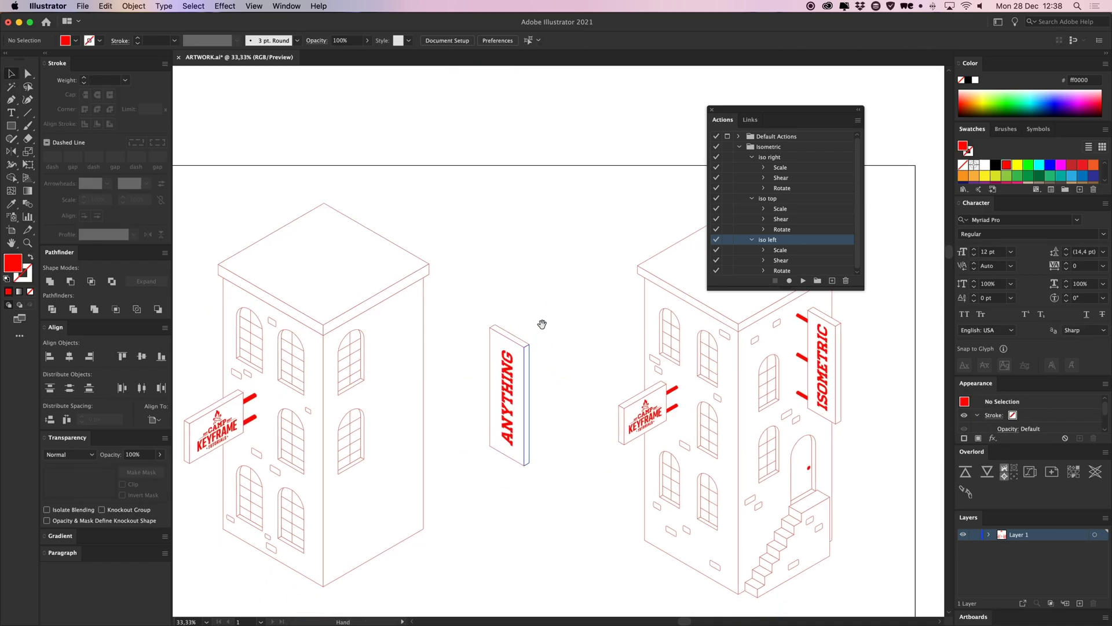
pyautogui.press('super+equal')
pyautogui.moveTo(476, 319); pyautogui.dragTo(666, 278)
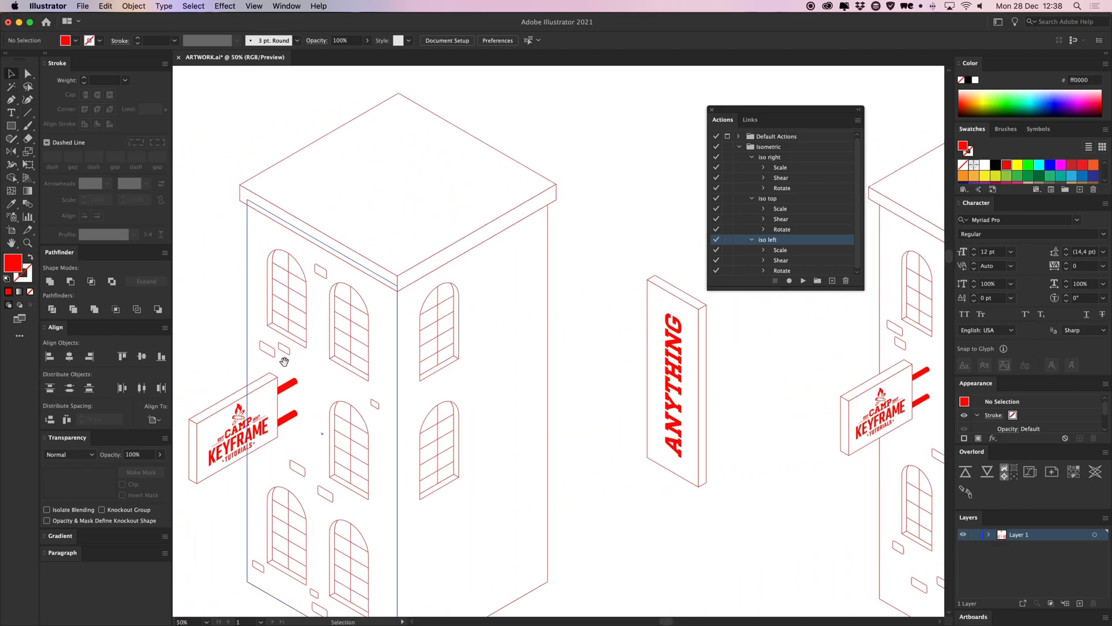
pyautogui.doubleClick(293, 389)
pyautogui.moveTo(294, 389); pyautogui.dragTo(600, 364)
pyautogui.doubleClick(599, 360)
pyautogui.click(587, 386)
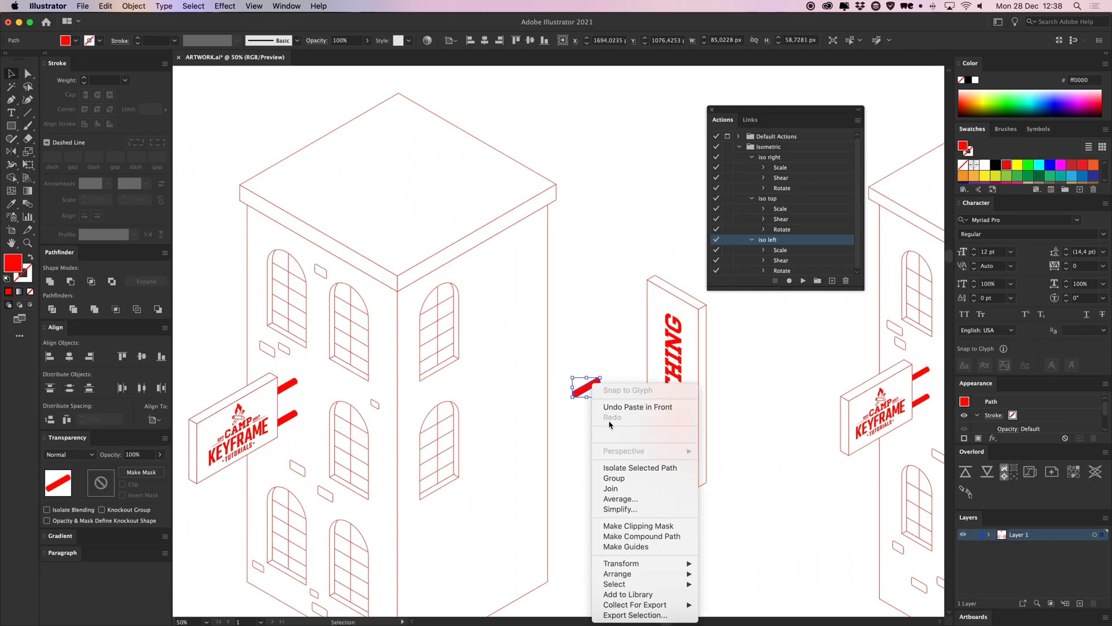
pyautogui.rightClick(591, 383)
pyautogui.moveTo(655, 568)
pyautogui.click(736, 561)
pyautogui.press('Return')
# Attach the rod behind the ANYTHING sign's left edge and repeat the copy downward for three evenly spaced rods.
pyautogui.press('super+equal')
pyautogui.press('super+equal')
pyautogui.moveTo(656, 342); pyautogui.dragTo(464, 317)
pyautogui.press('super+d')
pyautogui.click(380, 198)
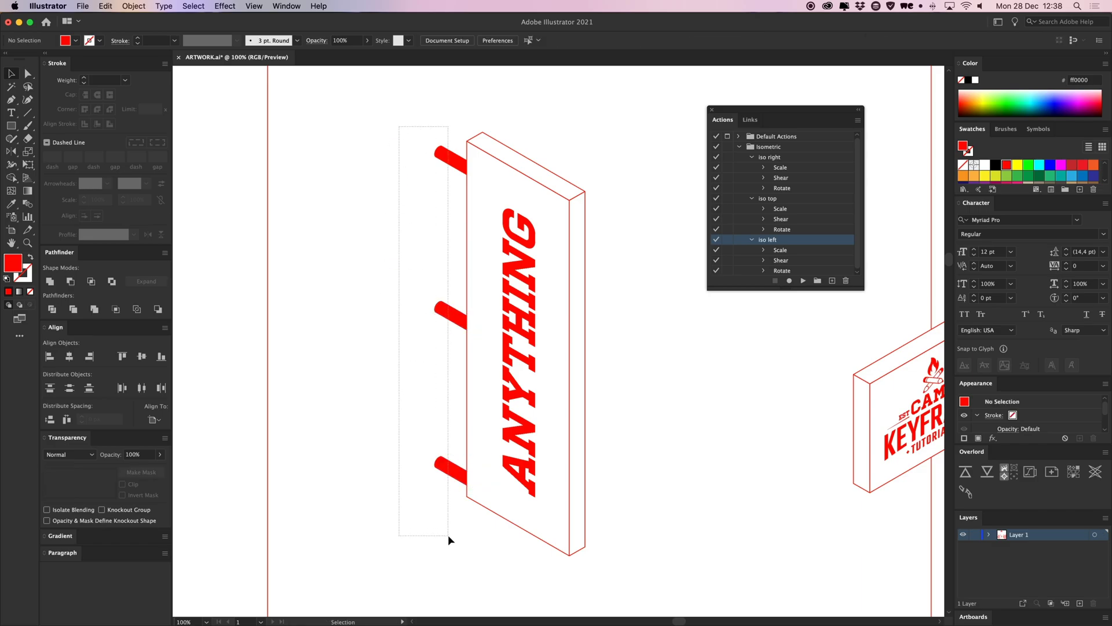
pyautogui.moveTo(448, 540); pyautogui.dragTo(448, 536)
pyautogui.click(428, 369)
# Group the ANYTHING sign with its three rods and move it onto the building's right-hand wall.
pyautogui.press('super+minus')
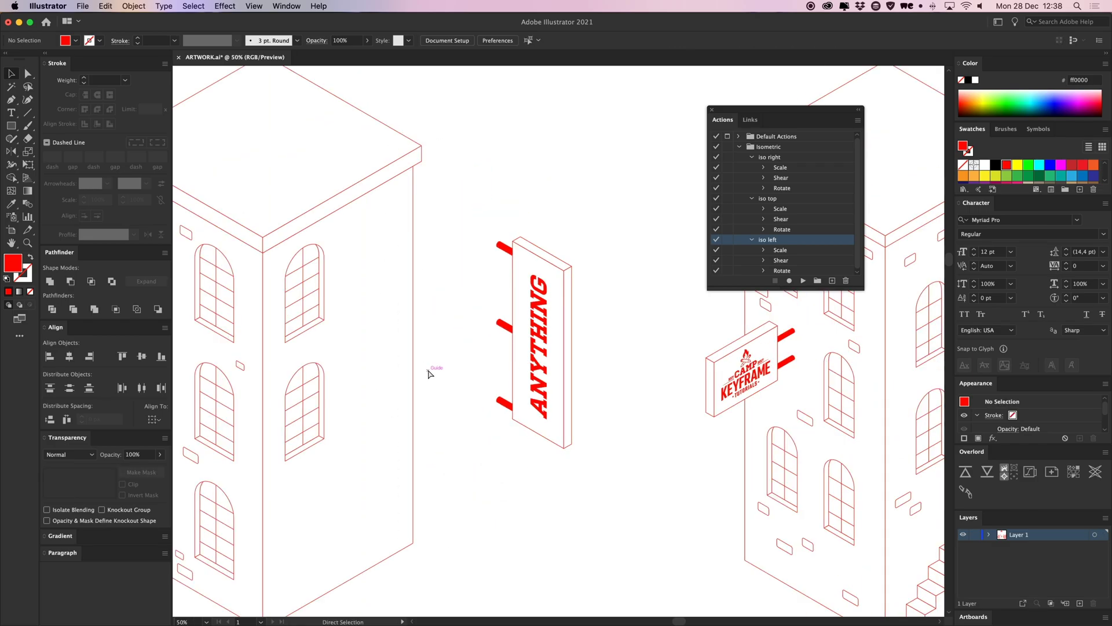
pyautogui.moveTo(613, 515); pyautogui.dragTo(613, 515)
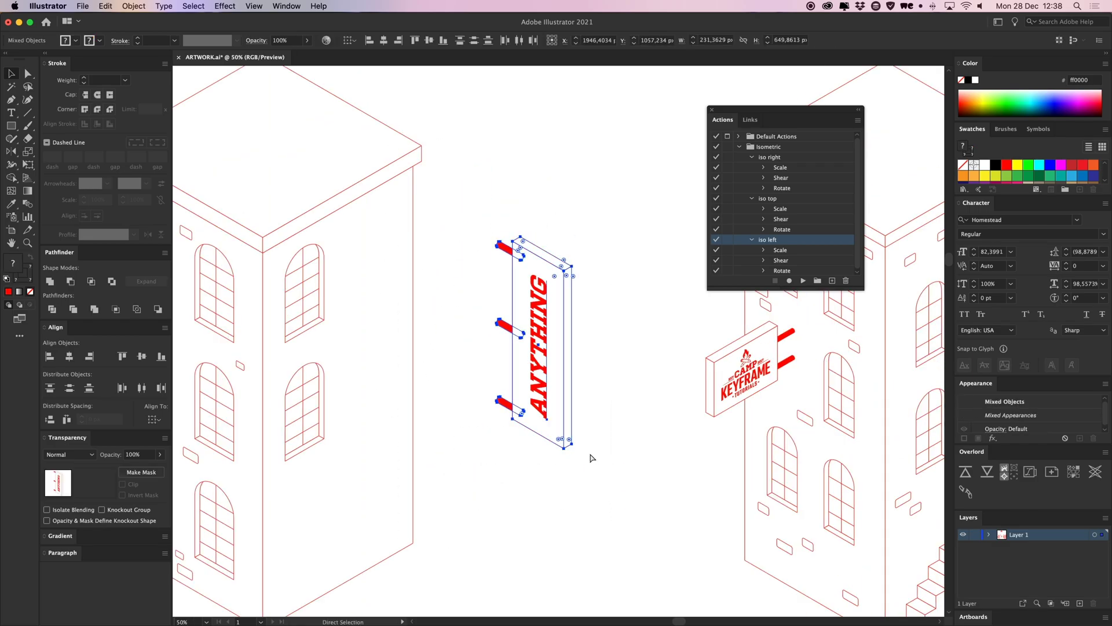
pyautogui.moveTo(530, 387); pyautogui.dragTo(407, 373)
pyautogui.click(520, 389)
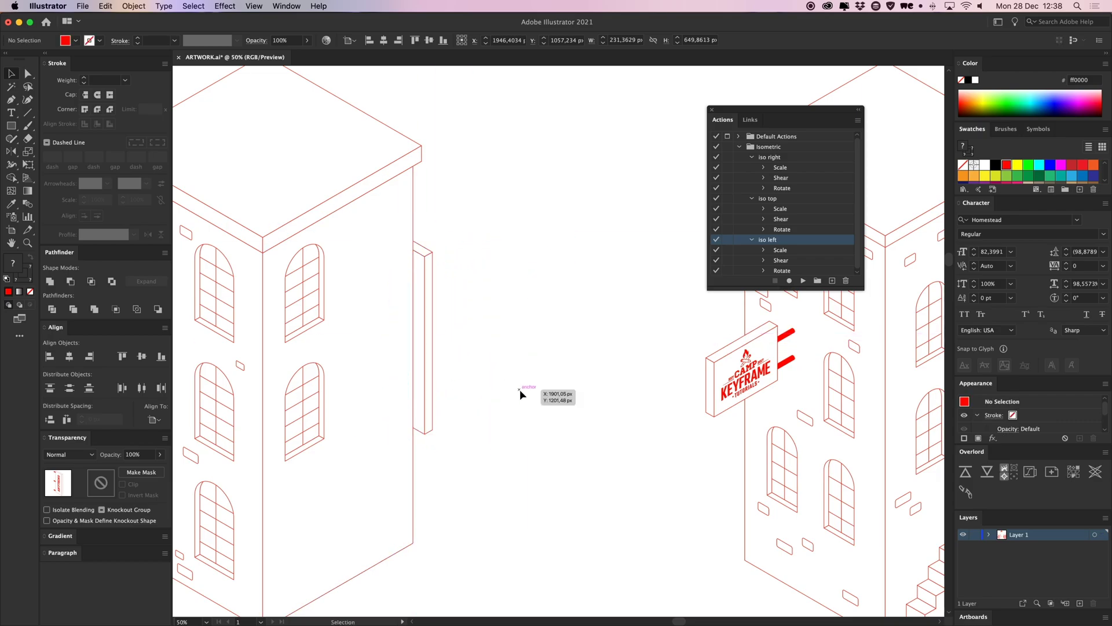
# Bring the grouped ANYTHING sign to the front of the building.
pyautogui.click(429, 347)
pyautogui.press('a')
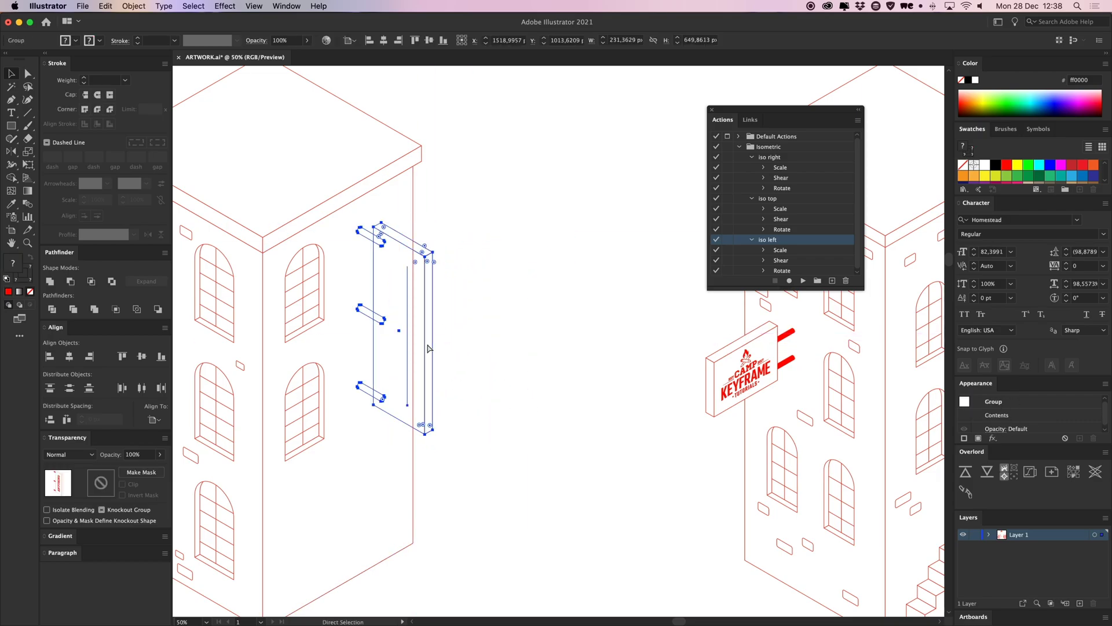
pyautogui.click(504, 333)
pyautogui.press('super+minus')
pyautogui.moveTo(522, 325); pyautogui.dragTo(453, 331)
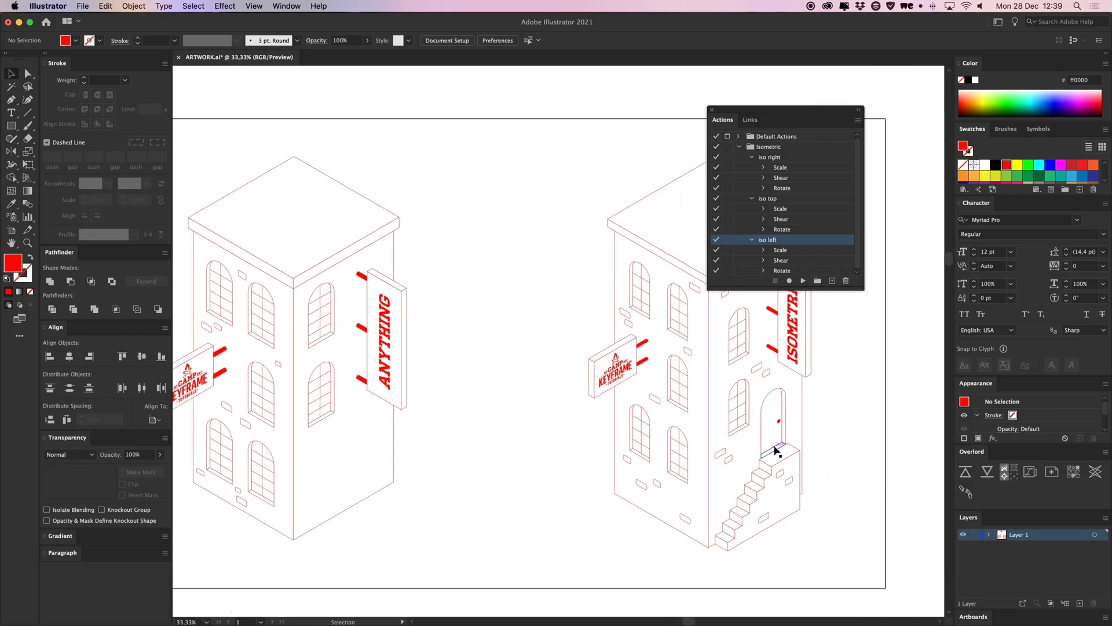
pyautogui.click(326, 407)
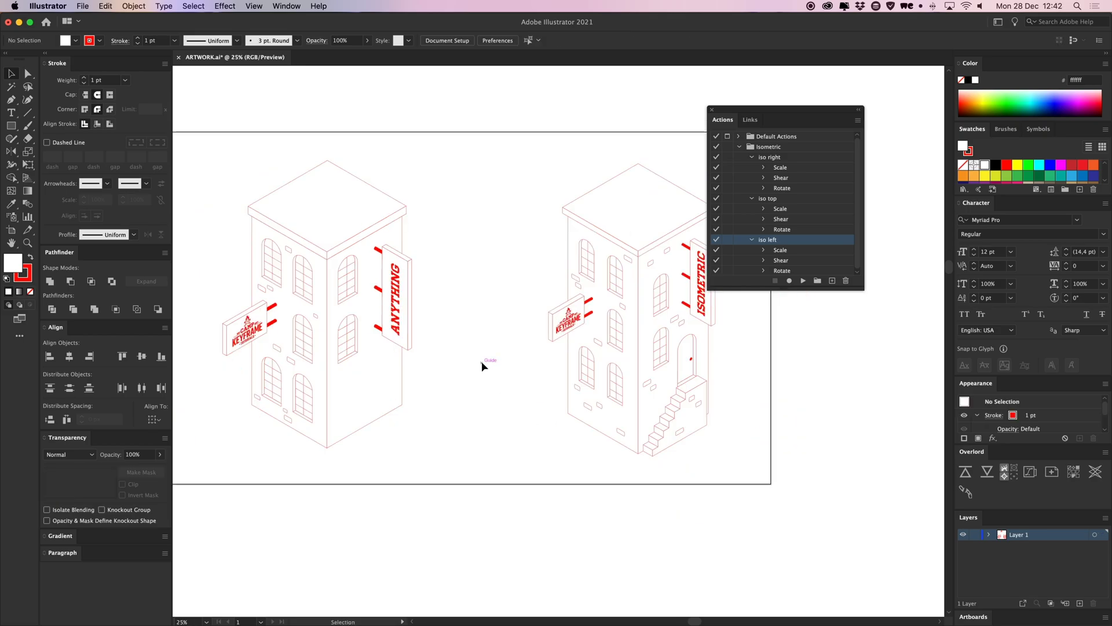
# Draw a square of about 230 px in the empty space below the artboard.
pyautogui.moveTo(528, 502); pyautogui.dragTo(583, 304)
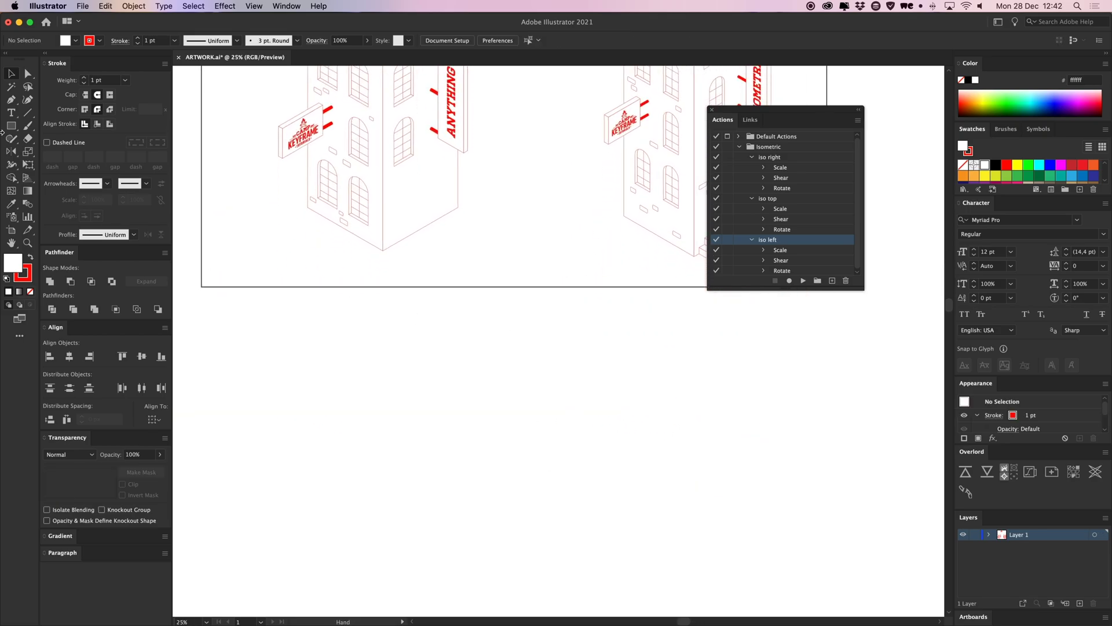
pyautogui.moveTo(486, 377); pyautogui.dragTo(521, 411)
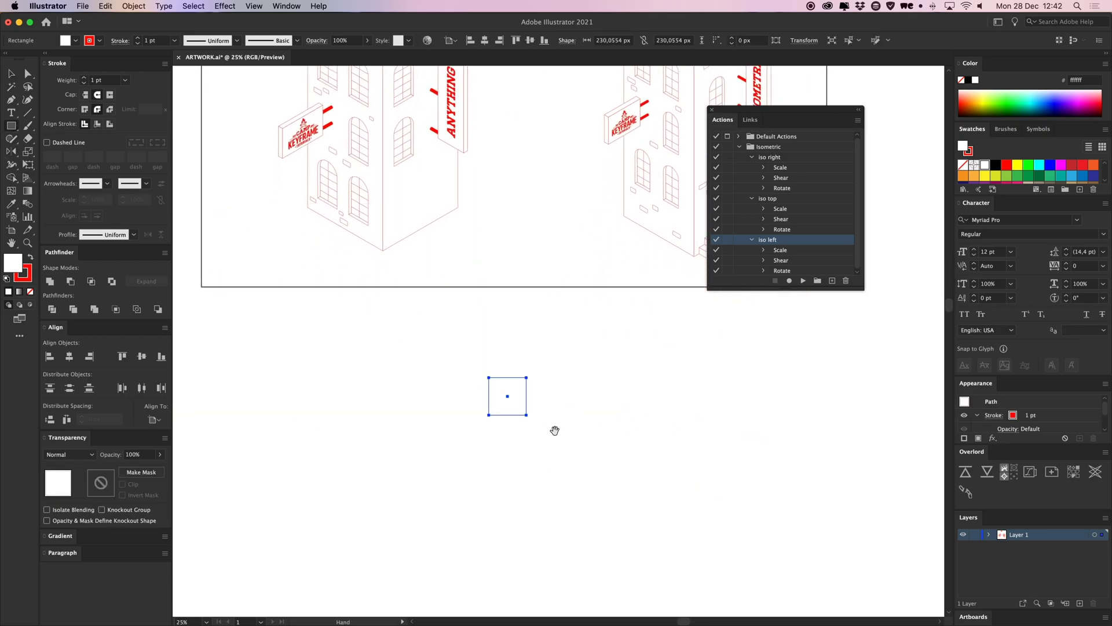
pyautogui.press('super+equal')
pyautogui.press('v')
pyautogui.moveTo(592, 420); pyautogui.dragTo(387, 320)
pyautogui.click(387, 317)
# Duplicate the square corner to corner down to the right, repeating until seven squares form a diagonal row.
pyautogui.moveTo(348, 243); pyautogui.dragTo(430, 288)
pyautogui.press('super+d')
pyautogui.press('super+d')
pyautogui.press('super+d')
pyautogui.click(676, 472)
# Draw a right triangle under the diagonal row of squares with the Pen tool, joining its two outer corners.
pyautogui.scroll(-2, 683, 446)
pyautogui.hscroll(-1, 684, 446)
pyautogui.press('p')
pyautogui.click(690, 505)
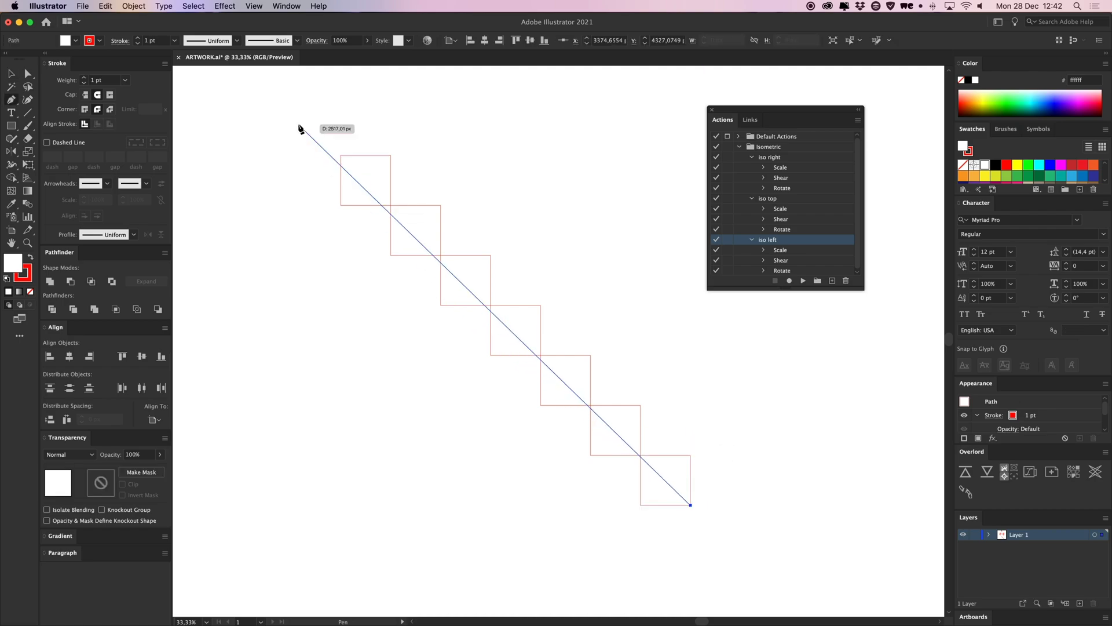
pyautogui.click(341, 155)
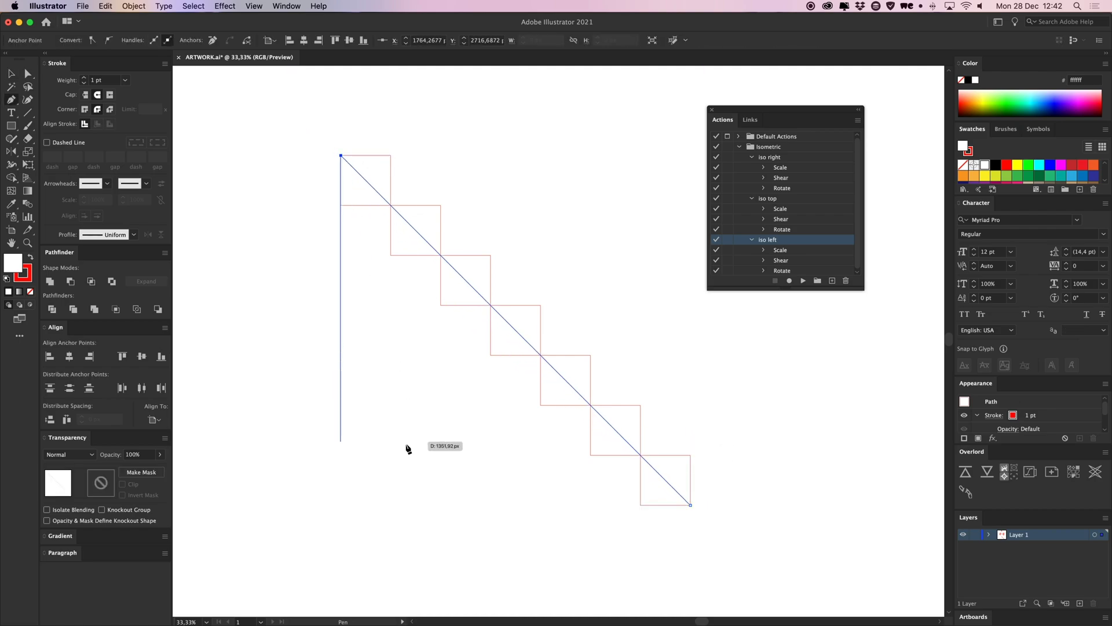
pyautogui.click(349, 506)
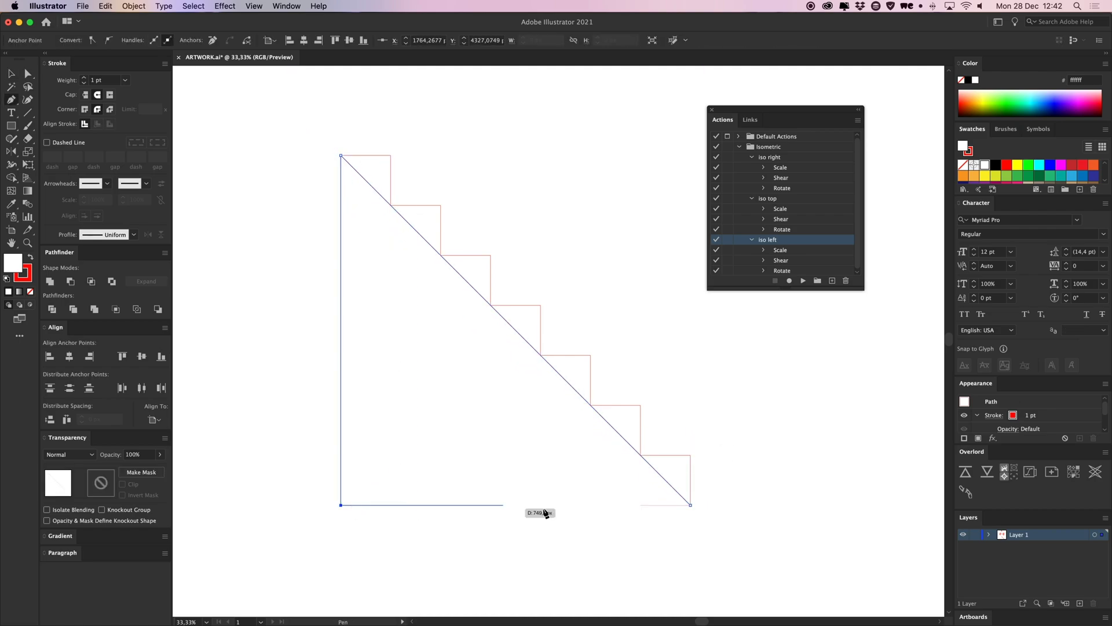
pyautogui.click(691, 504)
pyautogui.press('v')
# Unite the seven squares and the triangle into a single stair profile.
pyautogui.moveTo(650, 546); pyautogui.dragTo(241, 143)
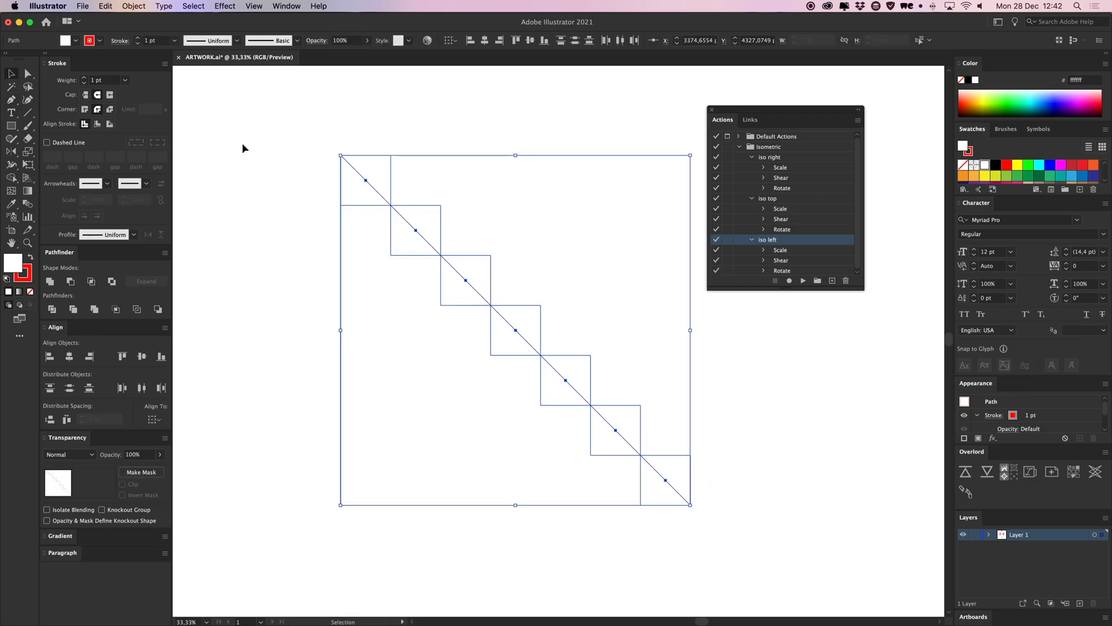
pyautogui.click(51, 282)
pyautogui.click(308, 276)
# Duplicate the stair profile diagonally up to the right and send the copy behind the original.
pyautogui.scroll(4, 335, 435)
pyautogui.hscroll(4, 335, 435)
pyautogui.moveTo(273, 491); pyautogui.dragTo(415, 372)
pyautogui.moveTo(452, 343); pyautogui.dragTo(487, 350)
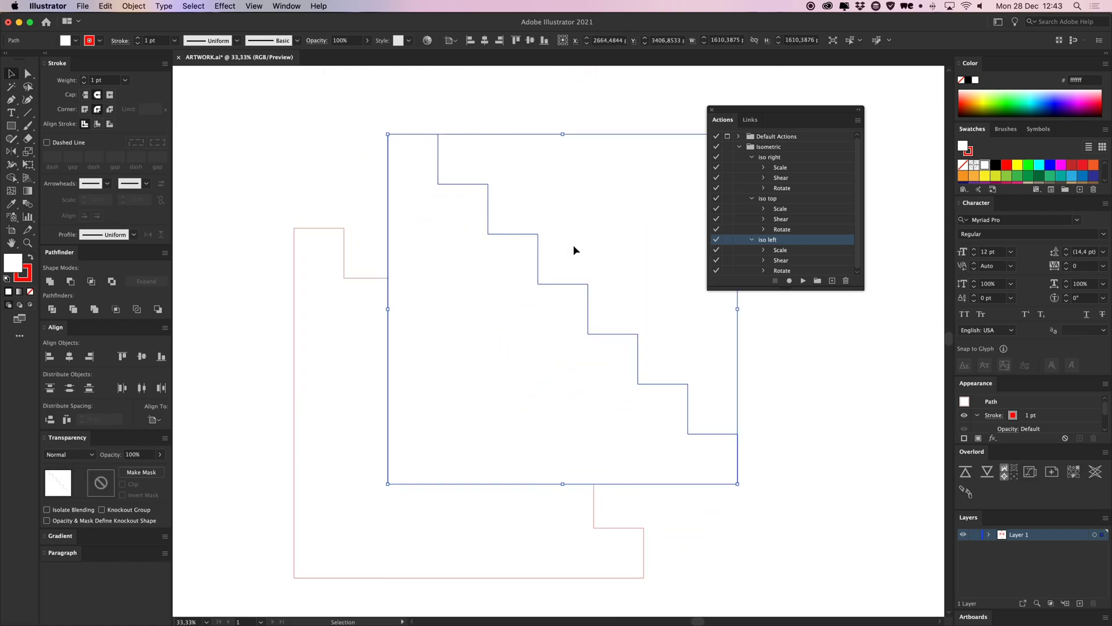
pyautogui.click(365, 164)
# Draw the top tread as a parallelogram with the Pen tool, connecting the highest steps of both stair profiles.
pyautogui.moveTo(365, 164); pyautogui.dragTo(430, 241)
pyautogui.press('p')
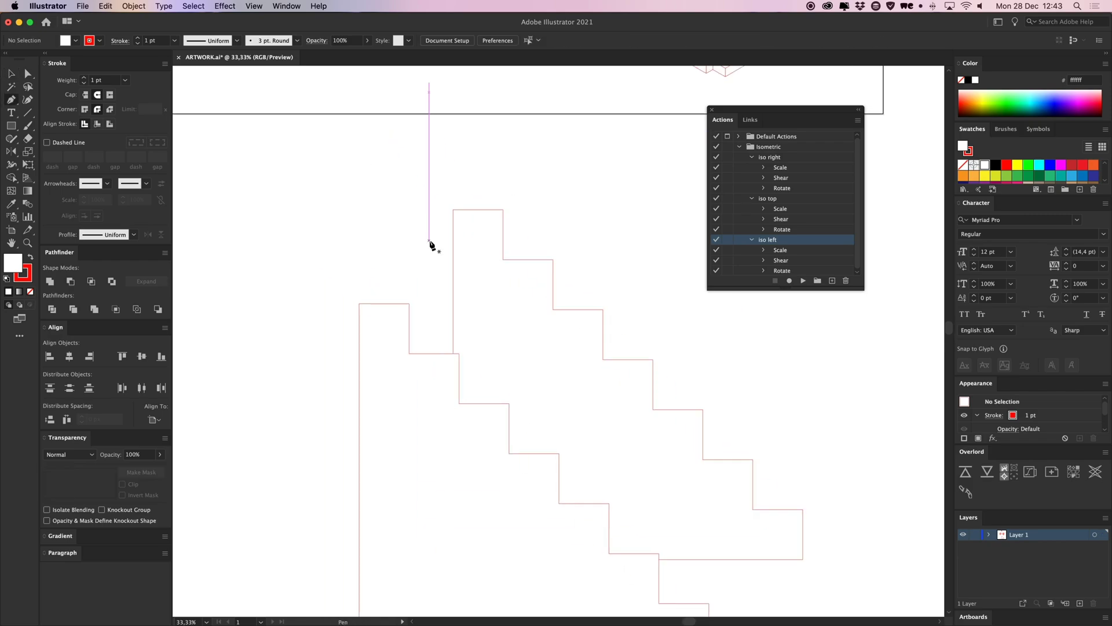
pyautogui.click(359, 303)
pyautogui.click(453, 209)
pyautogui.click(503, 210)
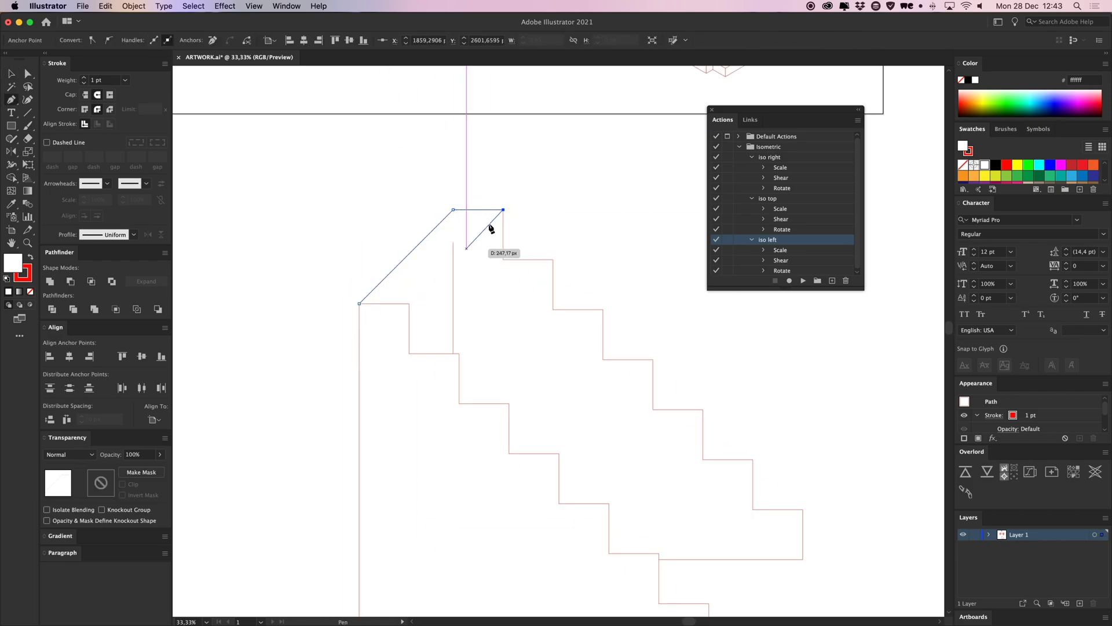
pyautogui.click(409, 304)
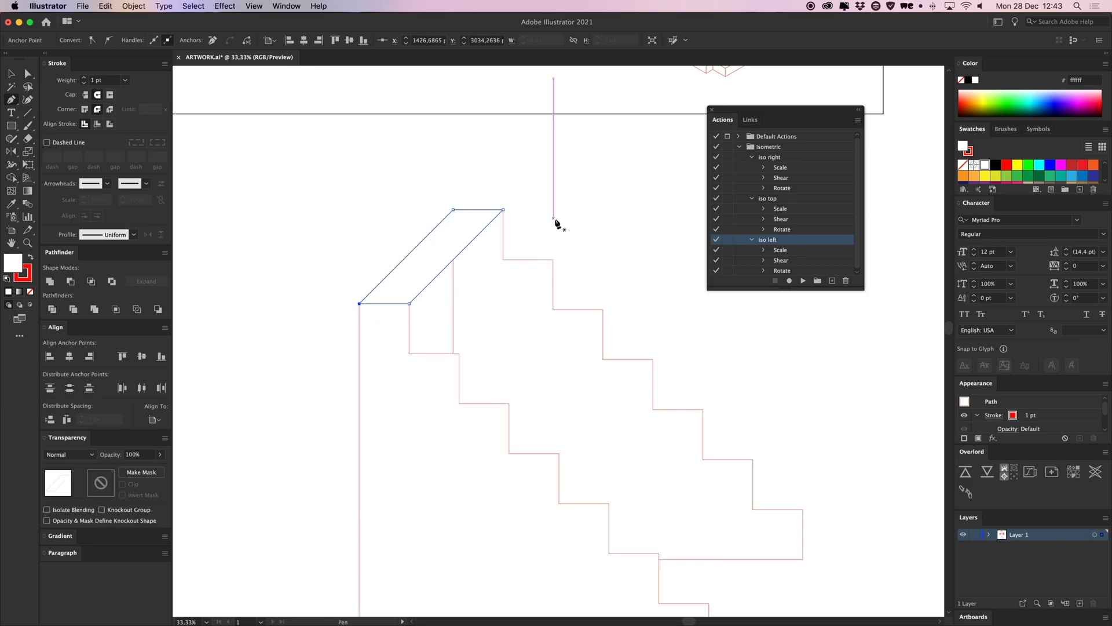
pyautogui.press('v')
pyautogui.click(557, 221)
# Duplicate the tread one step down and repeat the copy to cover all seven steps.
pyautogui.scroll(3, 443, 284)
pyautogui.moveTo(283, 273); pyautogui.dragTo(435, 419)
pyautogui.press('super+minus')
pyautogui.press('super+minus')
pyautogui.press('super+minus')
pyautogui.press('super+d')
pyautogui.press('super+d')
pyautogui.press('super+d')
pyautogui.click(591, 211)
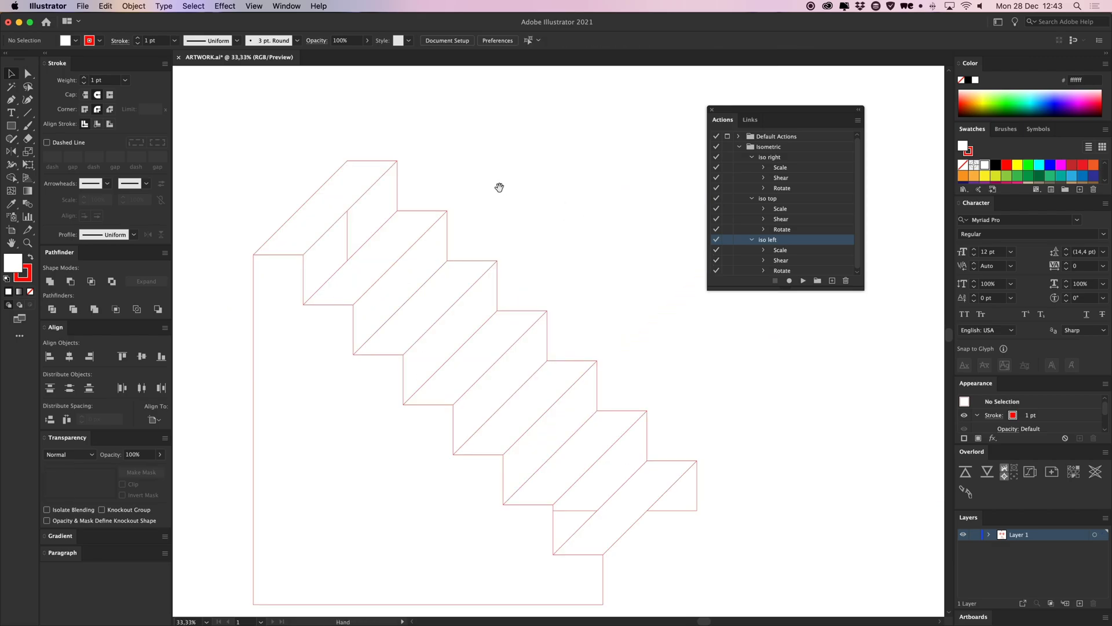
# Draw the first riser as a parallelogram with the Pen tool between the top tread and the one below it.
pyautogui.moveTo(623, 344); pyautogui.dragTo(607, 251)
pyautogui.press('super+plus')
pyautogui.press('super+plus')
pyautogui.moveTo(343, 206); pyautogui.dragTo(596, 450)
pyautogui.moveTo(478, 297); pyautogui.dragTo(546, 416)
pyautogui.moveTo(556, 261); pyautogui.dragTo(560, 311)
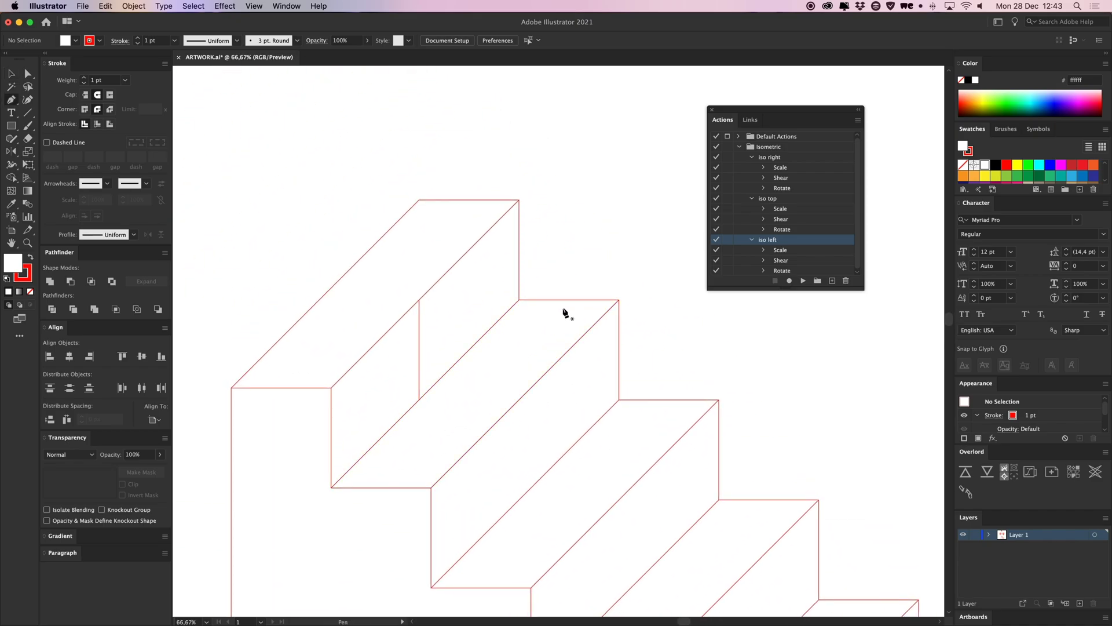
pyautogui.click(519, 200)
pyautogui.click(519, 299)
pyautogui.click(332, 488)
pyautogui.click(331, 387)
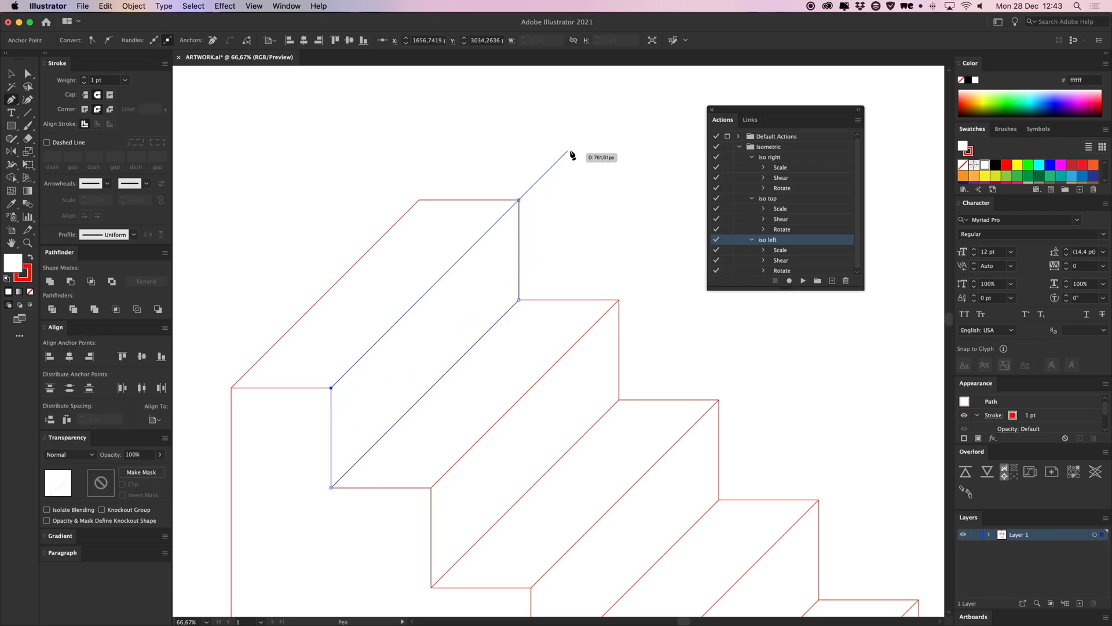
pyautogui.click(519, 200)
pyautogui.press('v')
pyautogui.click(598, 236)
# Duplicate the riser one step down and repeat the copy to the bottom of the staircase.
pyautogui.moveTo(596, 231); pyautogui.dragTo(558, 128)
pyautogui.moveTo(323, 298); pyautogui.dragTo(446, 388)
pyautogui.press('super+minus')
pyautogui.press('super+minus')
pyautogui.press('super+d')
pyautogui.press('super+d')
pyautogui.press('super+d')
pyautogui.hotkey('ctrl', 'd')
pyautogui.hotkey('ctrl', 'd')
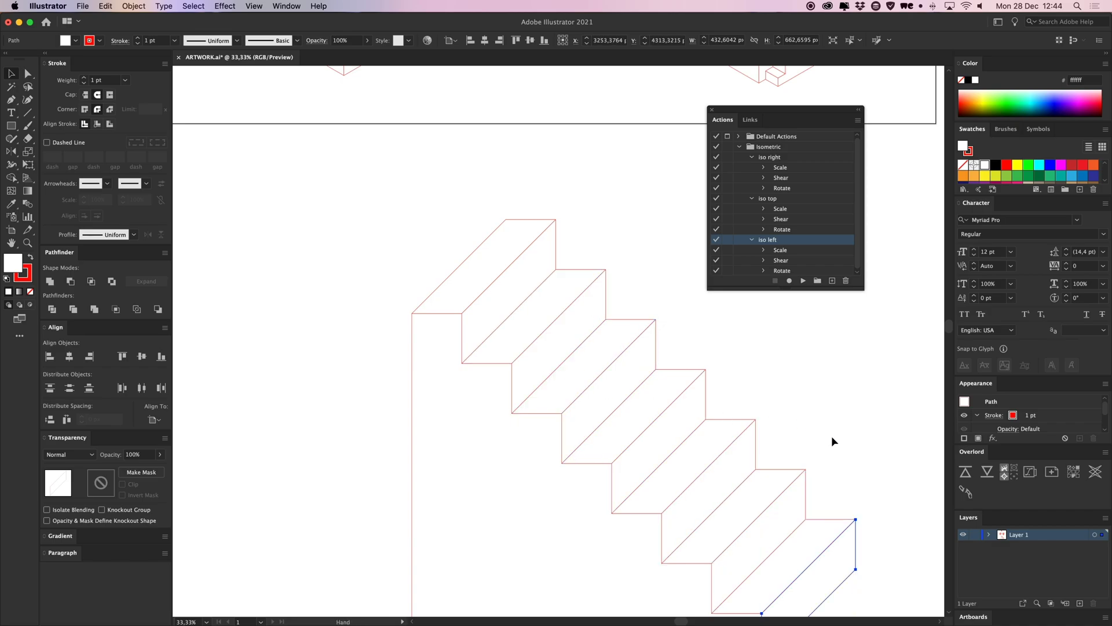
pyautogui.hotkey('ctrl', '-')
pyautogui.click(759, 364)
# Group the stair profiles, treads and risers into one staircase object.
pyautogui.moveTo(573, 315); pyautogui.dragTo(559, 327)
pyautogui.moveTo(293, 177); pyautogui.dragTo(697, 552)
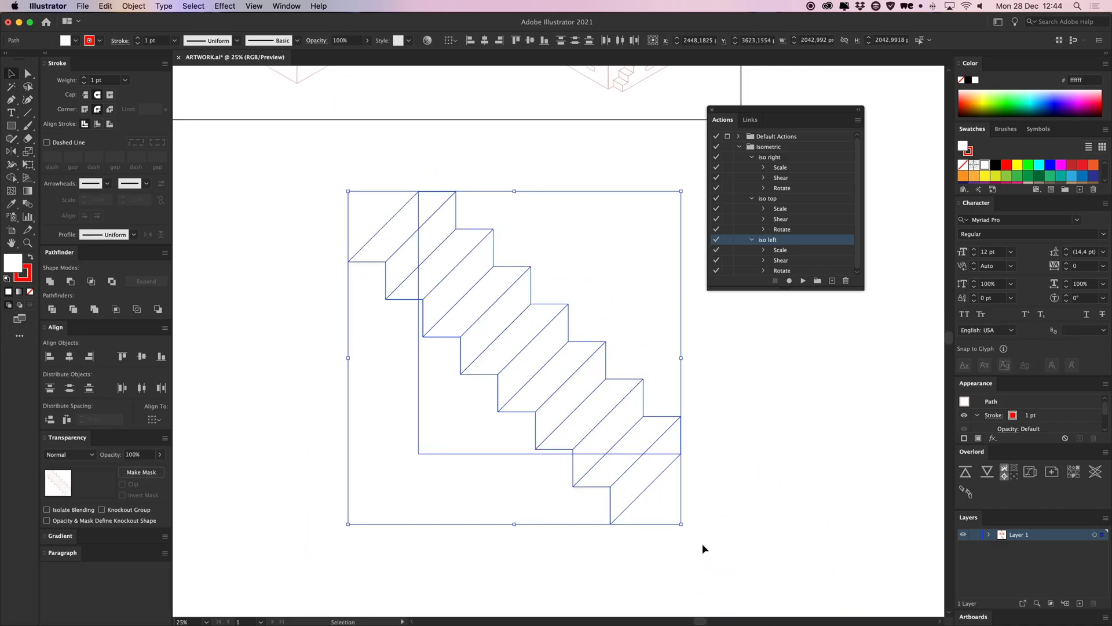
pyautogui.press('super+g')
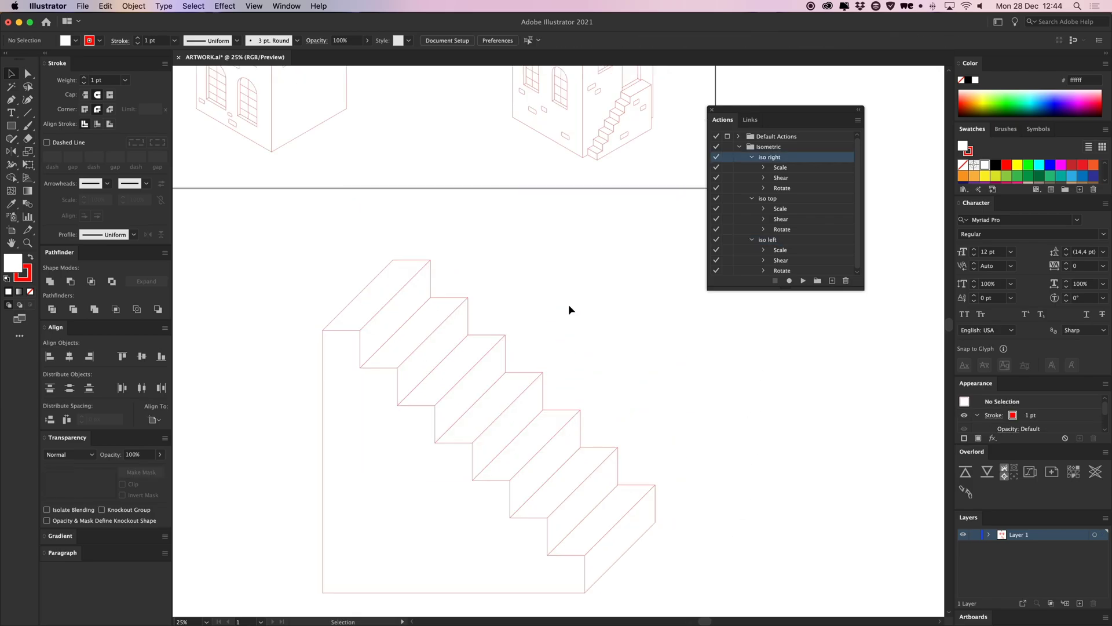
# Apply the iso left action to the grouped staircase.
pyautogui.click(543, 375)
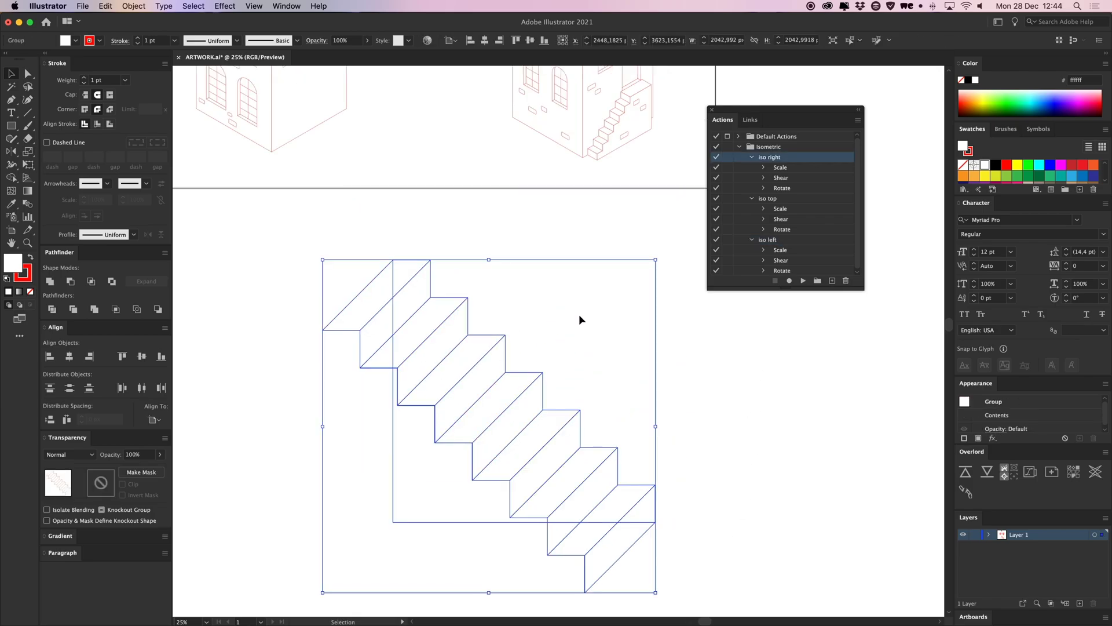
pyautogui.click(807, 241)
pyautogui.click(803, 281)
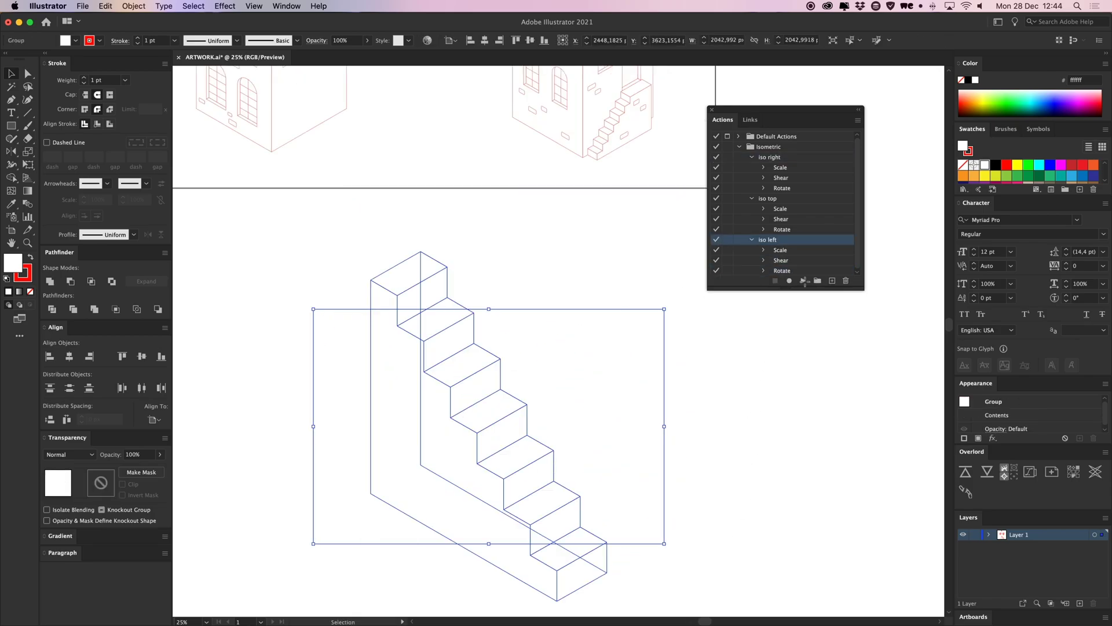
pyautogui.click(749, 328)
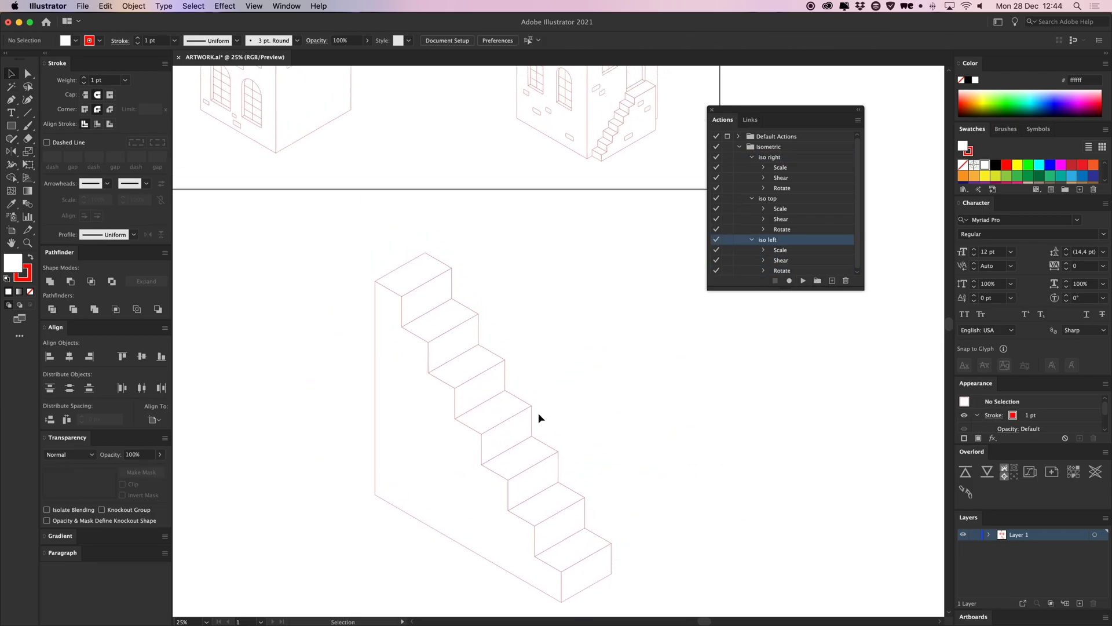
# Duplicate the isometric staircase beside the original and reflect the copy left to right.
pyautogui.moveTo(448, 433); pyautogui.dragTo(364, 428)
pyautogui.rightClick(353, 393)
pyautogui.moveTo(413, 519)
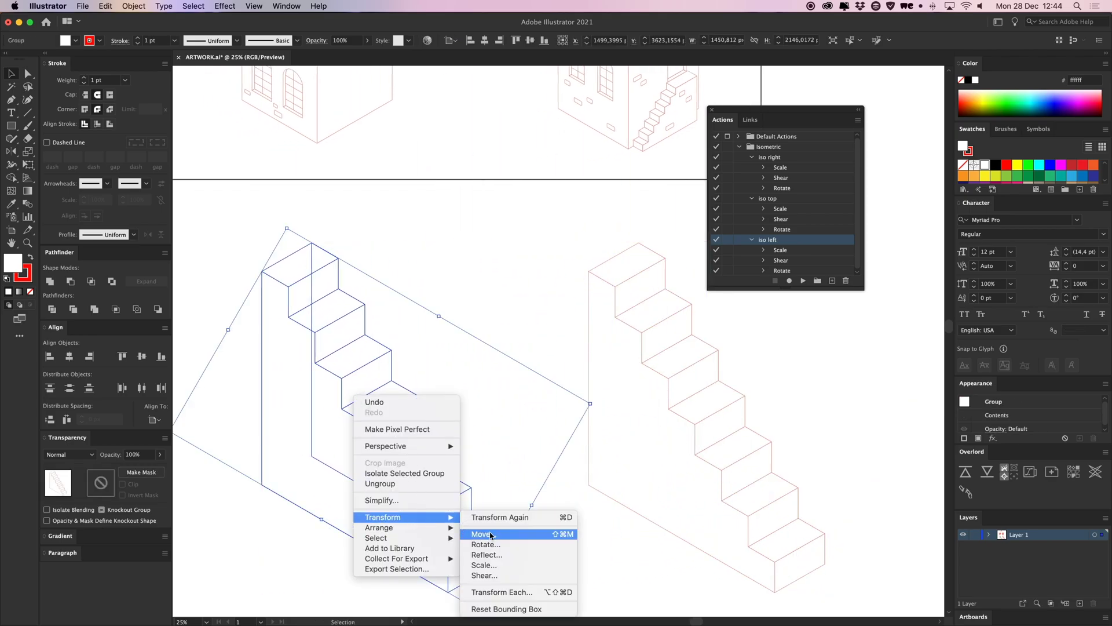
pyautogui.click(486, 555)
pyautogui.press('Return')
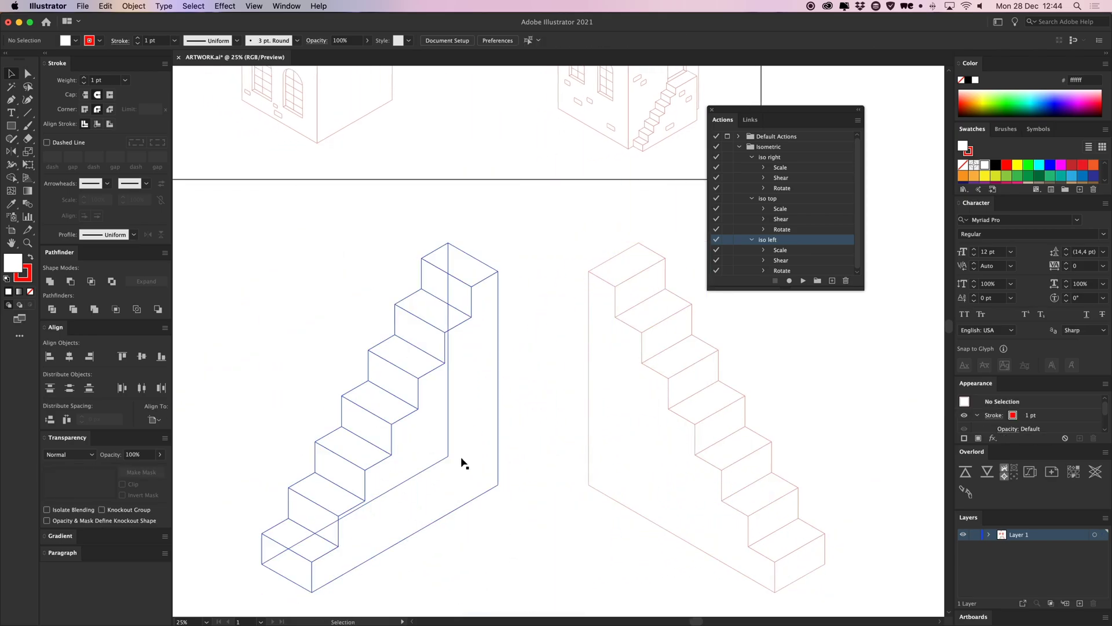
# Scale down the mirrored staircase and extend its top landing and side profile backward by about 125 px horizontally and 70 px vertically.
pyautogui.moveTo(590, 432)
pyautogui.mouseDown()
pyautogui.moveTo(402, 398)
pyautogui.moveTo(310, 315)
pyautogui.moveTo(450, 448)
pyautogui.mouseUp()
pyautogui.click(472, 458)
pyautogui.scroll(3, 472, 457)
pyautogui.press('a')
pyautogui.moveTo(438, 227); pyautogui.dragTo(412, 247)
pyautogui.moveTo(501, 238); pyautogui.dragTo(454, 318)
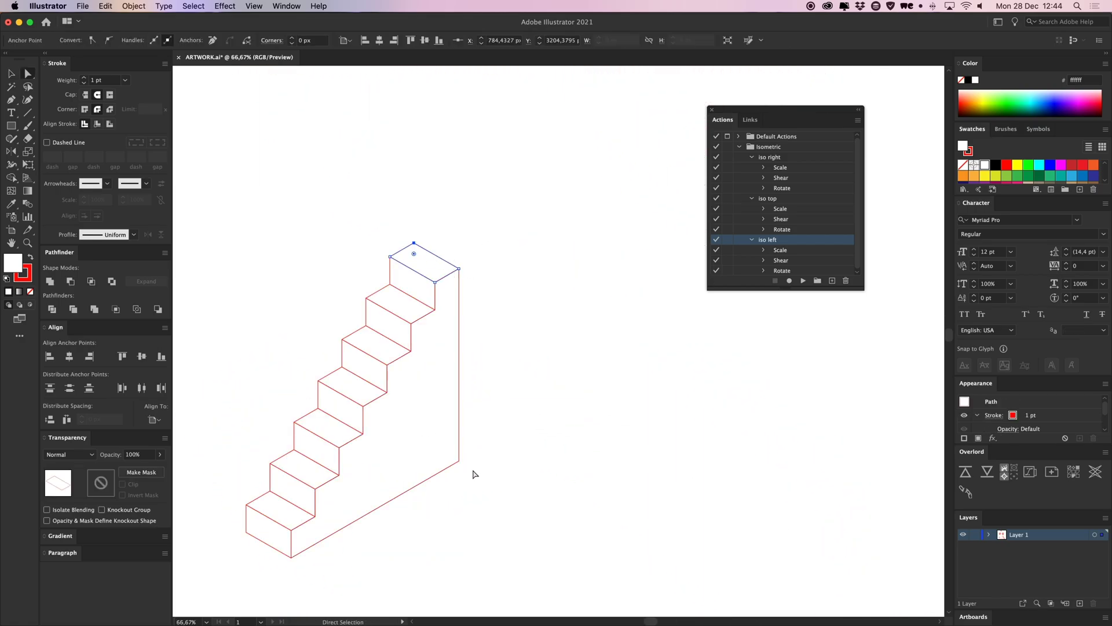
pyautogui.moveTo(463, 235); pyautogui.dragTo(513, 238)
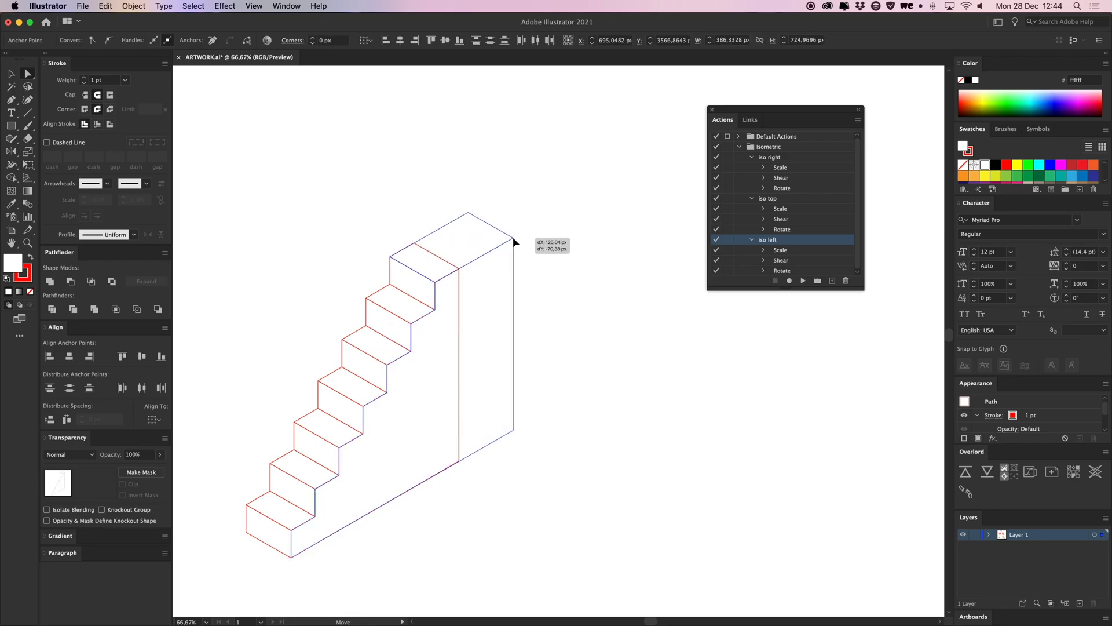
pyautogui.moveTo(625, 212); pyautogui.dragTo(534, 353)
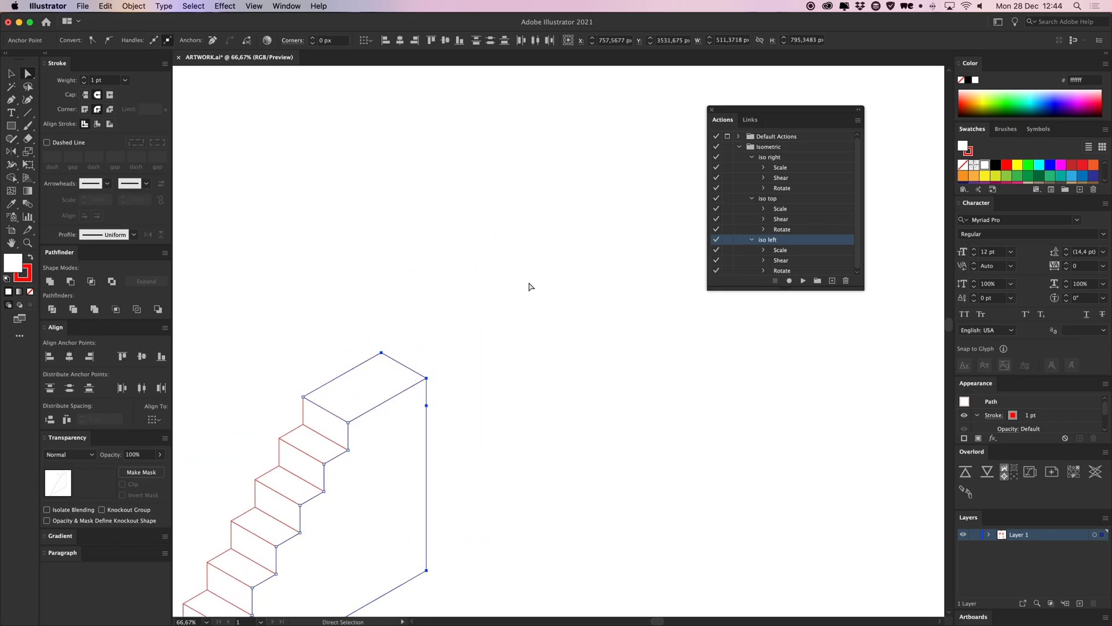
# Shrink the mirrored staircase and place it against the base of the ANYTHING building's right wall.
pyautogui.click(530, 285)
pyautogui.press('super+minus')
pyautogui.press('super+minus')
pyautogui.press('super+minus')
pyautogui.moveTo(529, 283); pyautogui.dragTo(427, 415)
pyautogui.moveTo(380, 515); pyautogui.dragTo(466, 242)
pyautogui.click(528, 219)
pyautogui.moveTo(529, 220); pyautogui.dragTo(440, 277)
# Delete the original unmirrored staircase below the artboard.
pyautogui.scroll(2, 487, 199)
pyautogui.click(620, 535)
pyautogui.press('Delete')
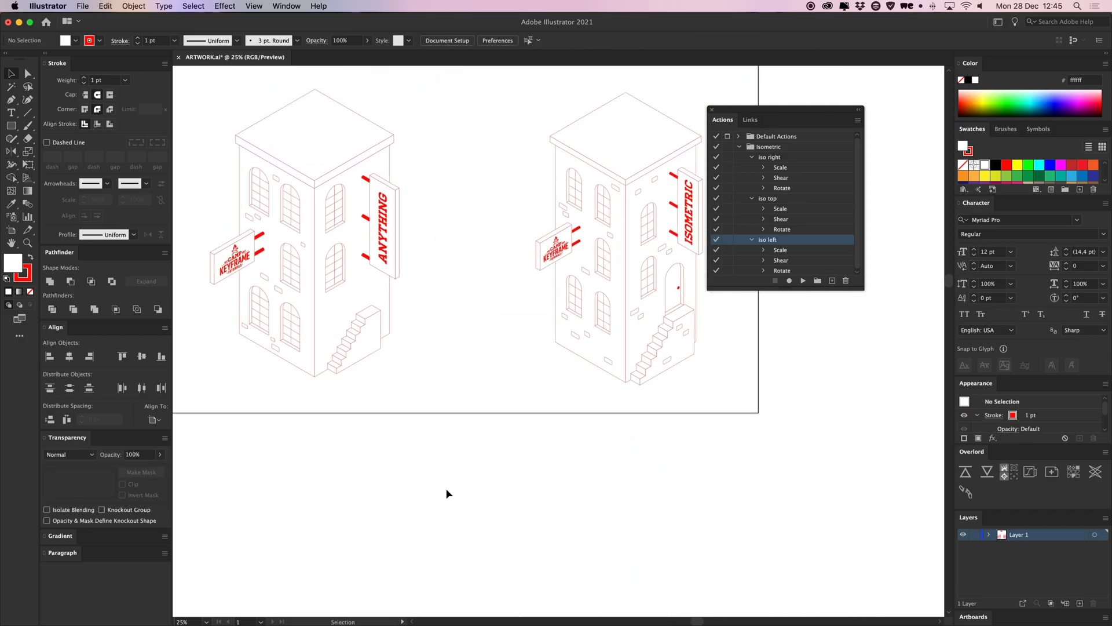
# Compare the placed staircase with the reference ISOMETRIC building and collapse the iso right action's steps.
pyautogui.moveTo(282, 331); pyautogui.dragTo(380, 402)
pyautogui.press('super+equal')
pyautogui.press('super+equal')
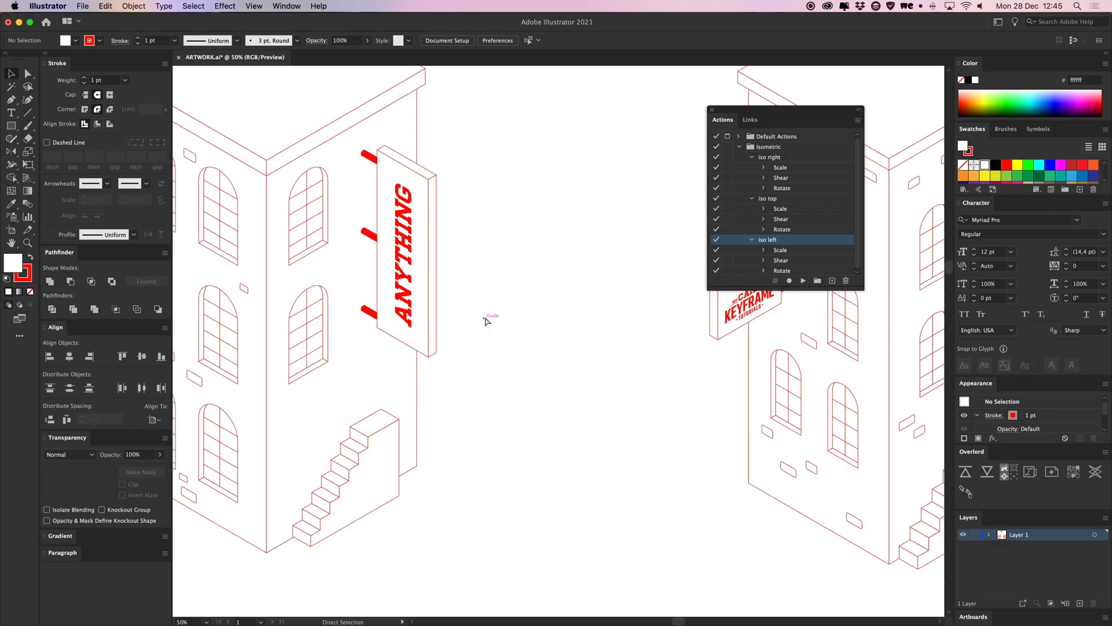
pyautogui.hscroll(4, 485, 315)
pyautogui.press('super+minus')
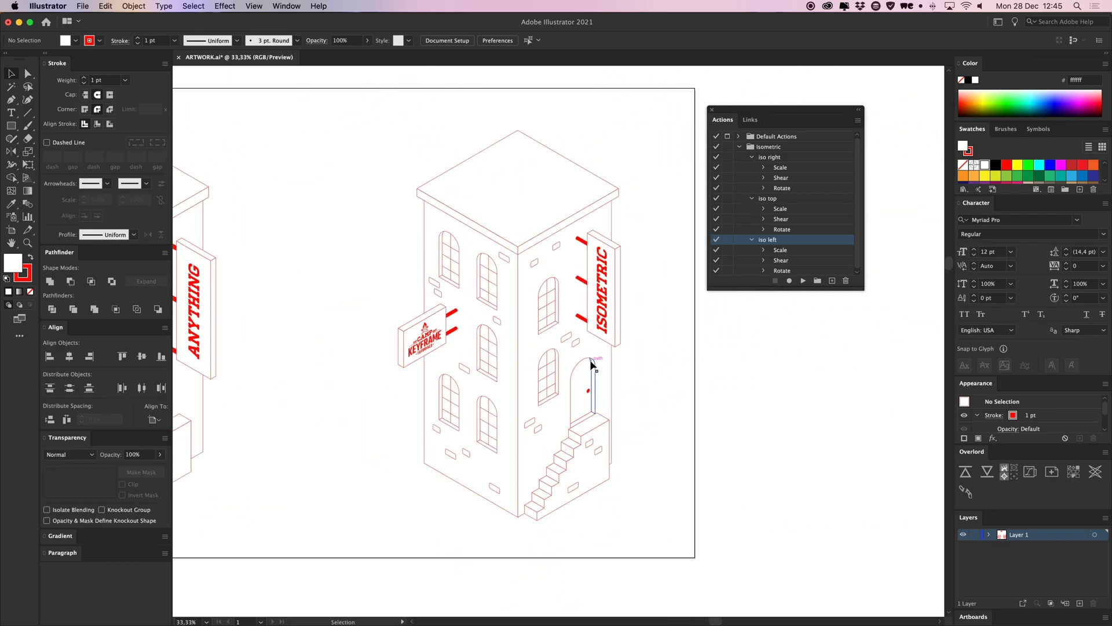
pyautogui.hscroll(2, 591, 362)
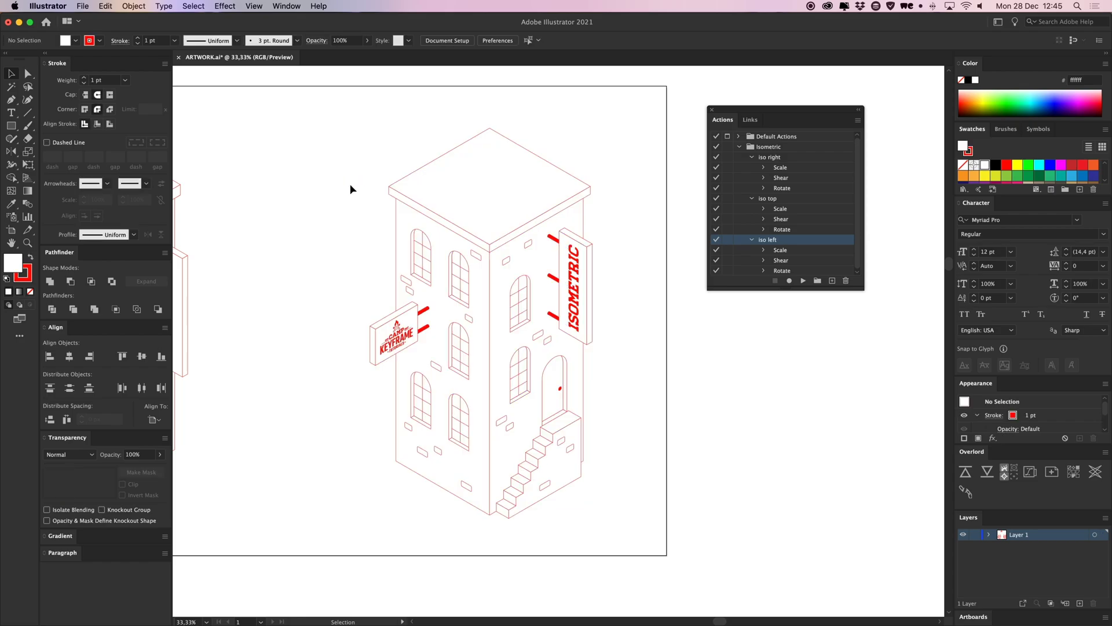
pyautogui.click(753, 199)
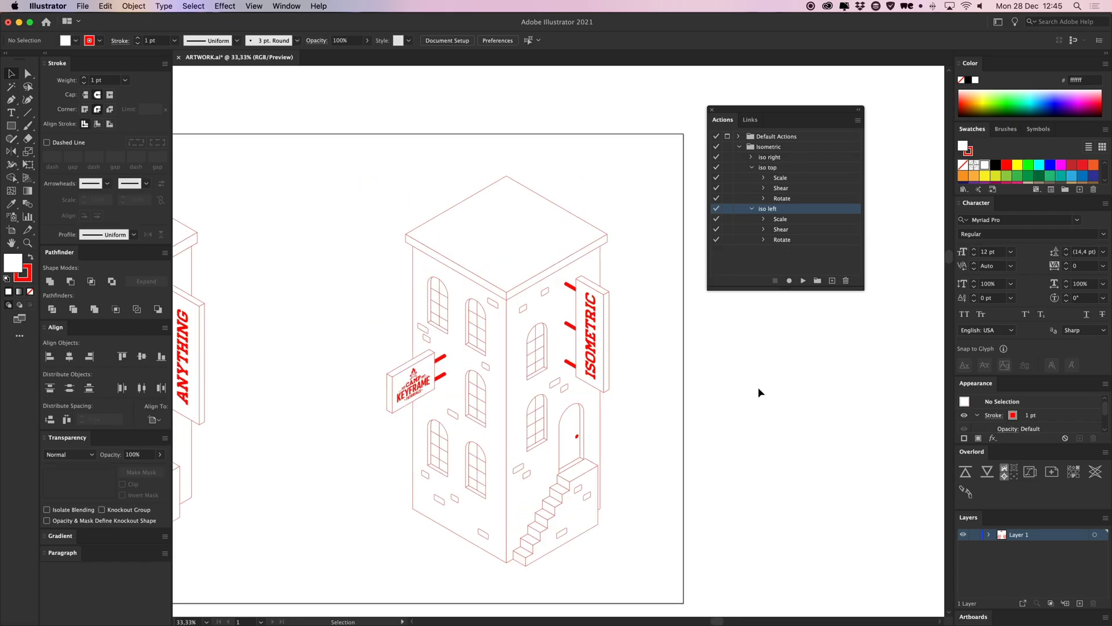